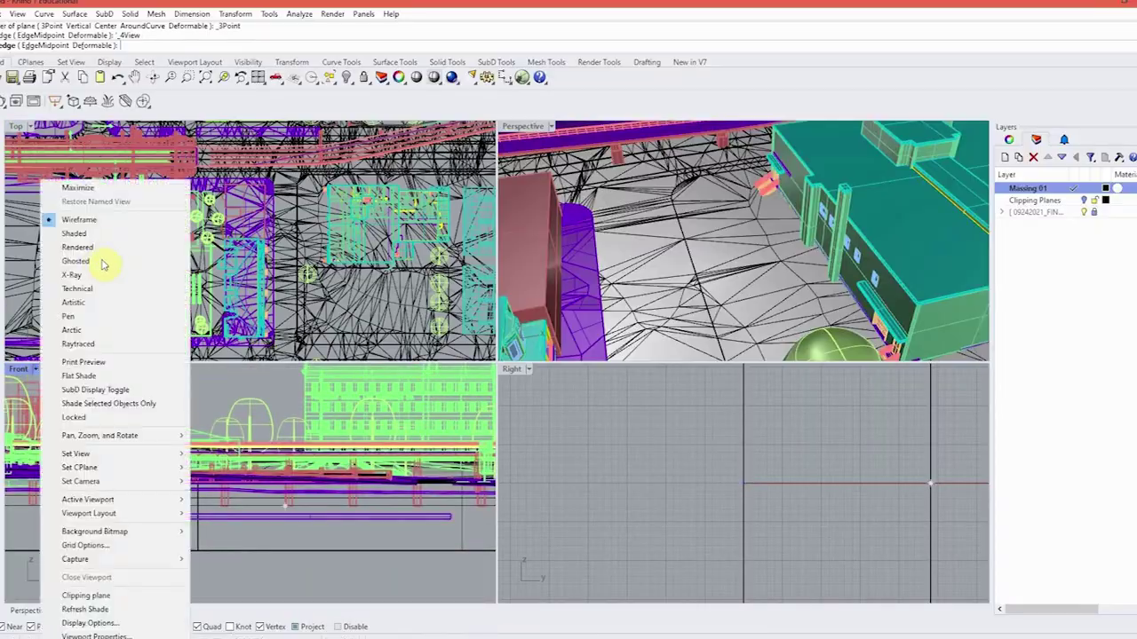
Step: Set the viewport's display mode to Arctic
click(77, 325)
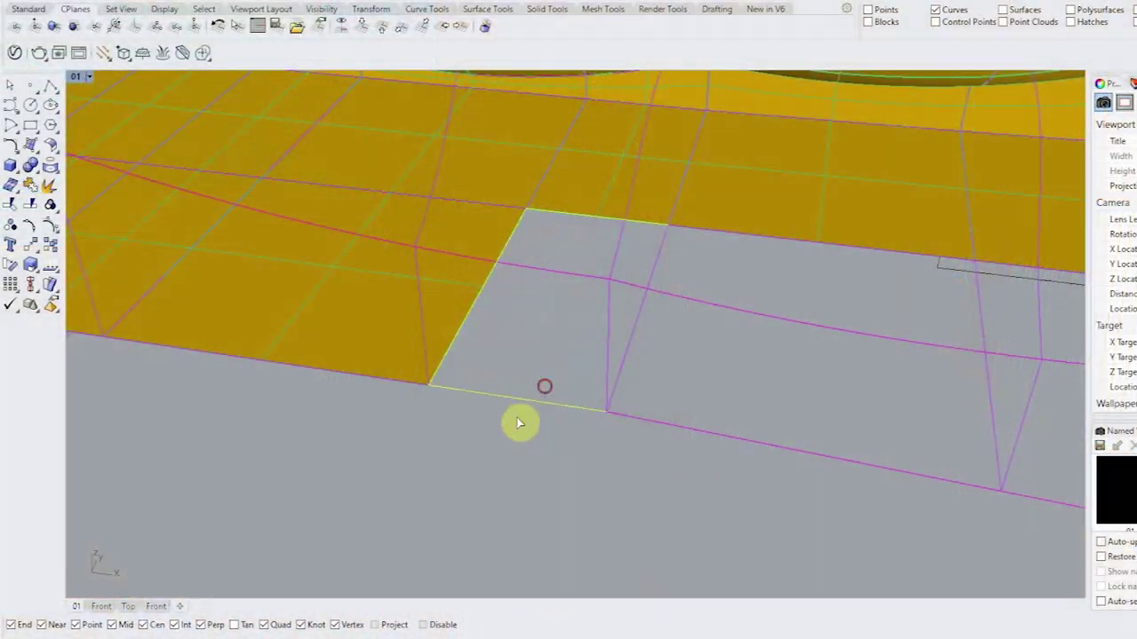
Step: Fill the gap beside the existing surface patches with a surface built from its bounding edge curves
click(628, 352)
shift+right_drag(856, 274, 721, 273)
click(655, 232)
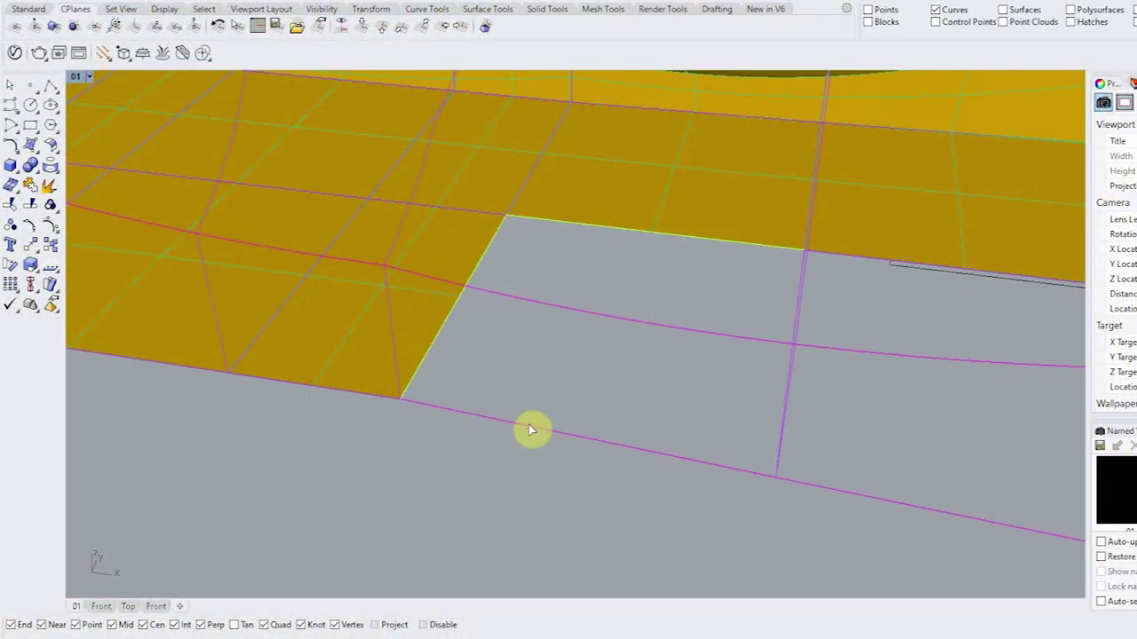
right_drag(530, 430, 522, 306)
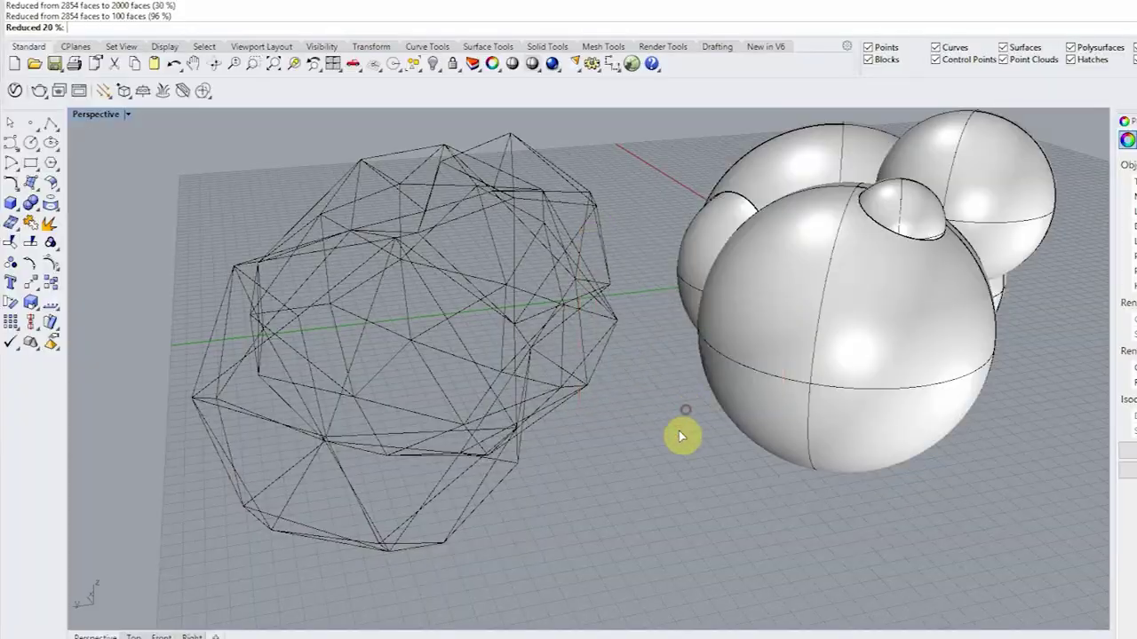
right_drag(591, 447, 719, 592)
key(Escape)
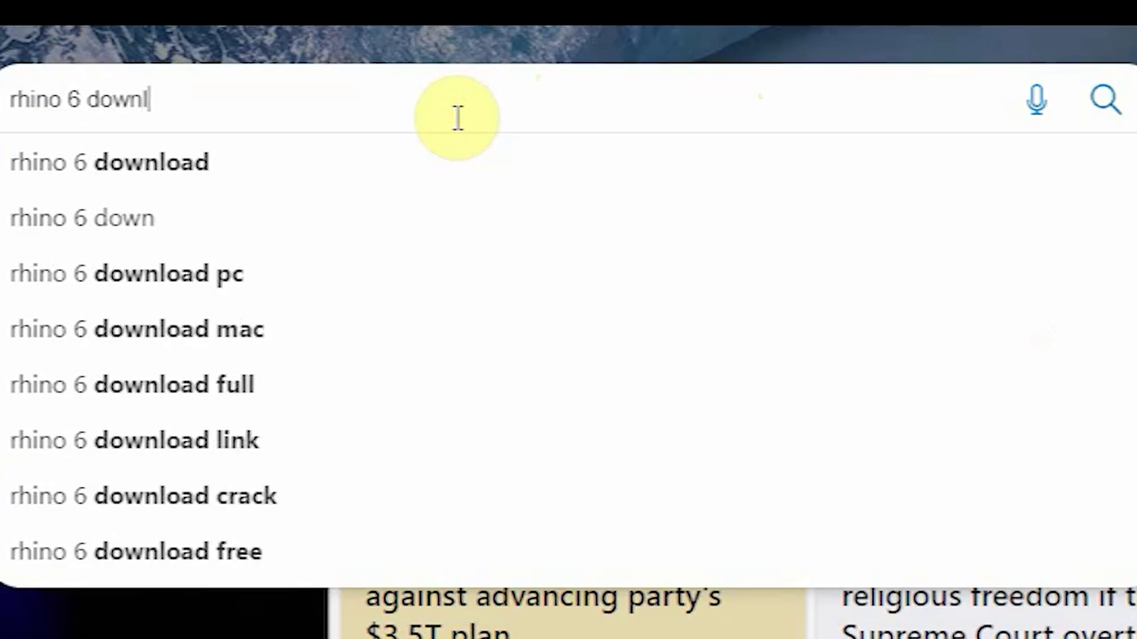
Step: Search the web for the Rhino 6 download
key(Return)
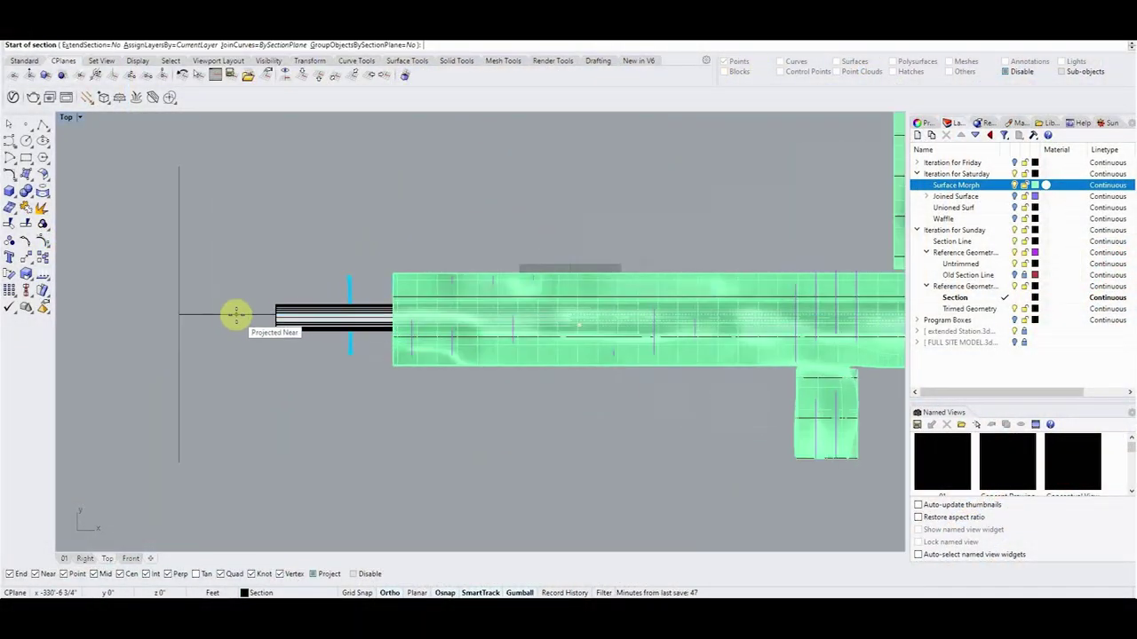
Step: Place the start point of a section line beyond the narrow end of the green model in the Top view
click(236, 314)
scroll(276, 305, down, 8)
scroll(524, 303, up, 4)
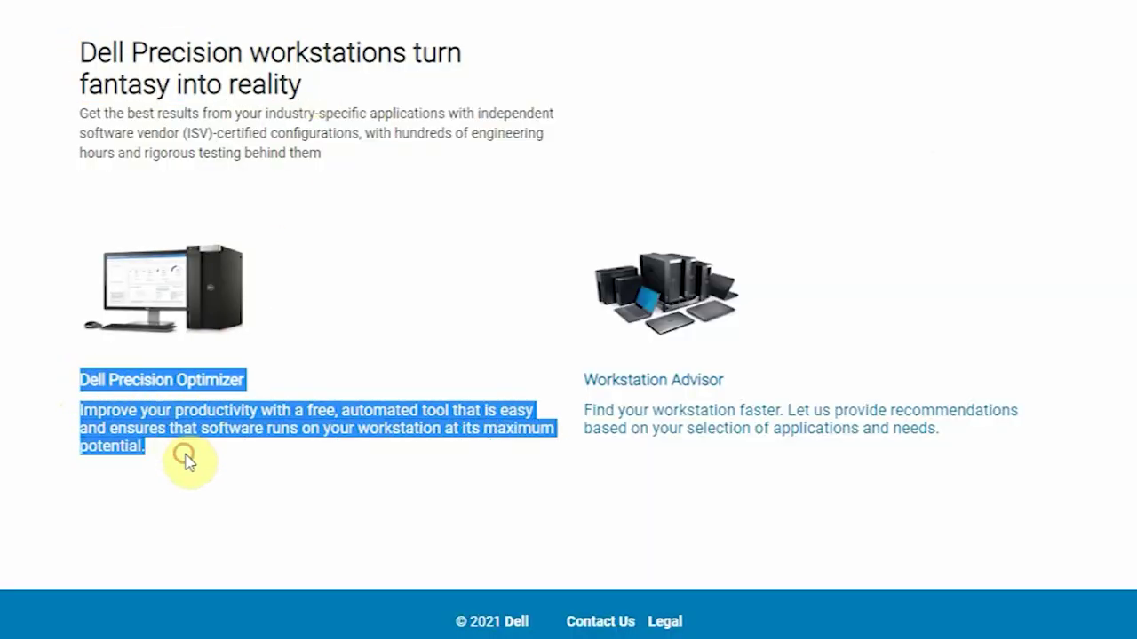
click(184, 455)
drag(179, 133, 351, 152)
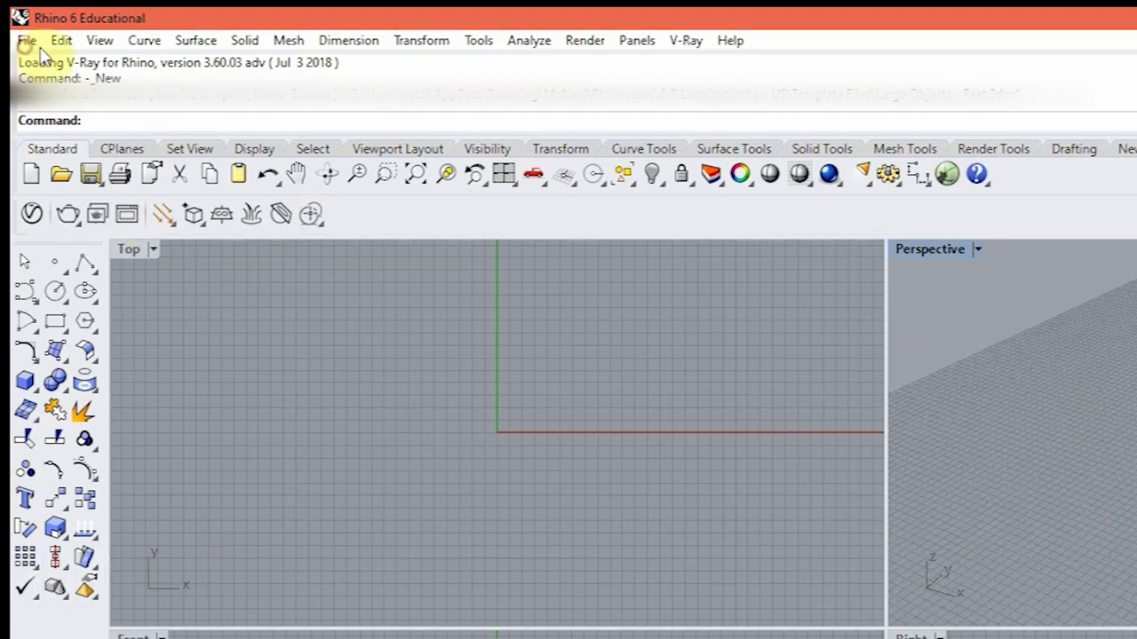
click(62, 41)
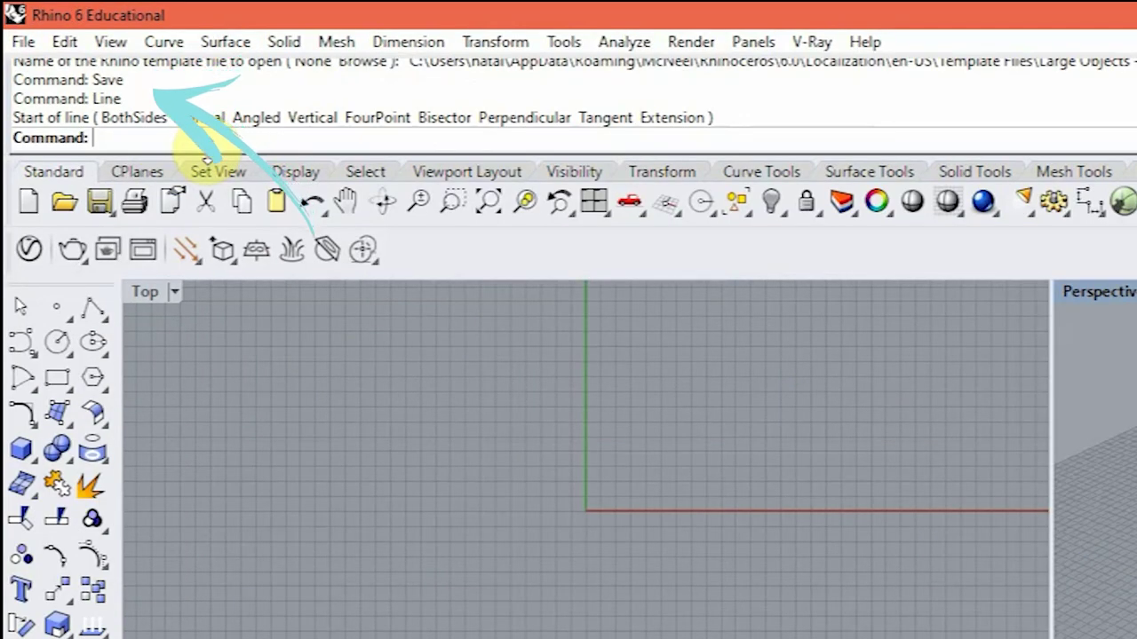
text(Section)
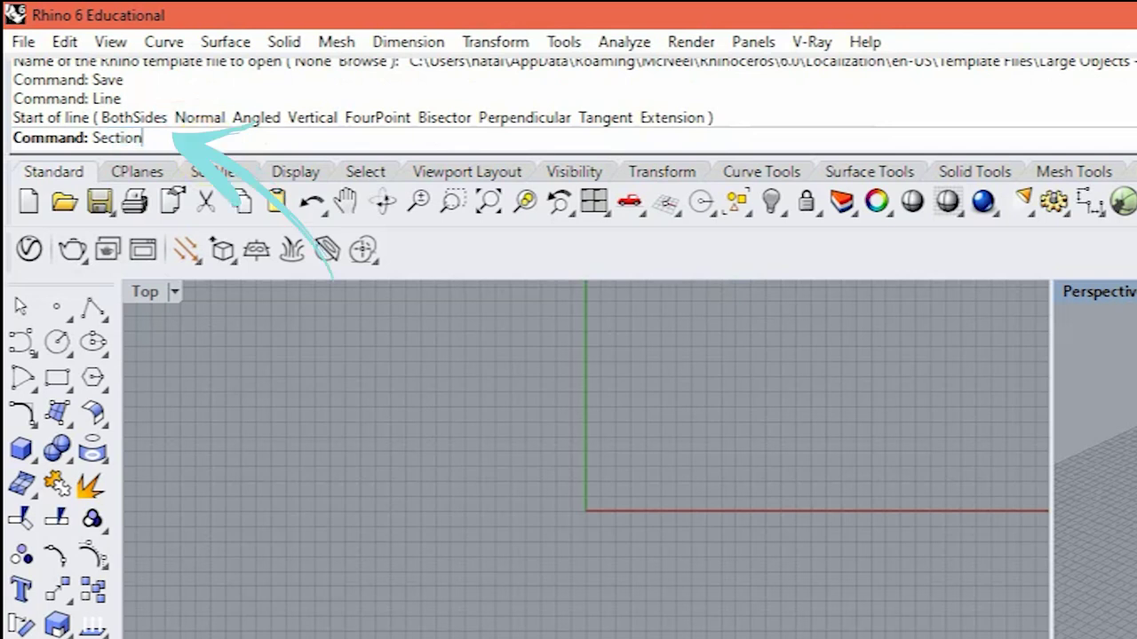
key(Return)
key(Escape)
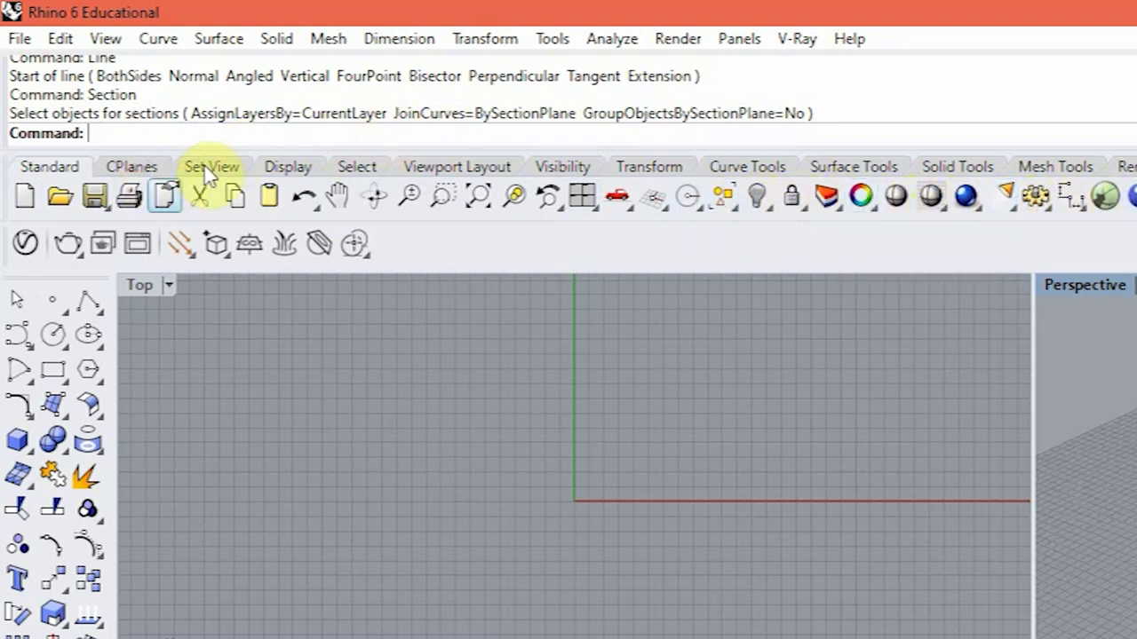
Step: Look through the tool sets for display, visibility, transforms, curves, surfaces and rendering
click(301, 166)
click(391, 166)
click(540, 166)
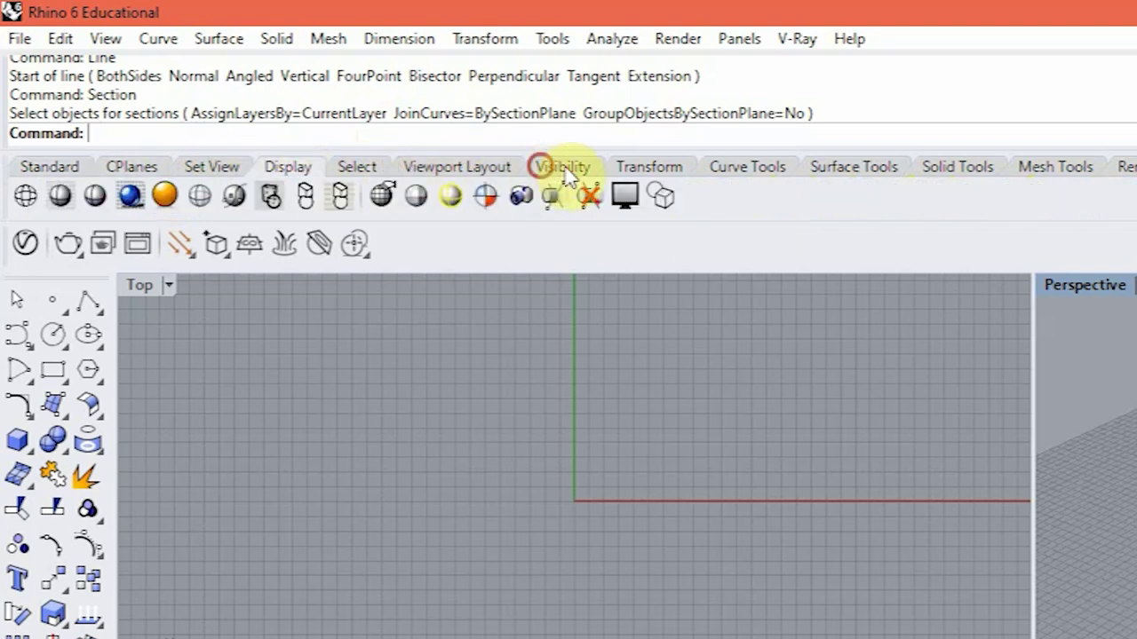
click(658, 167)
scroll(710, 178, down, 3)
scroll(711, 200, down, 2)
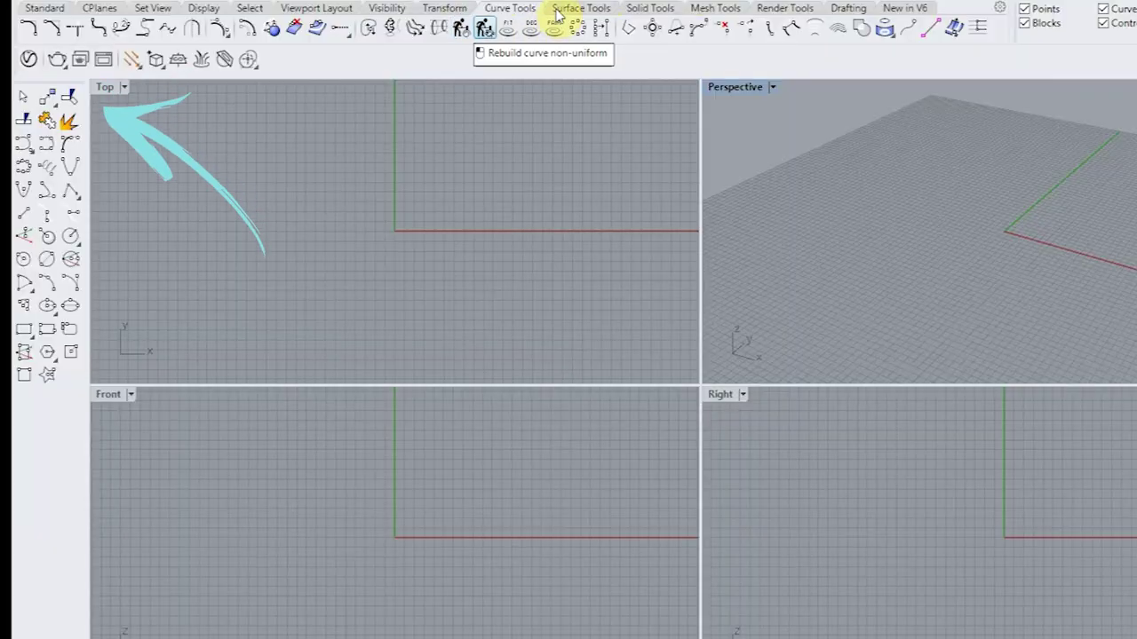
scroll(222, 31, down, 4)
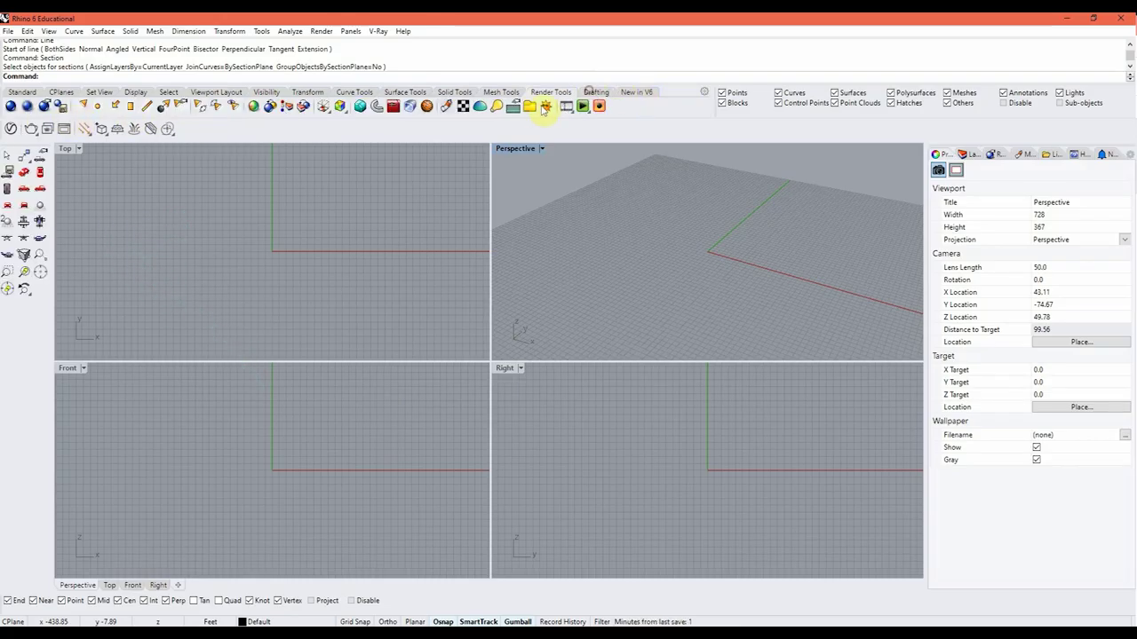
scroll(36, 111, down, 1)
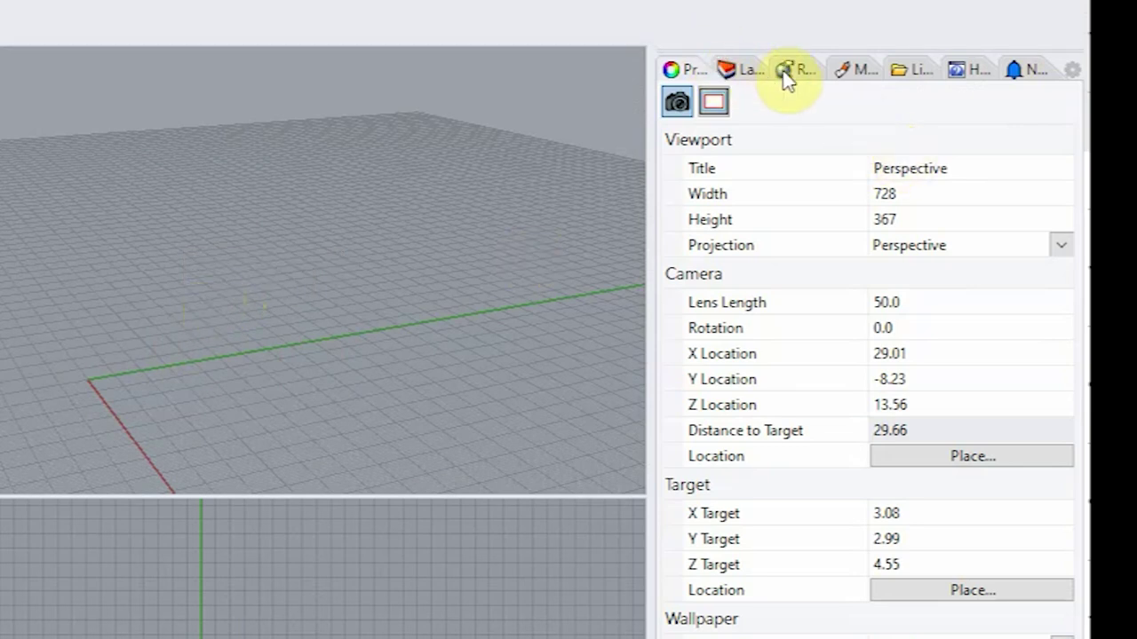
Step: Review the contents of the Layers, Help and Libraries panels
scroll(783, 80, down, 1)
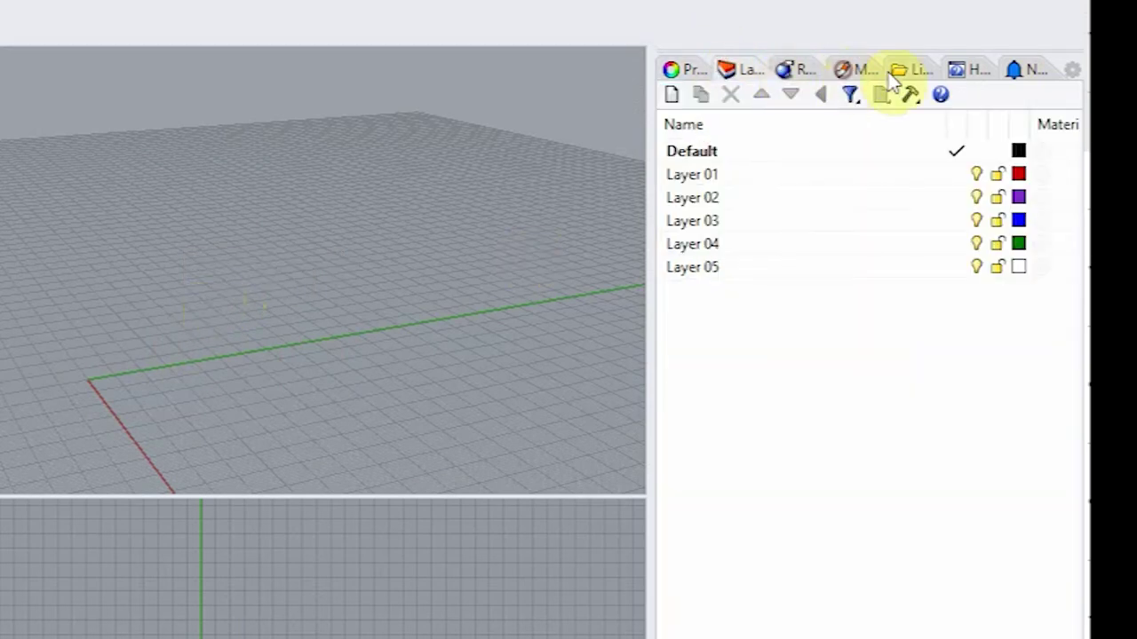
click(955, 75)
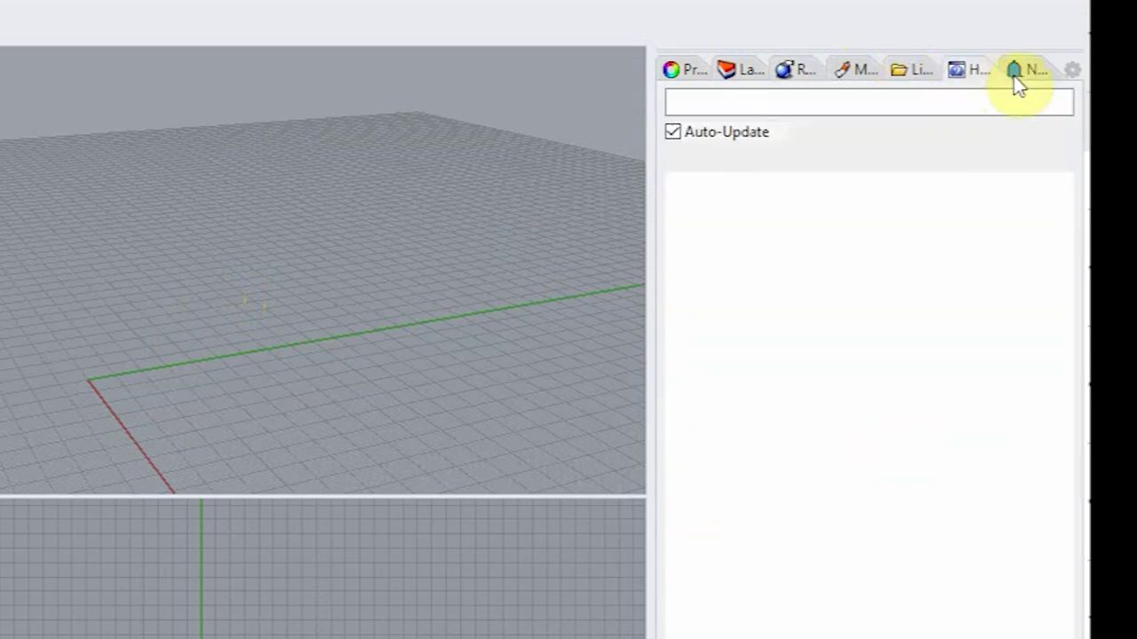
click(917, 73)
Step: Hide the Libraries panel and reopen the list of available panels
click(1070, 70)
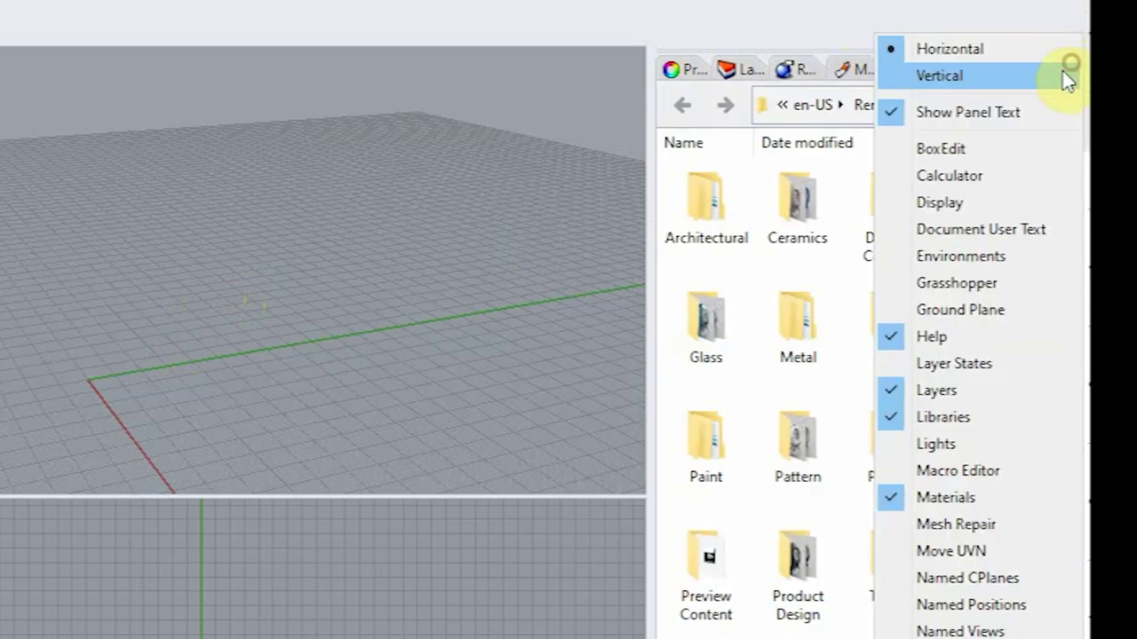
click(994, 424)
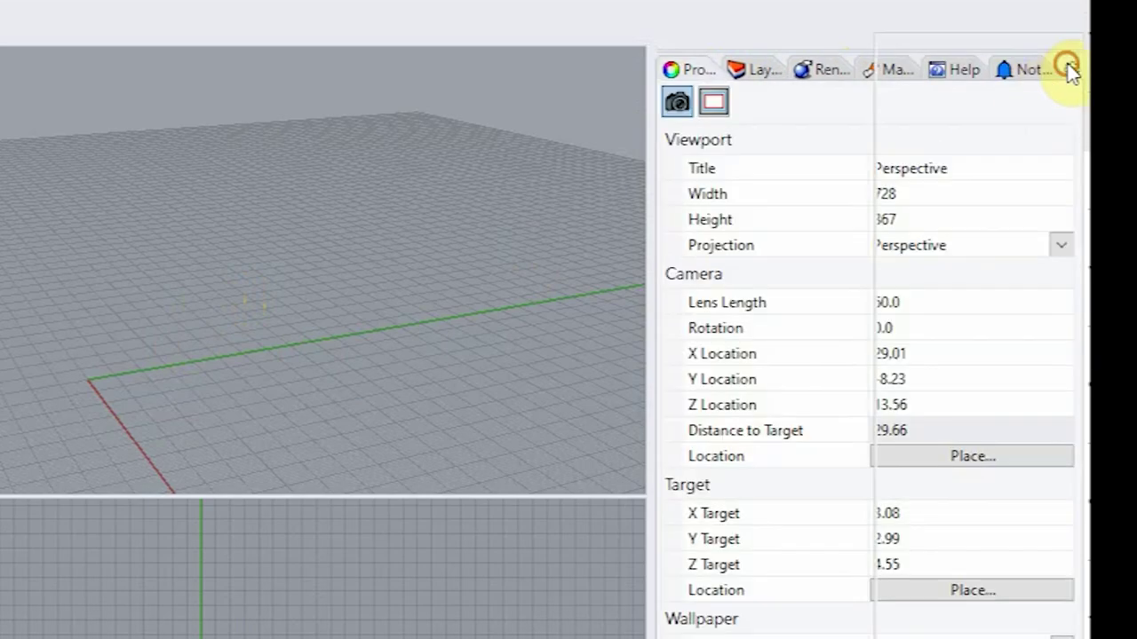
click(1065, 69)
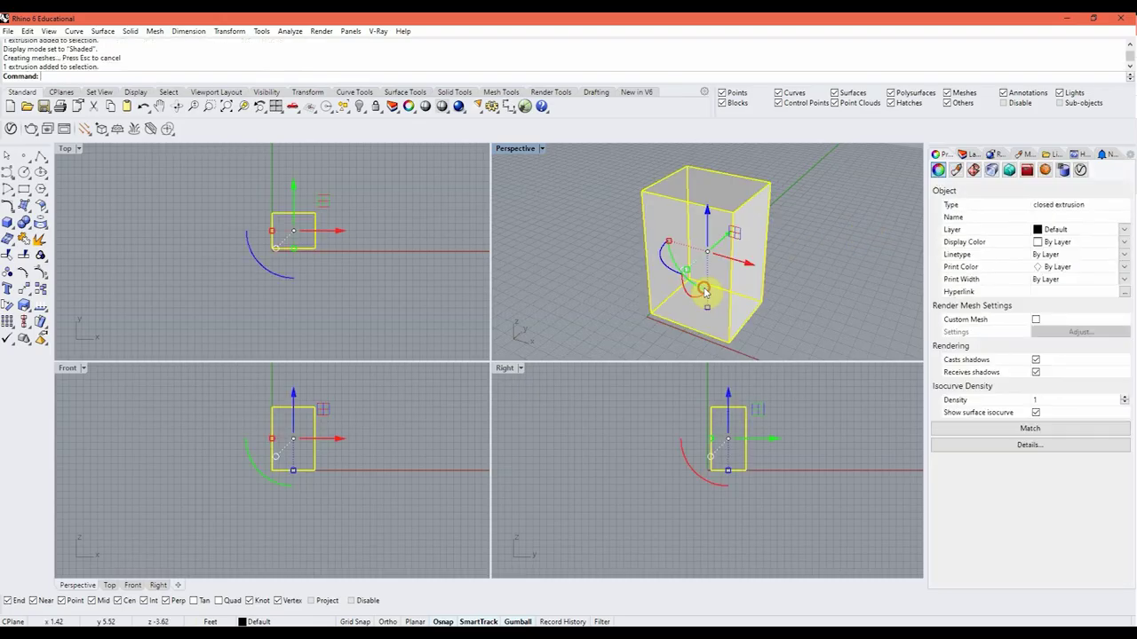
Step: Toggle the Gumball and reselect the box in the Perspective view to inspect its manipulation handles
click(522, 619)
click(622, 322)
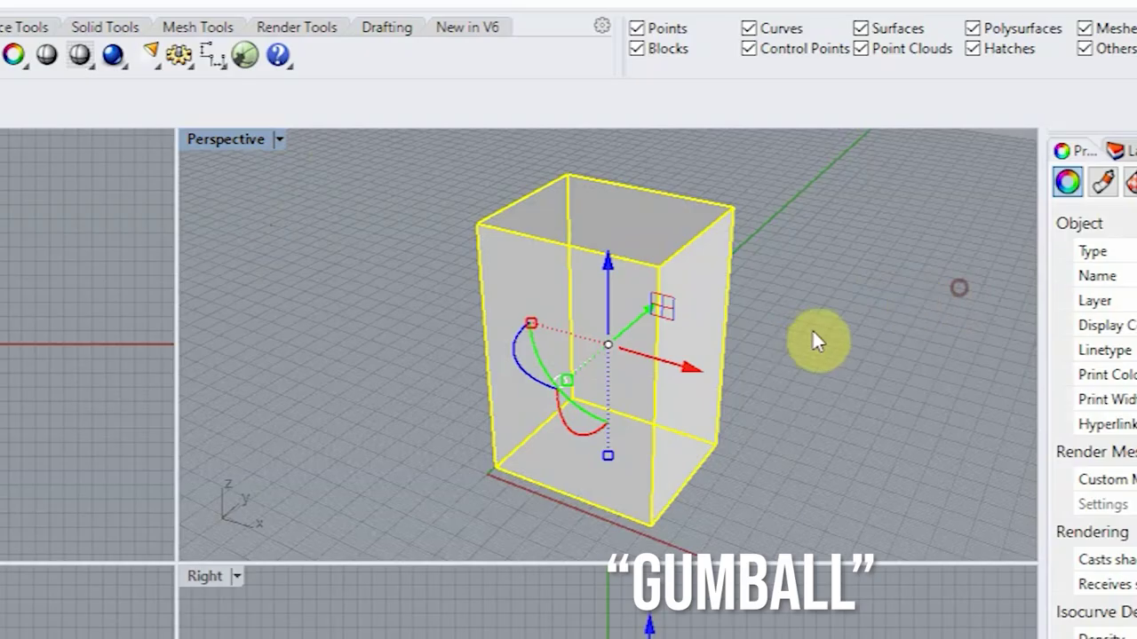
click(808, 249)
click(703, 288)
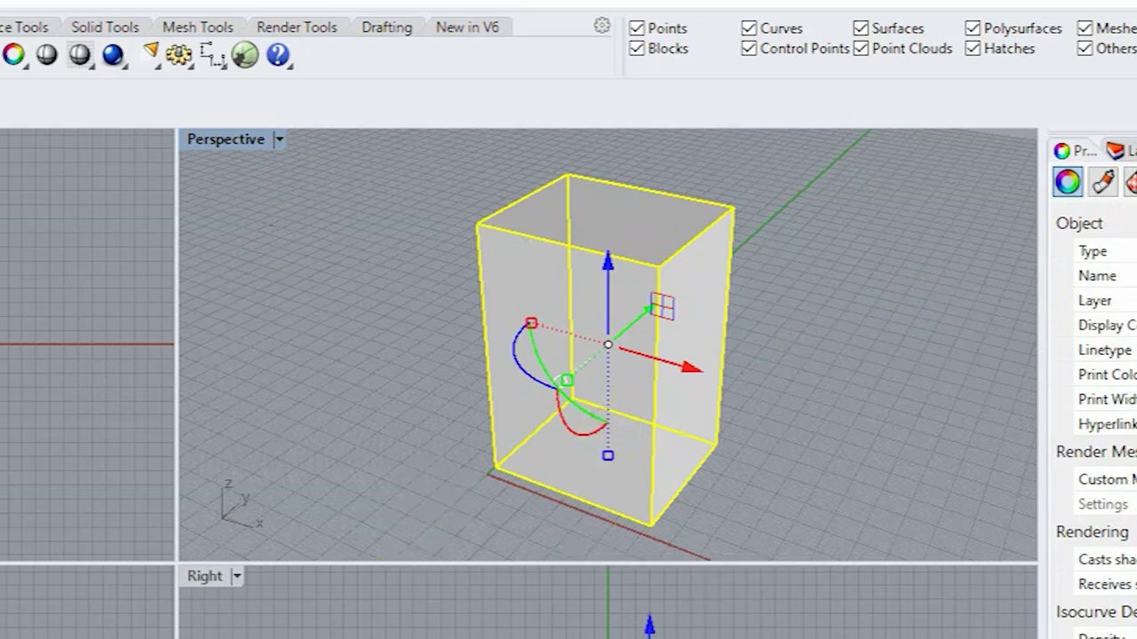
click(356, 638)
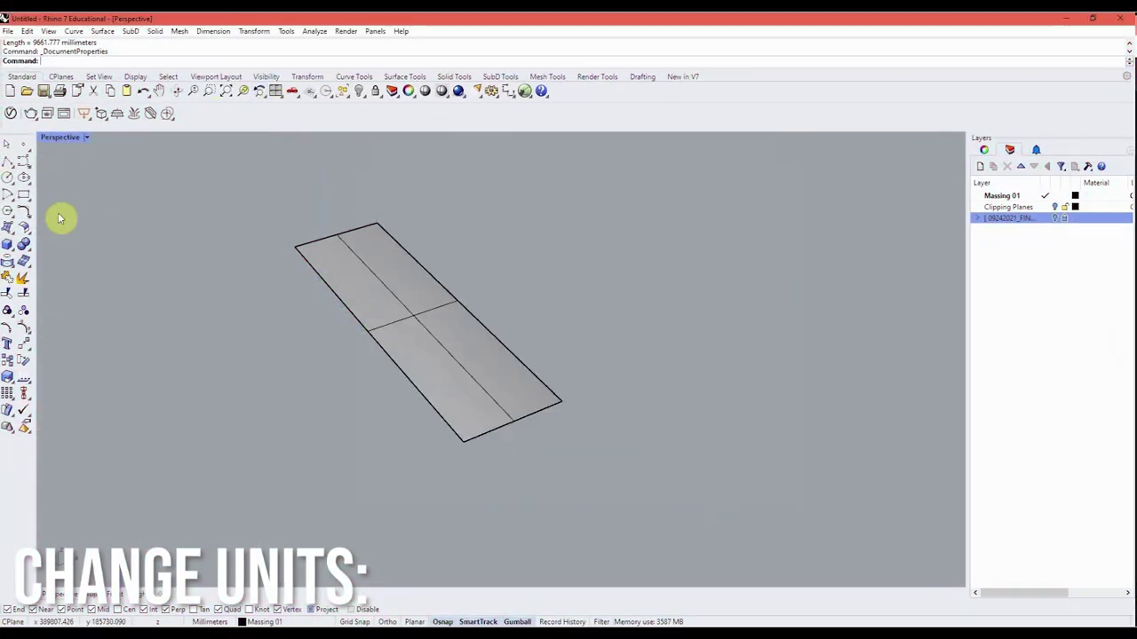
Step: Change the model units to Feet in the document properties
click(7, 34)
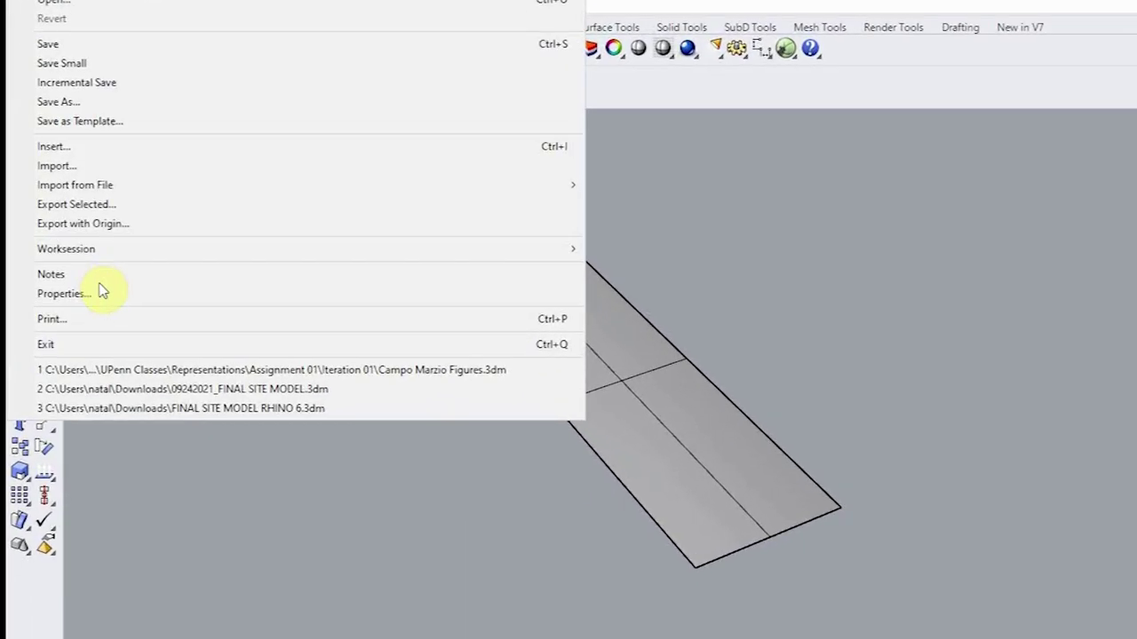
click(97, 294)
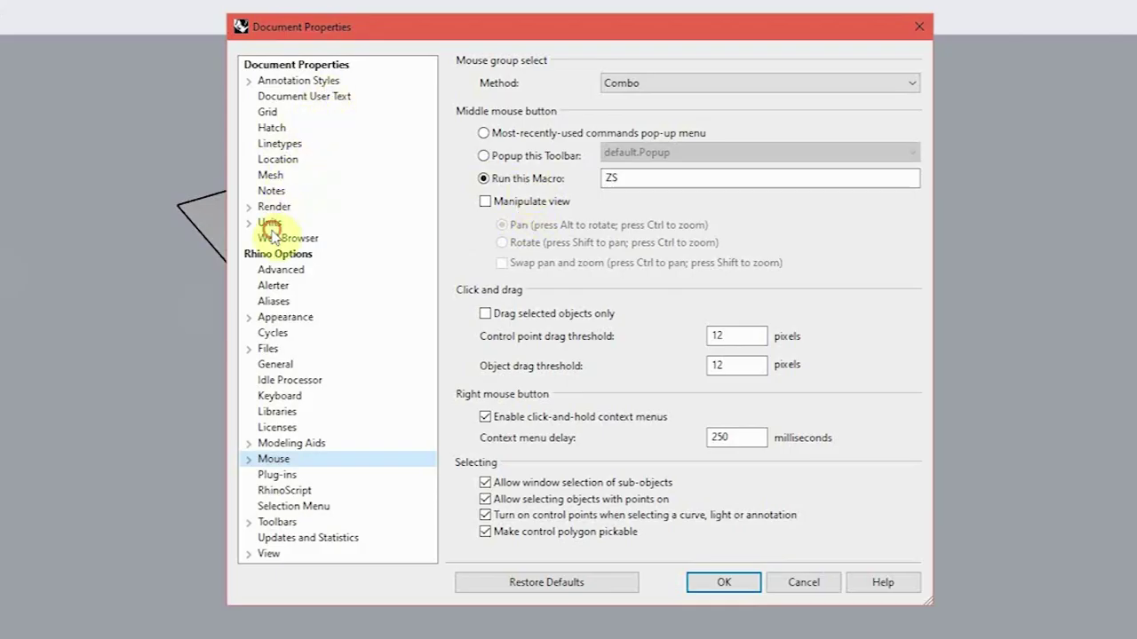
click(270, 225)
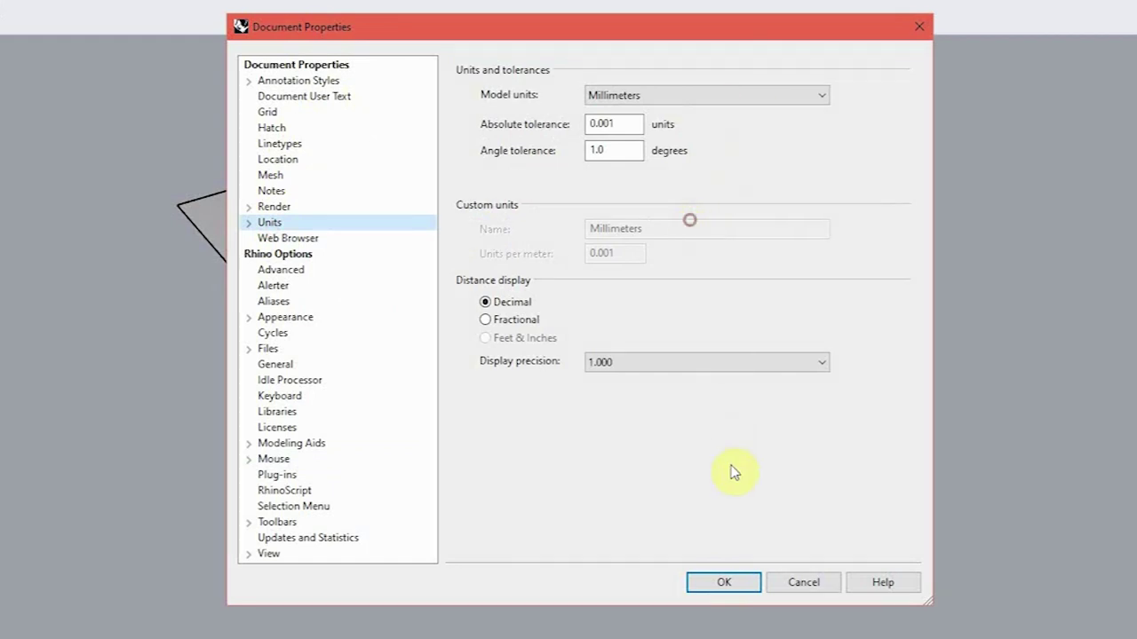
click(738, 591)
click(527, 360)
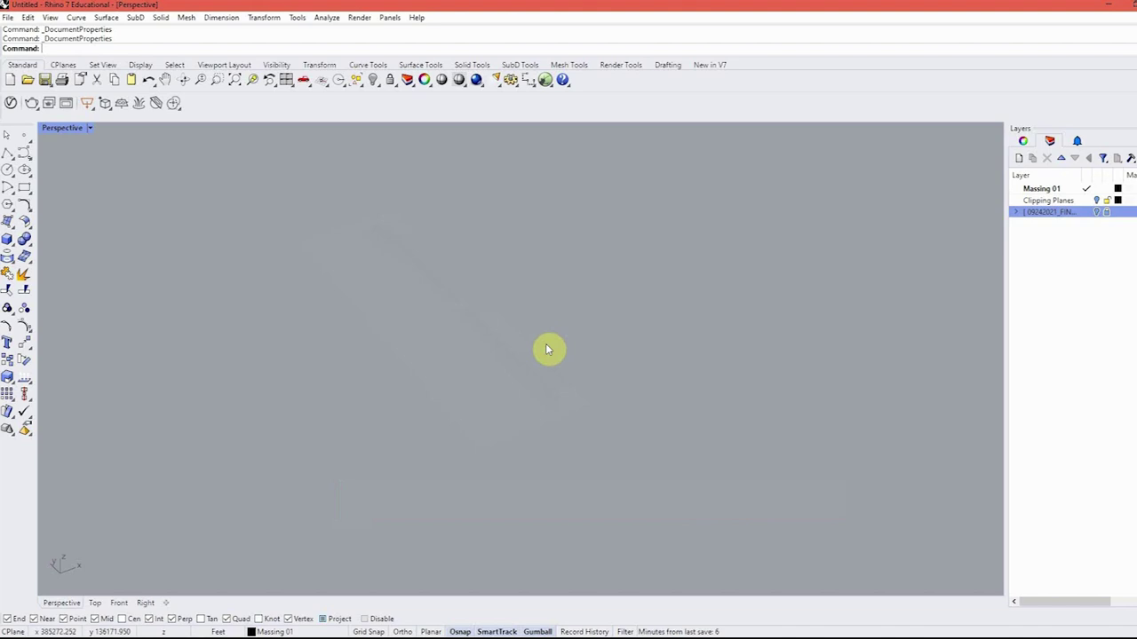
Step: Select all objects, zoom to the selection with zs, and clear the selection
key(ctrl+a)
text(zs)
key(Return)
click(752, 246)
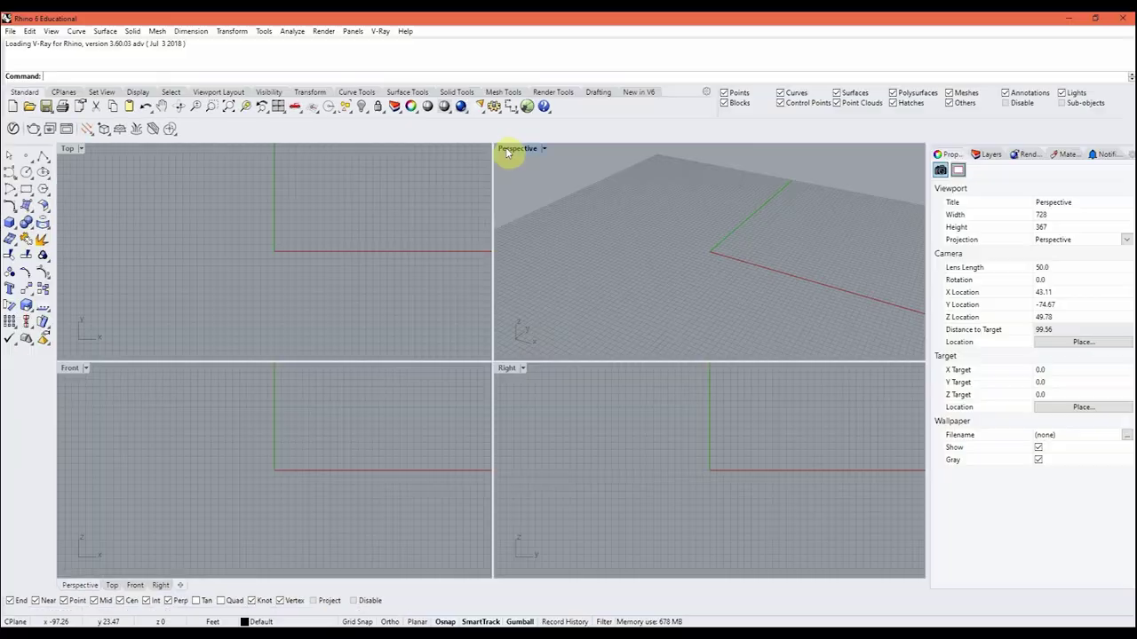
Step: Maximize the Perspective viewport and draw a single-segment polyline beside the origin, nearly parallel to the X axis
double_click(507, 151)
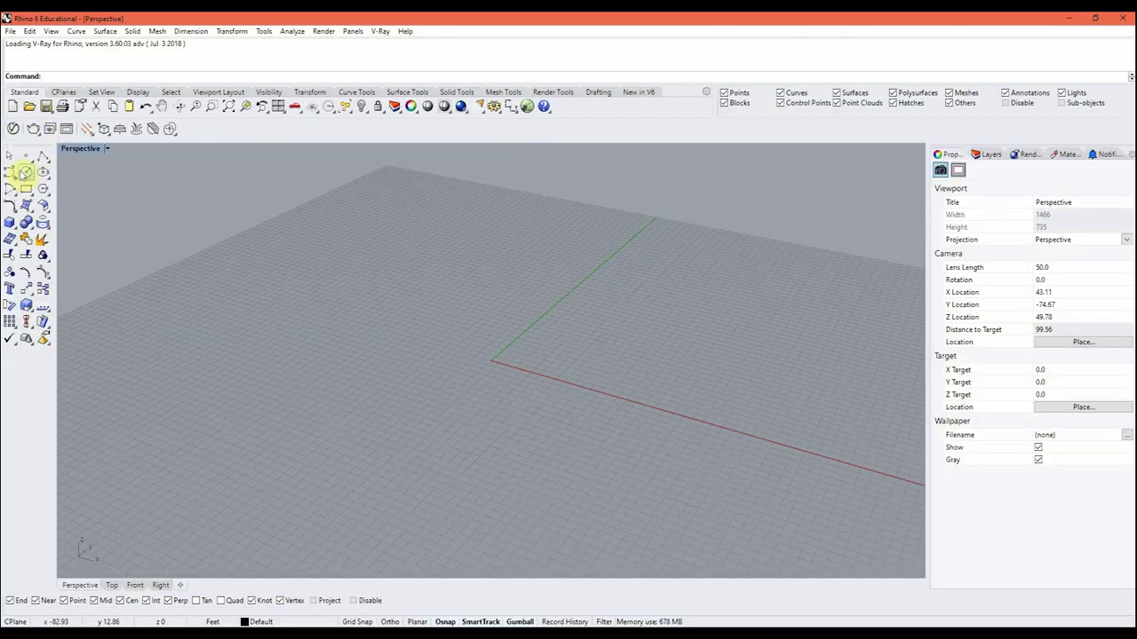
click(42, 157)
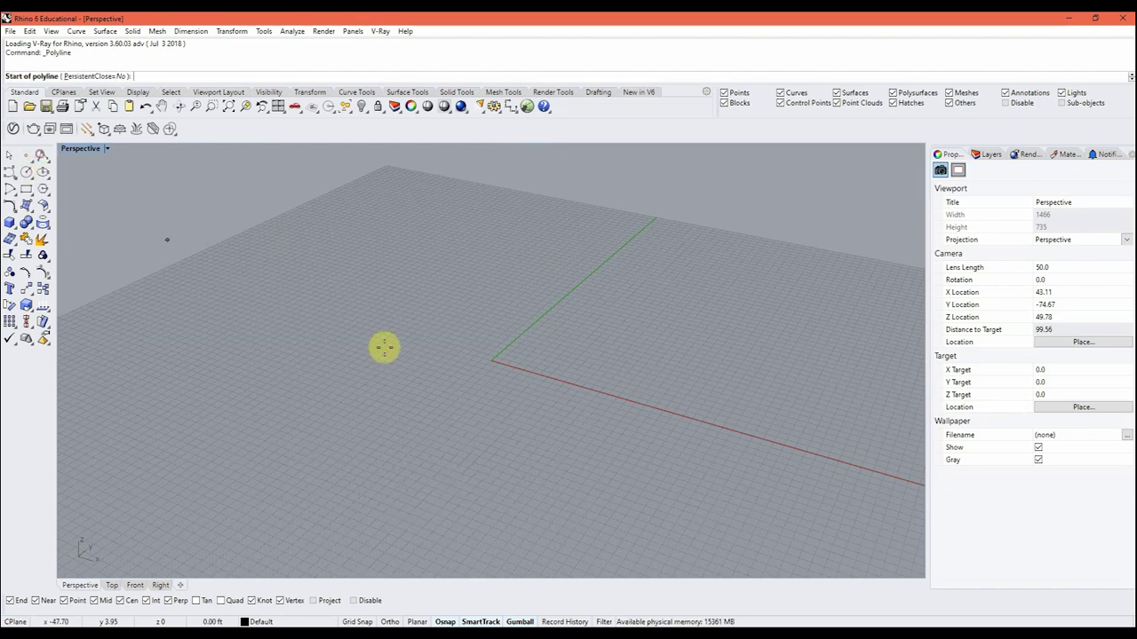
click(452, 360)
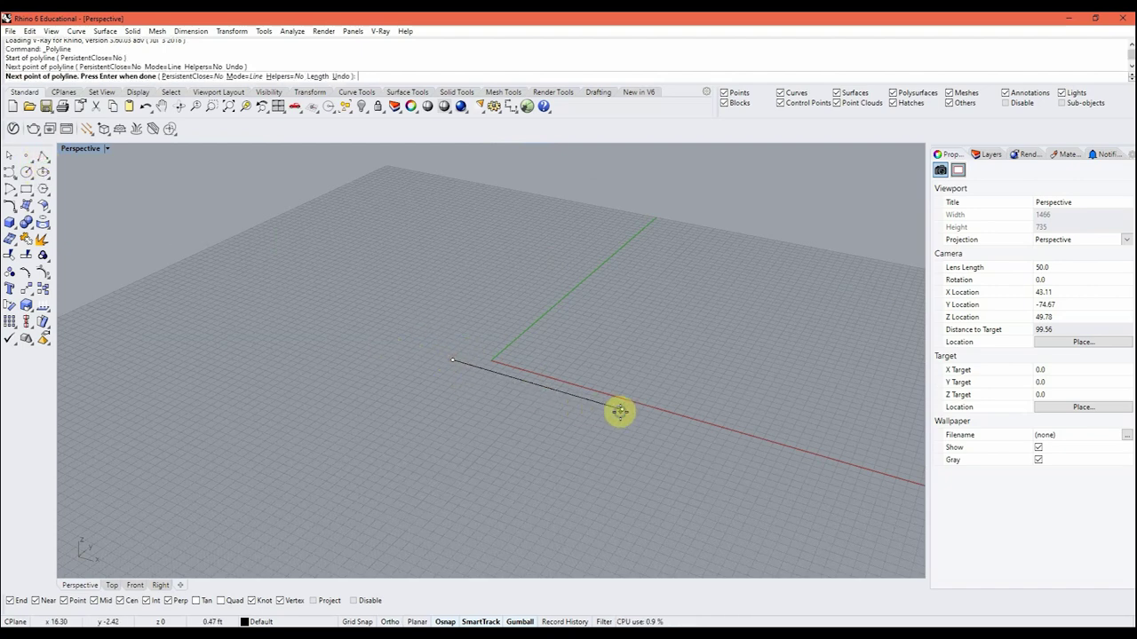
key(Return)
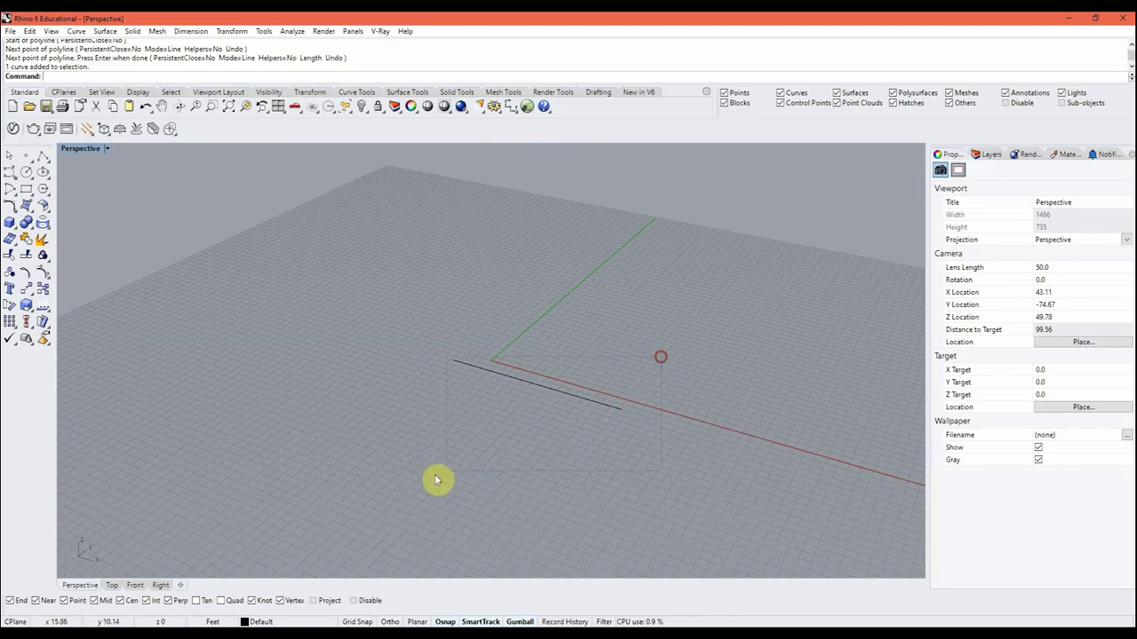
drag(436, 480, 437, 463)
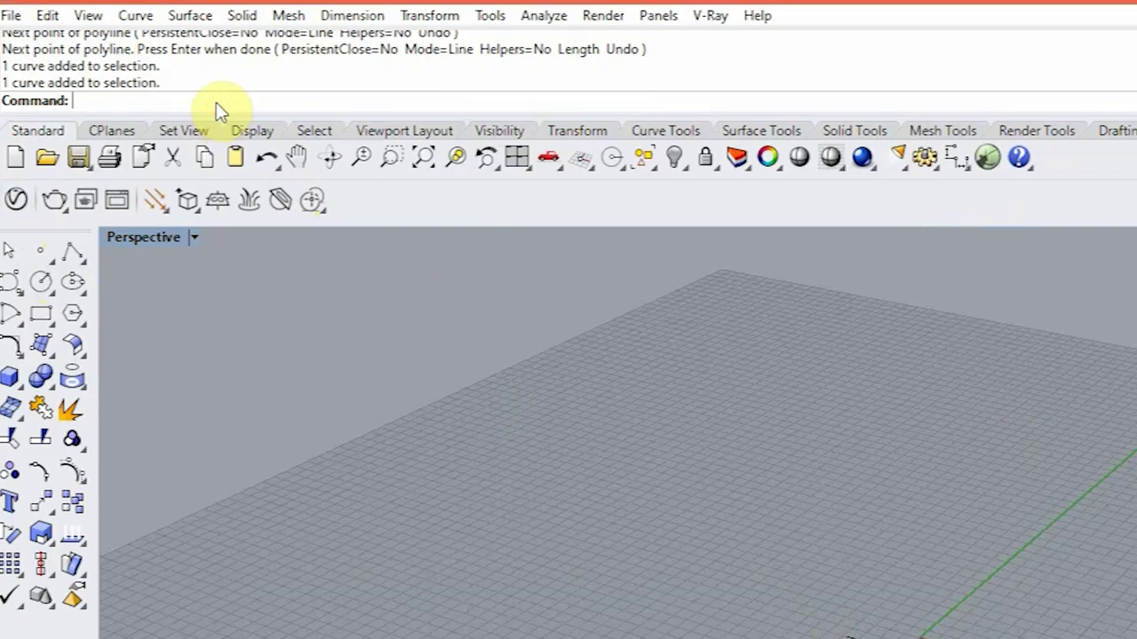
Step: Draw a second straight line with the Line command, roughly parallel to the existing polyline on its outer side
text(Line)
key(Return)
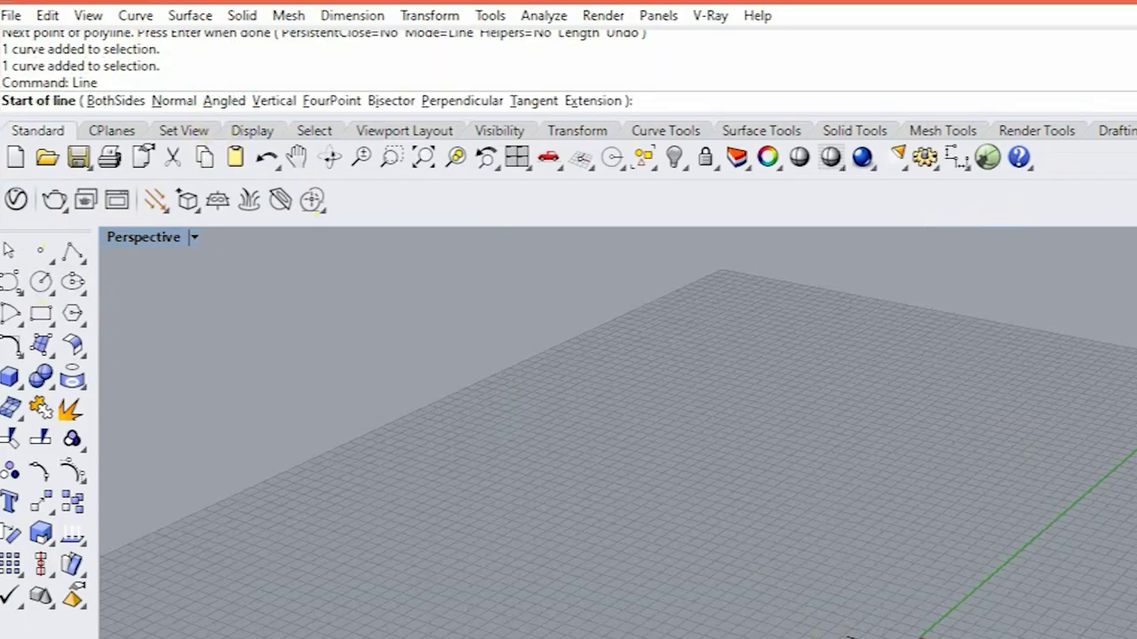
click(423, 381)
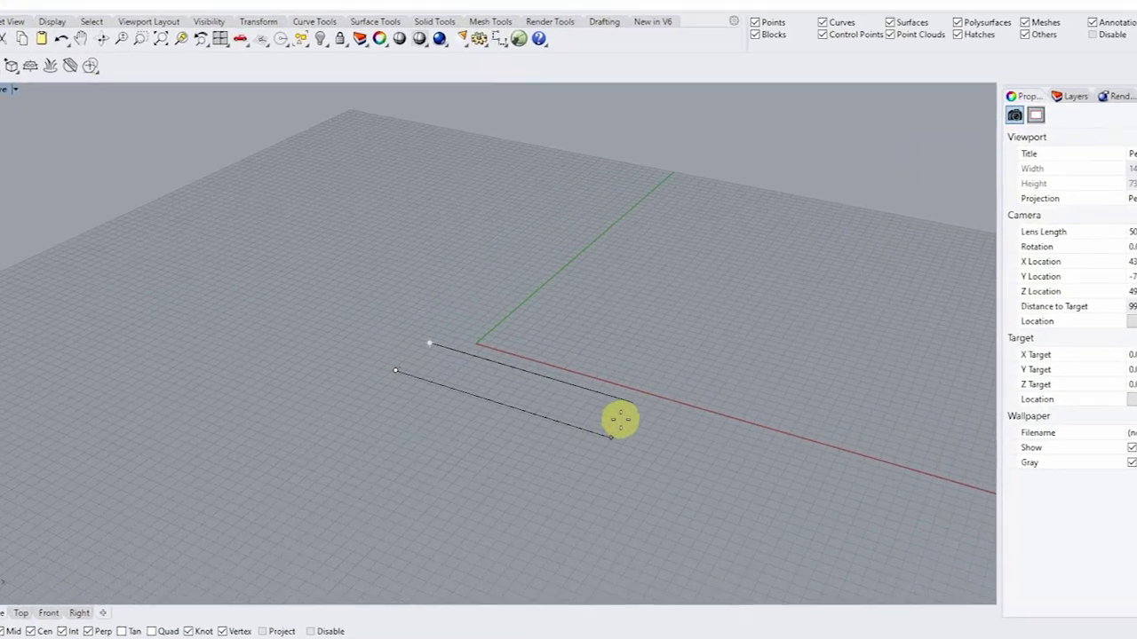
click(601, 435)
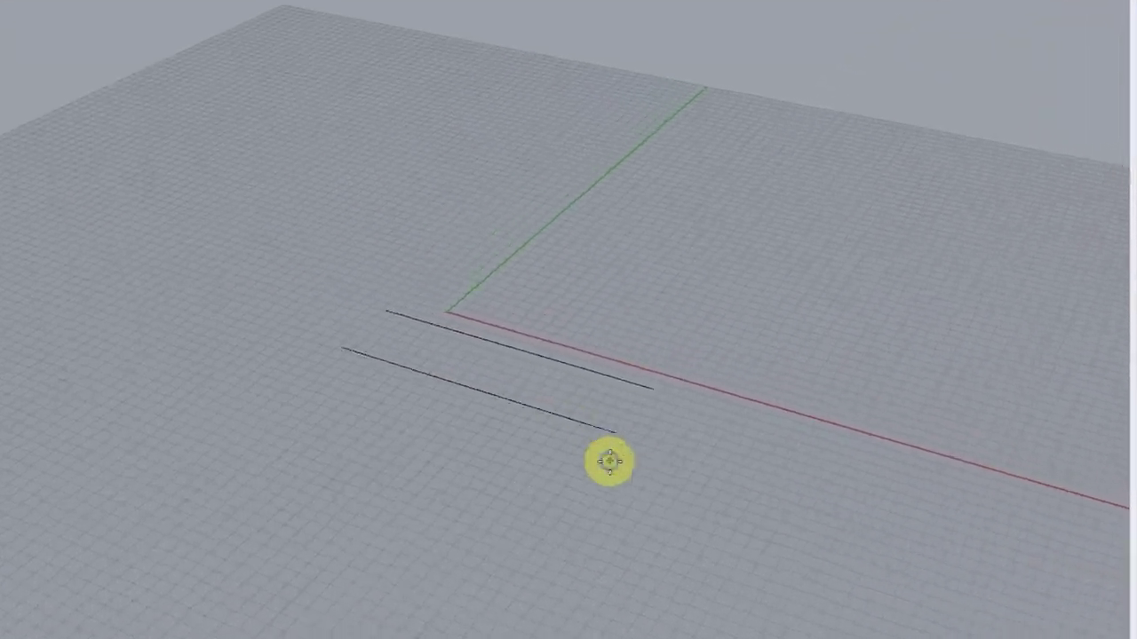
Step: Try snapping a new line to the matching endpoints of the two parallel lines with the Line command
click(618, 434)
right_click(627, 434)
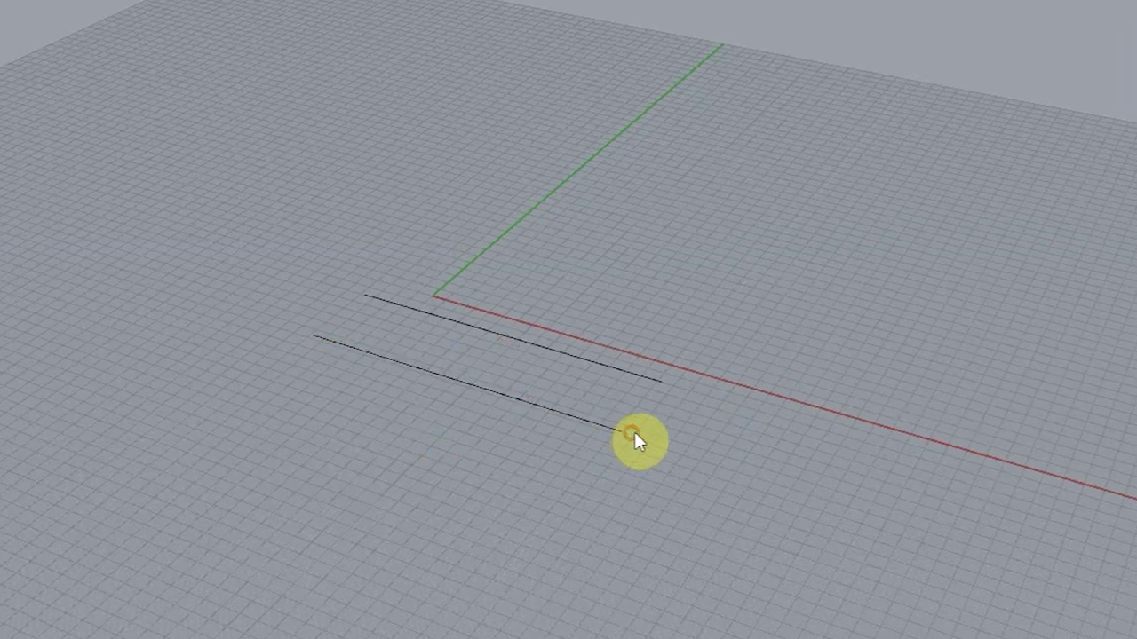
click(621, 431)
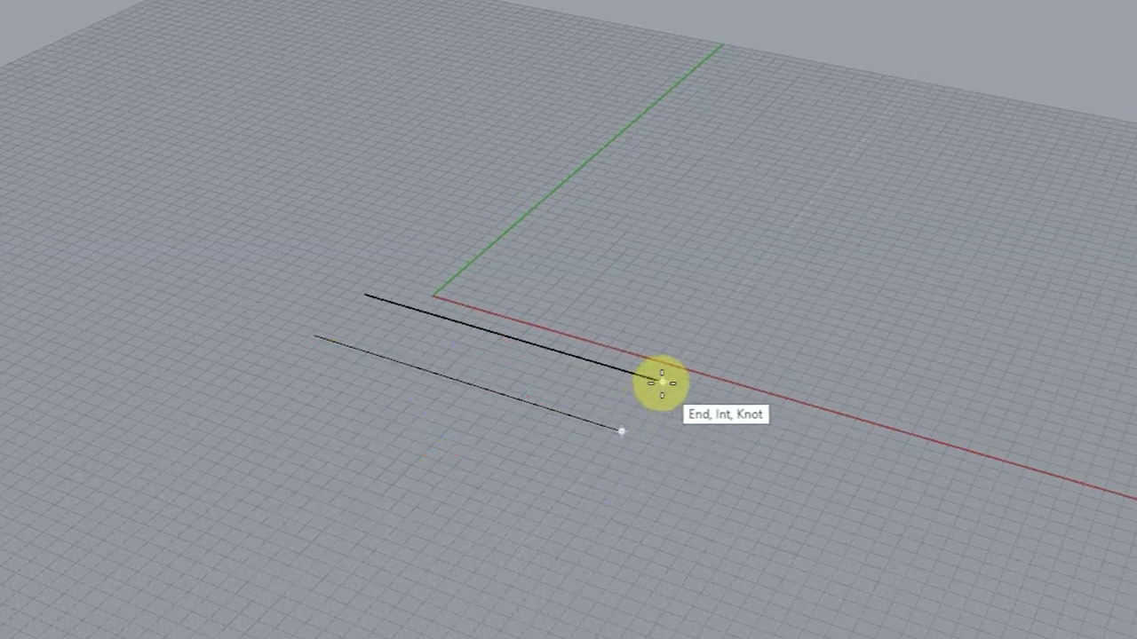
click(662, 382)
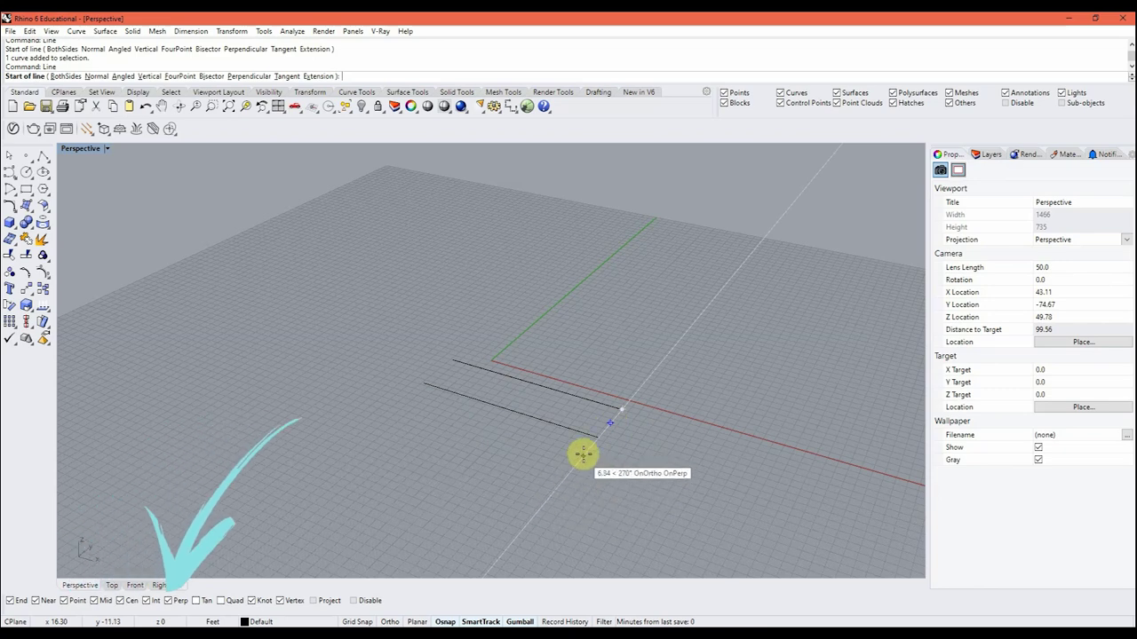
key(Escape)
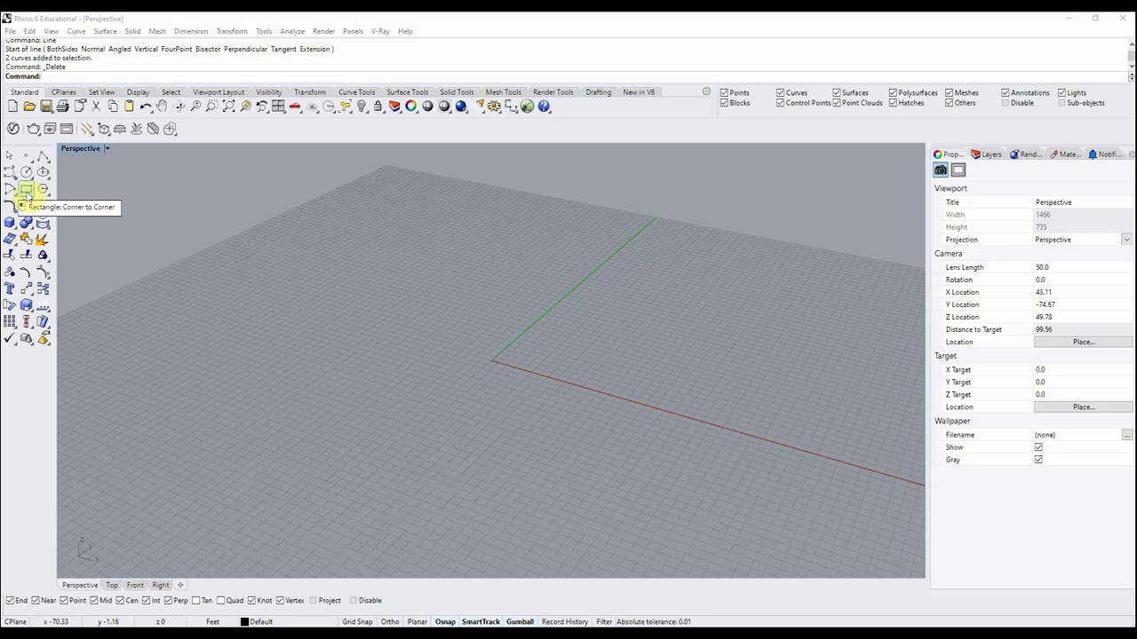
Step: Draw a corner-to-corner rectangle around the origin in the Perspective viewport
click(15, 187)
click(474, 278)
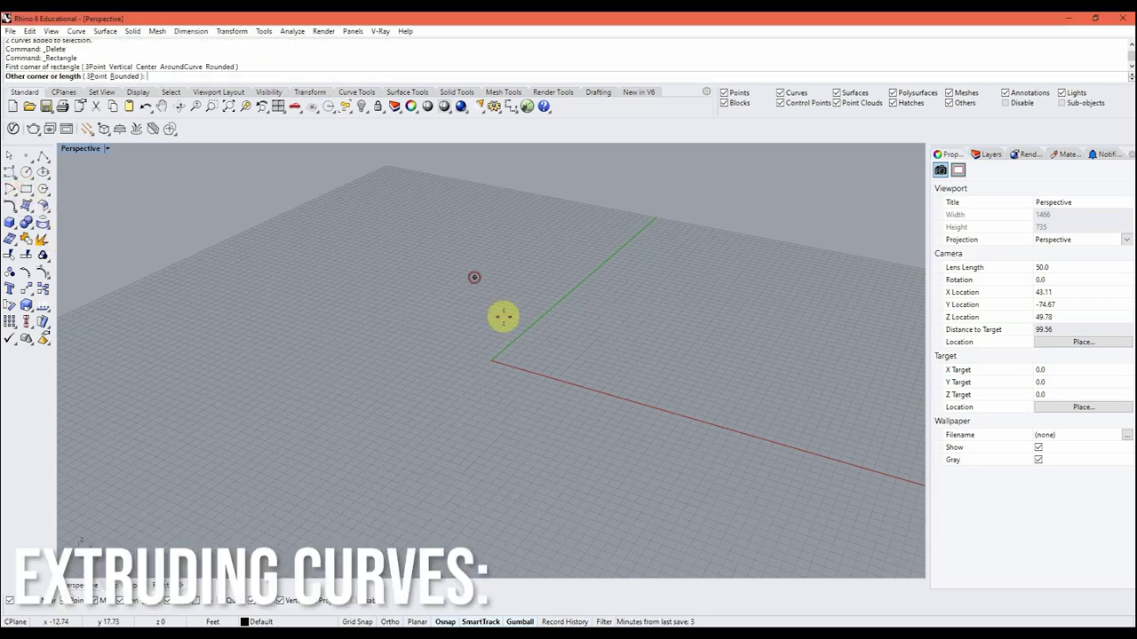
click(578, 464)
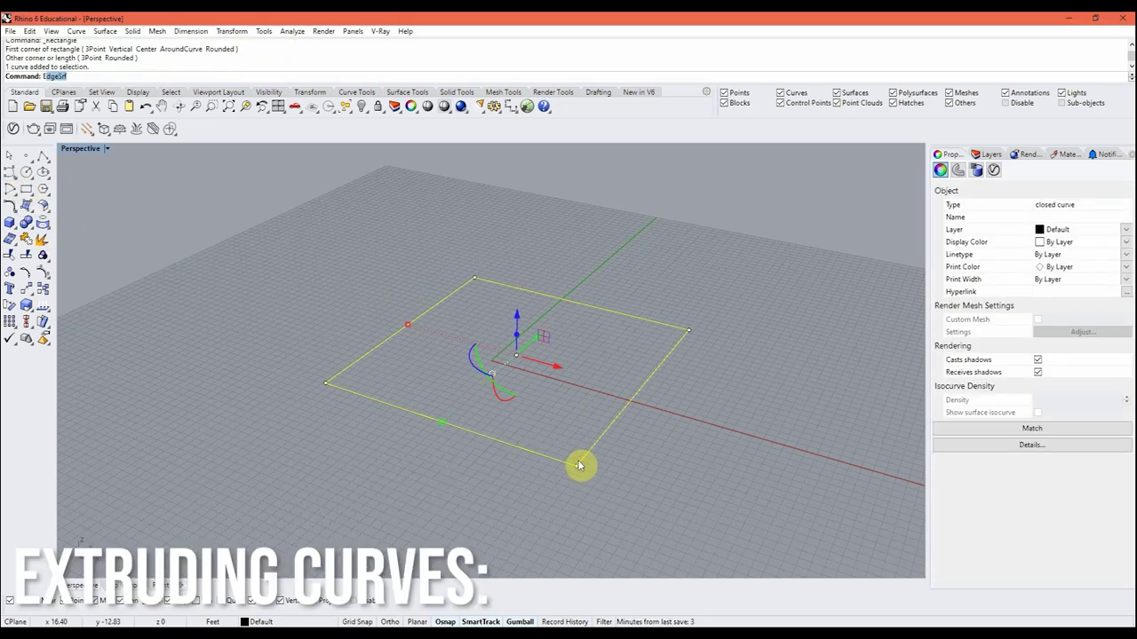
Step: Extrude the rectangle upward into a solid box with ExtrudeCrv
text(rudeCrv)
key(Return)
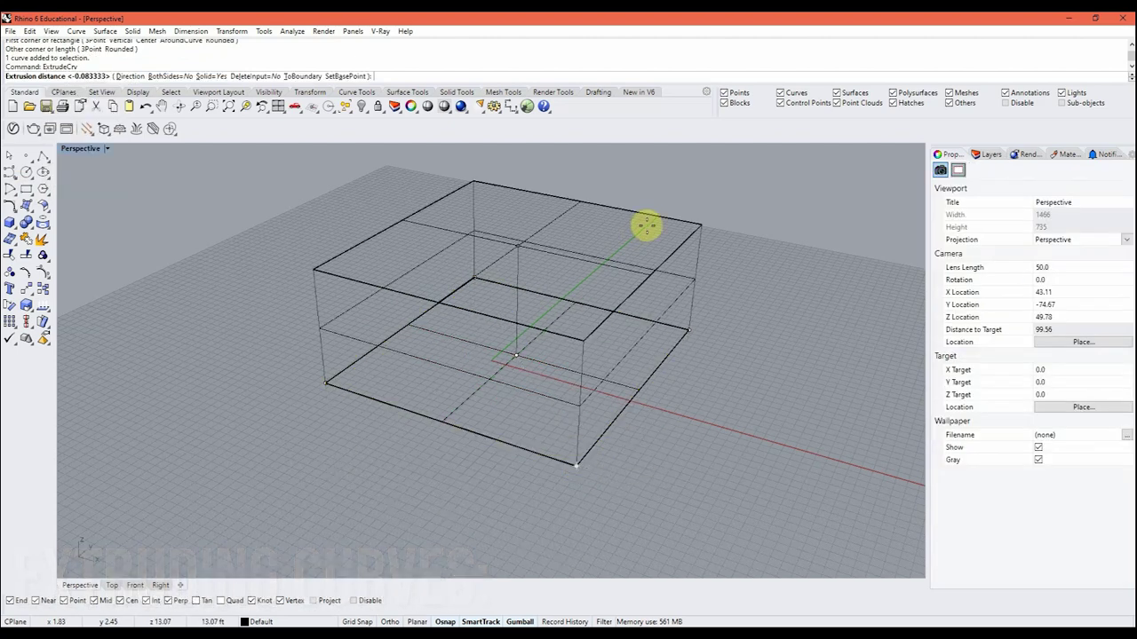
click(713, 240)
click(706, 257)
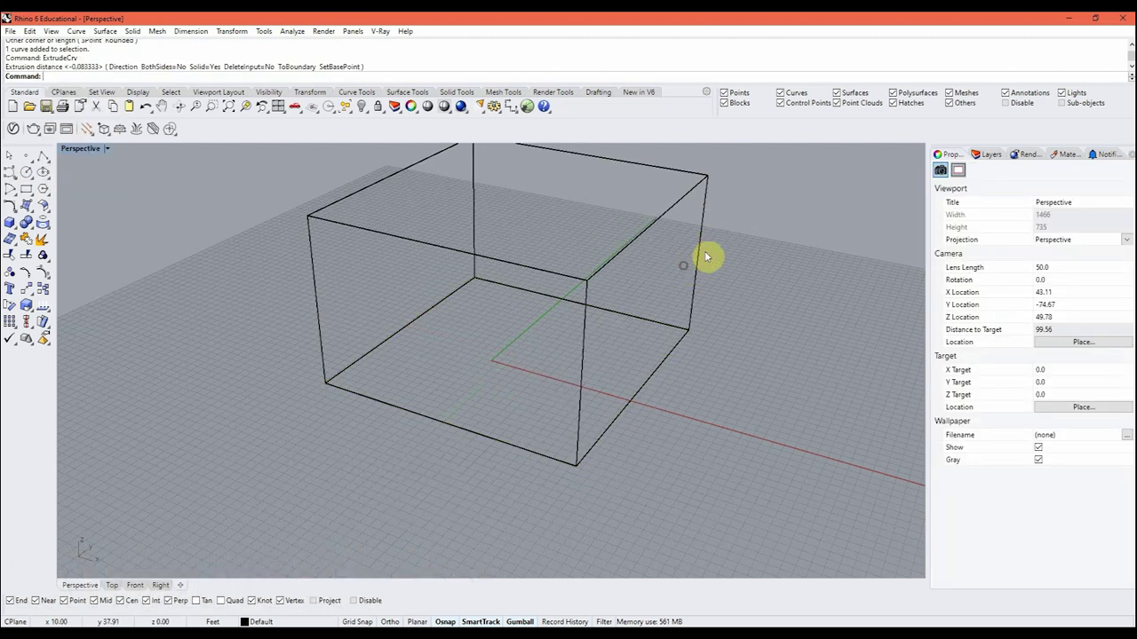
Step: Preview the box in Raytraced display mode and switch the Perspective viewport to Shaded
click(109, 150)
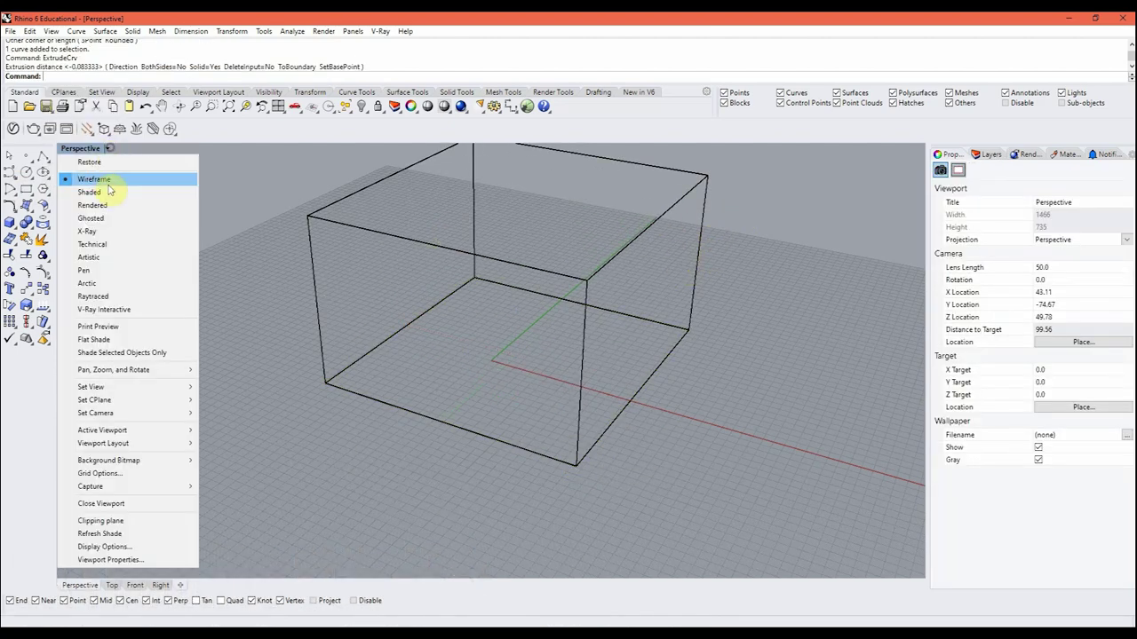
click(100, 300)
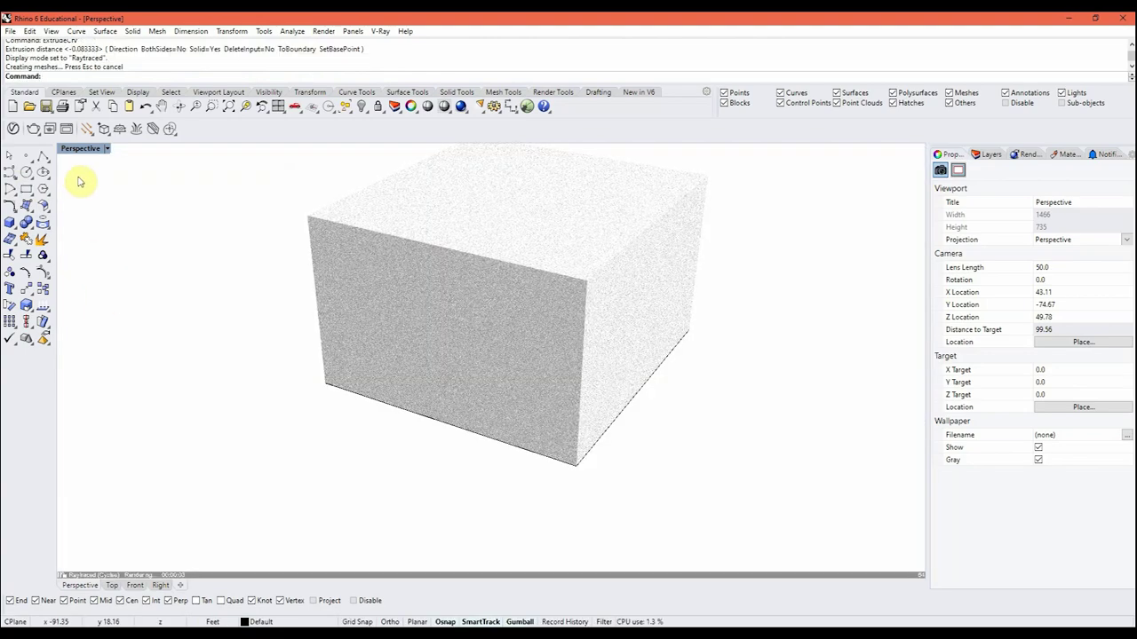
click(107, 149)
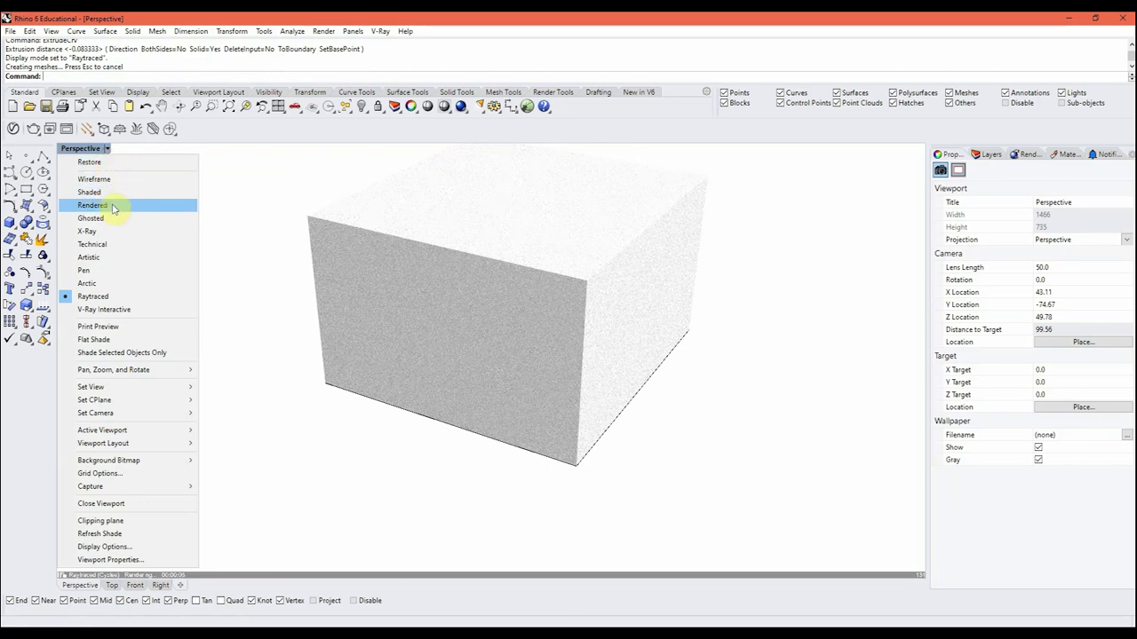
click(97, 191)
Step: Select the box, zoom to the selection with zs, and clear the selection
shift+right_drag(623, 323, 609, 371)
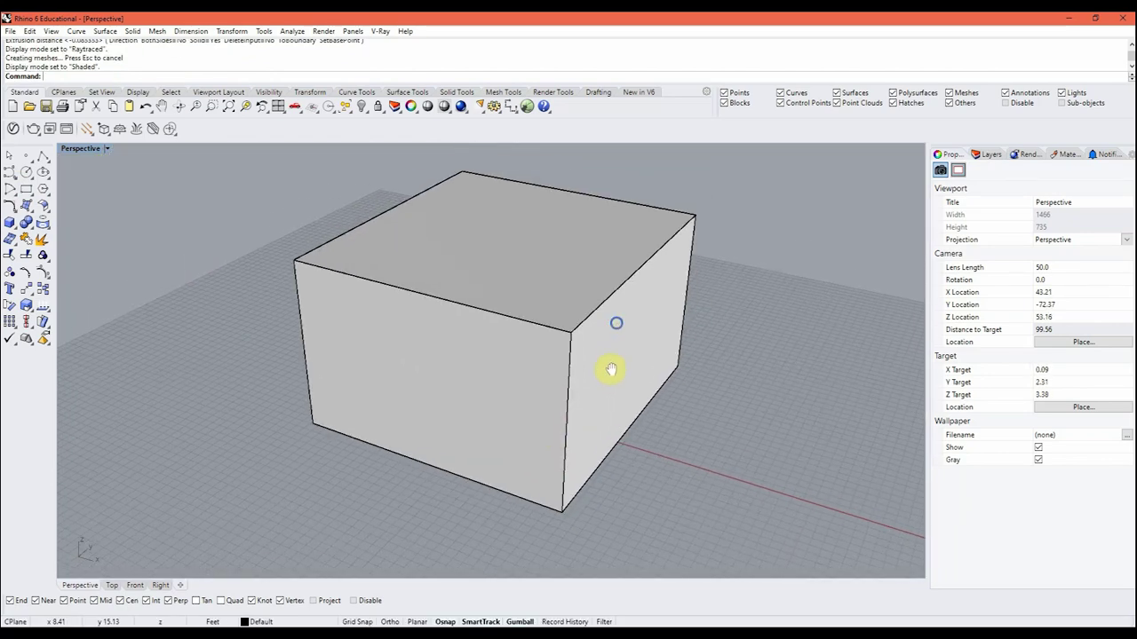
click(608, 368)
text(zs)
key(Return)
right_drag(715, 442, 767, 409)
click(767, 412)
right_drag(731, 373, 655, 370)
Step: Pick the extrusion instead of the overlapping base curve at the box's lower edge, and clear the selection
click(658, 408)
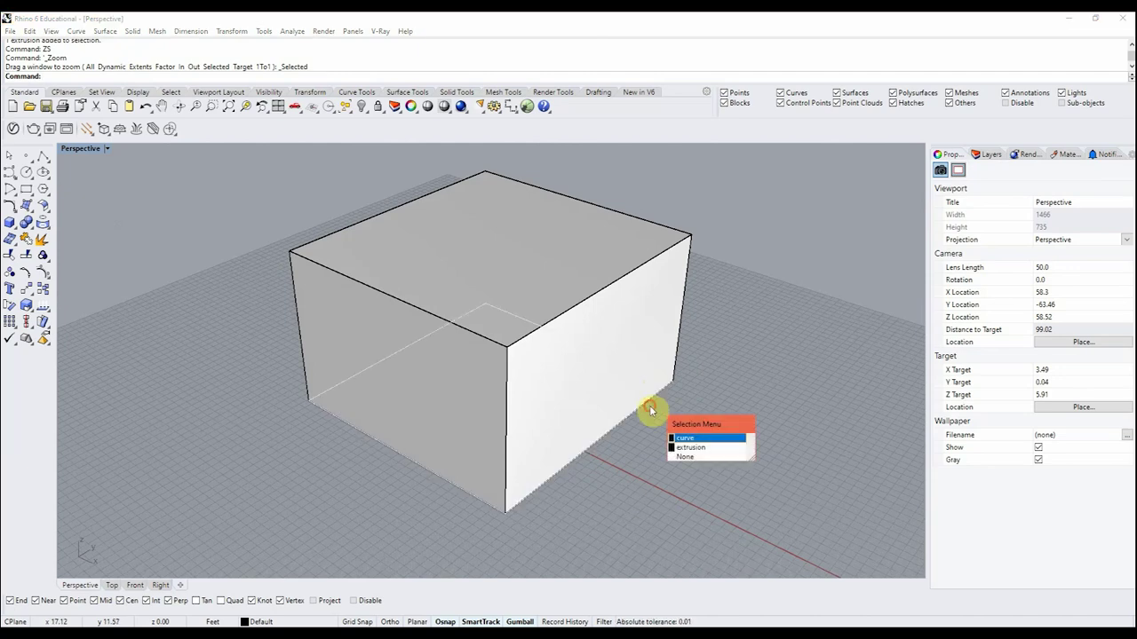
click(688, 436)
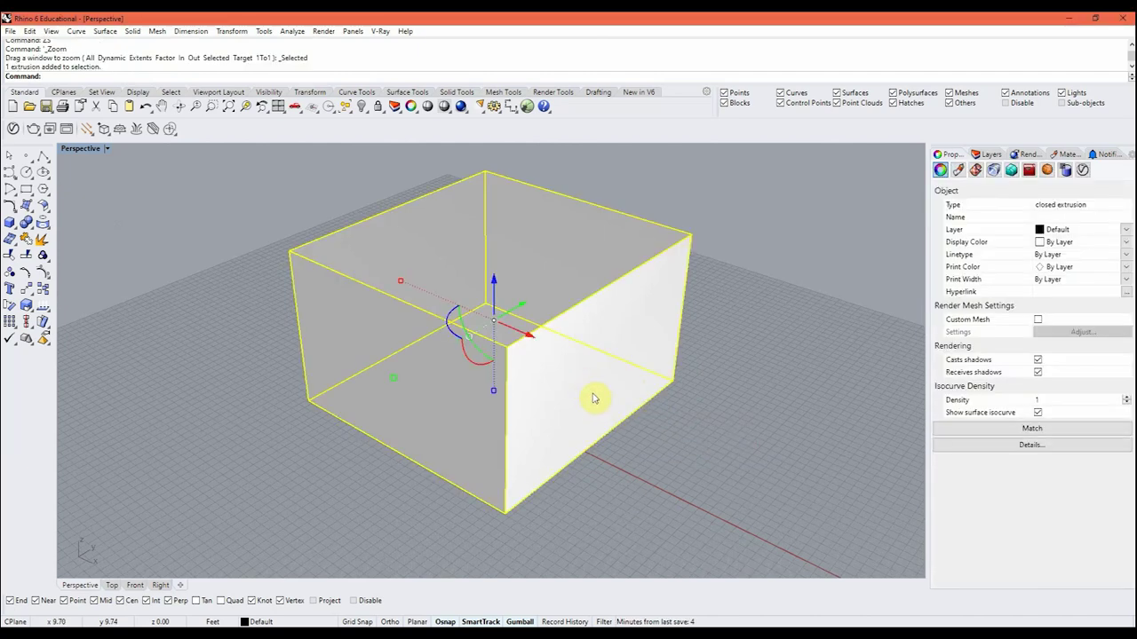
right_drag(594, 398, 643, 406)
key(Escape)
Step: Duplicate the box's four upper edges and four vertical edges with DupEdge
click(624, 391)
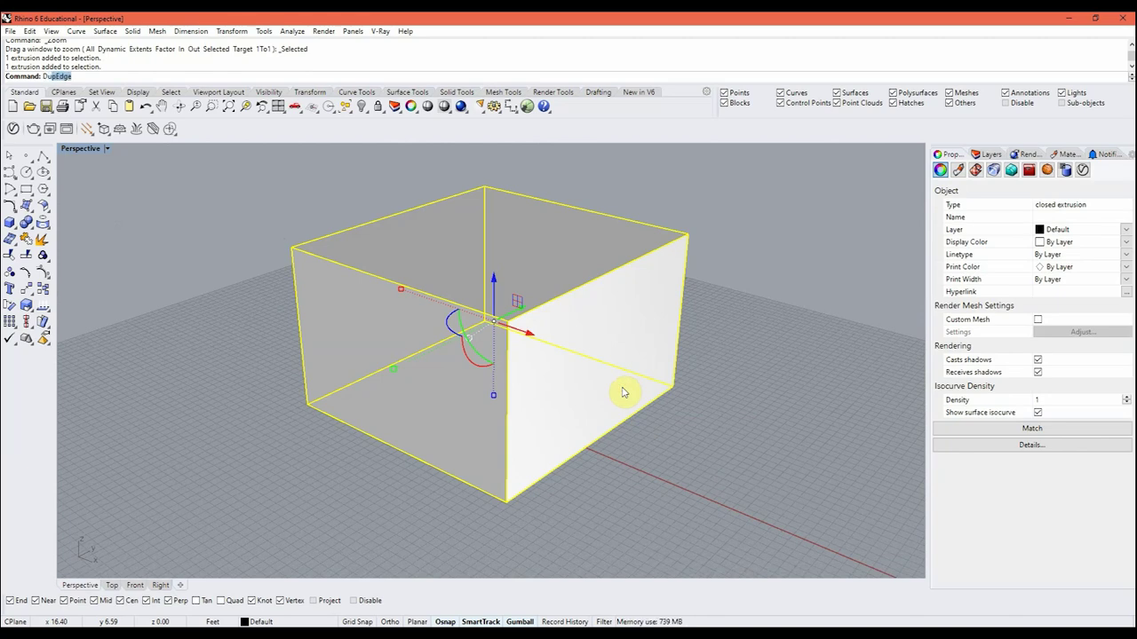
key(Return)
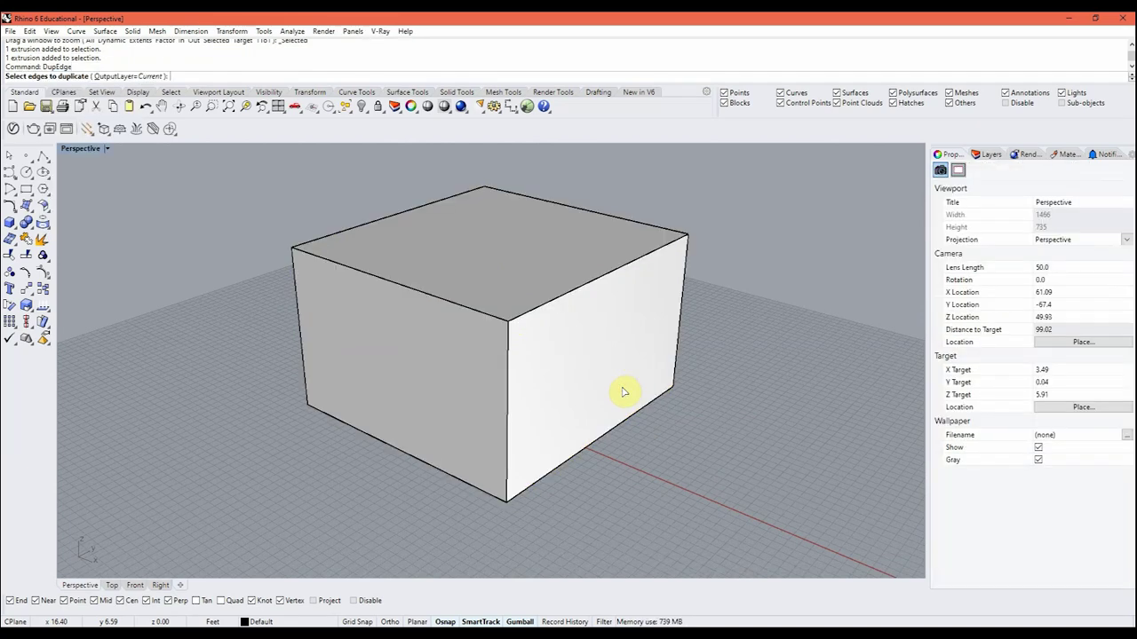
click(535, 315)
click(509, 374)
click(474, 311)
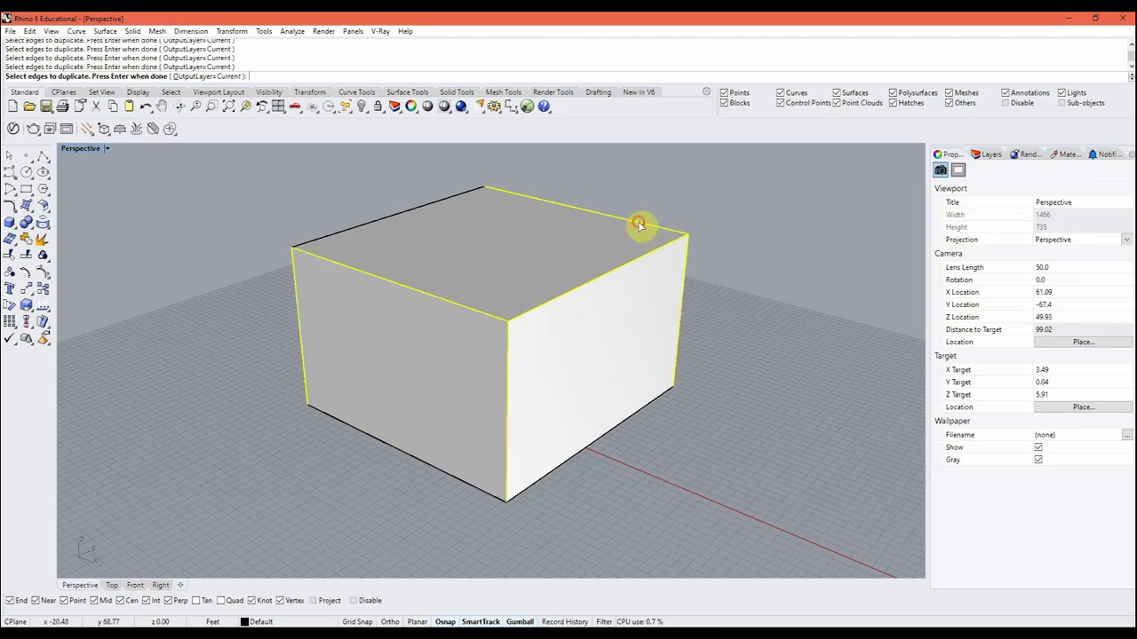
right_drag(557, 231, 576, 327)
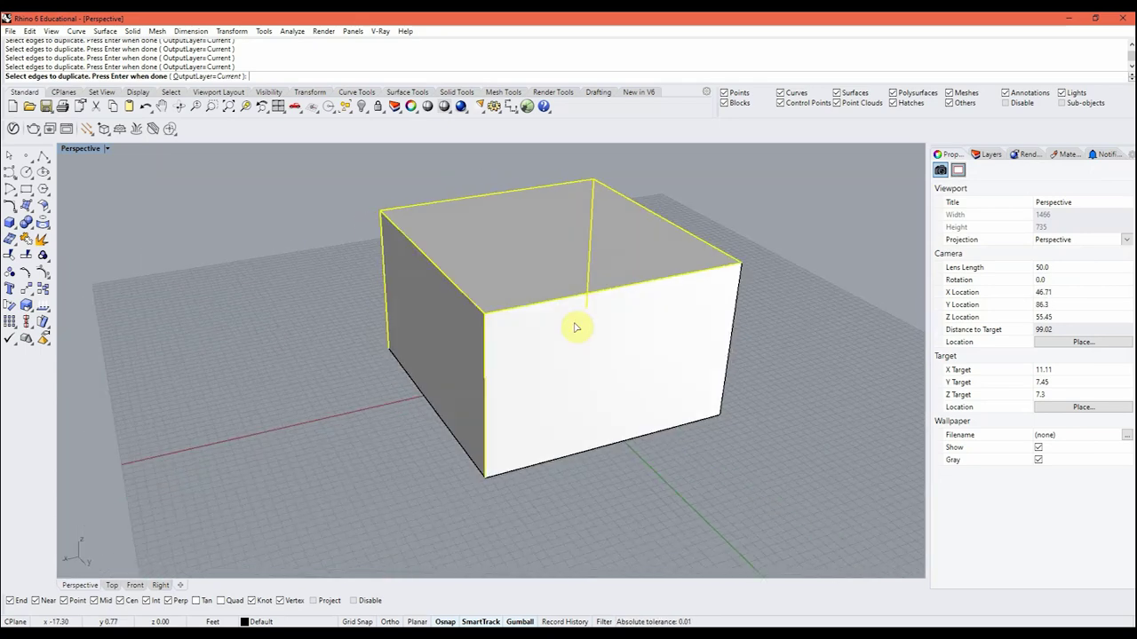
key(Return)
Step: Delete the extruded box and the four duplicated vertical edge curves
click(648, 385)
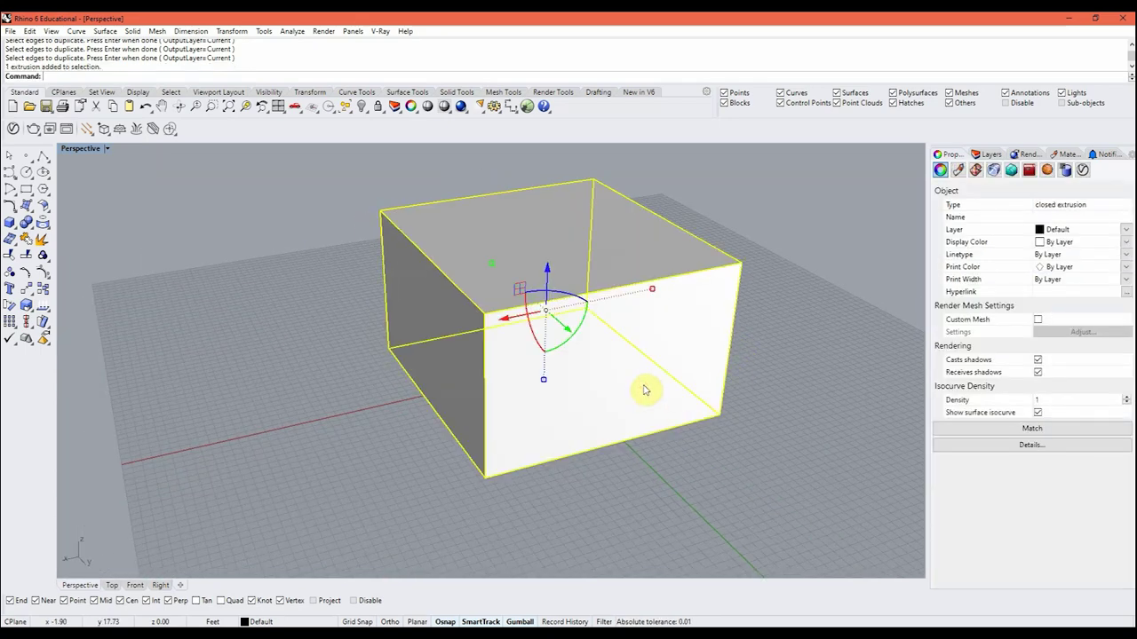
key(Delete)
right_drag(692, 379, 485, 344)
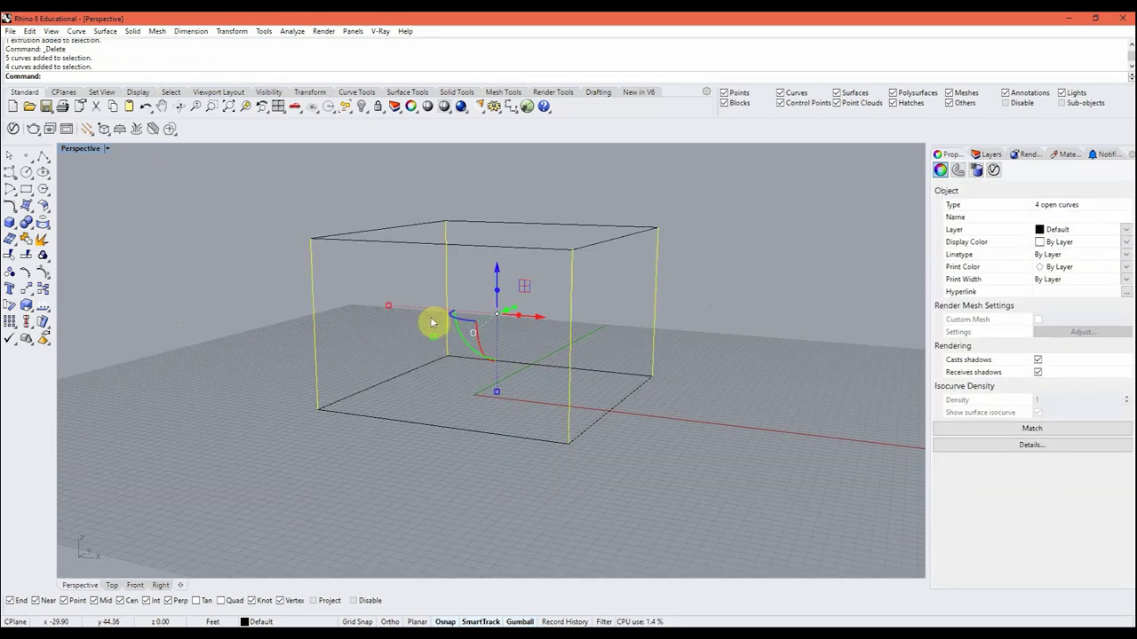
key(Delete)
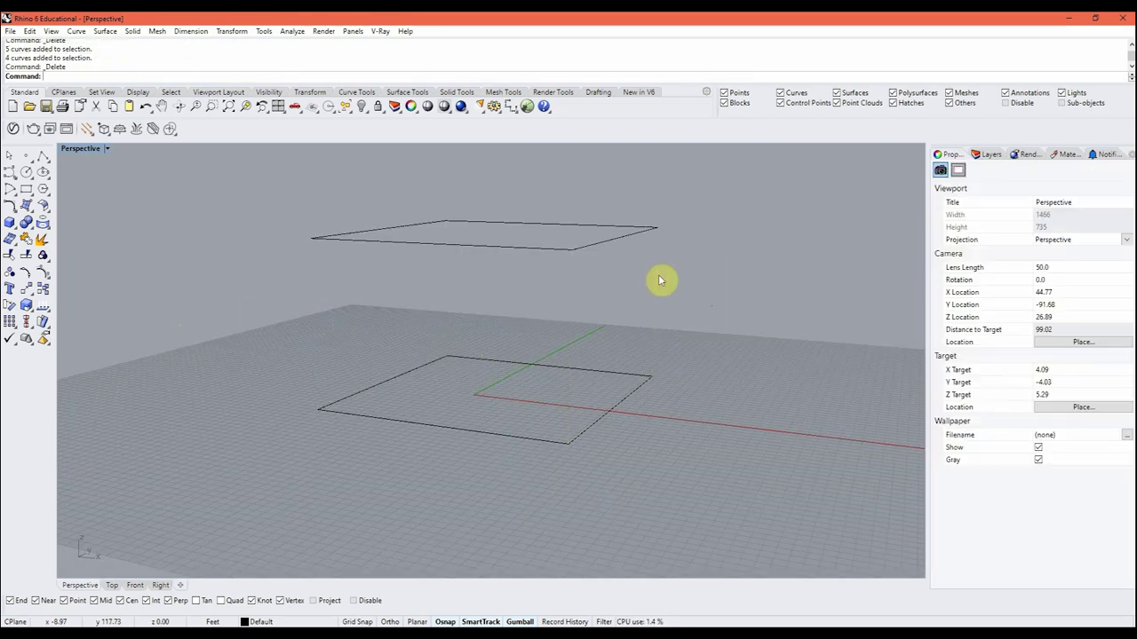
Step: Select the upper outline's edges one by one and together to examine whether they are separate curves
drag(620, 248, 573, 256)
click(659, 300)
right_drag(560, 294, 631, 282)
drag(677, 206, 259, 292)
right_drag(366, 290, 286, 346)
click(452, 368)
click(498, 302)
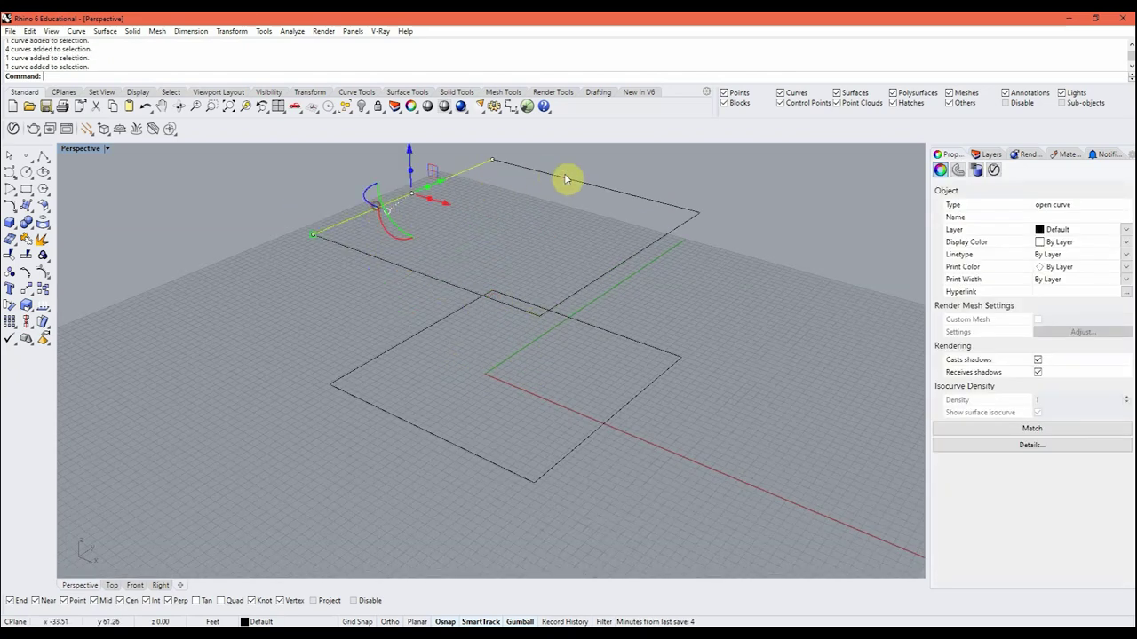
right_drag(619, 271, 685, 216)
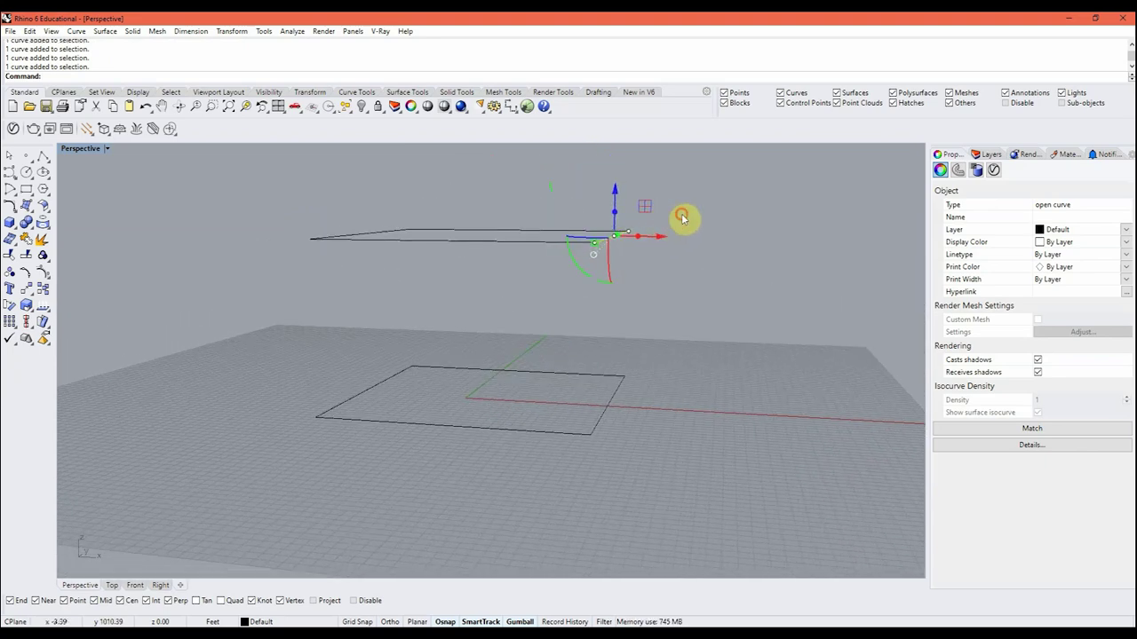
click(685, 216)
Step: Join the four upper edge curves into one closed curve
click(412, 234)
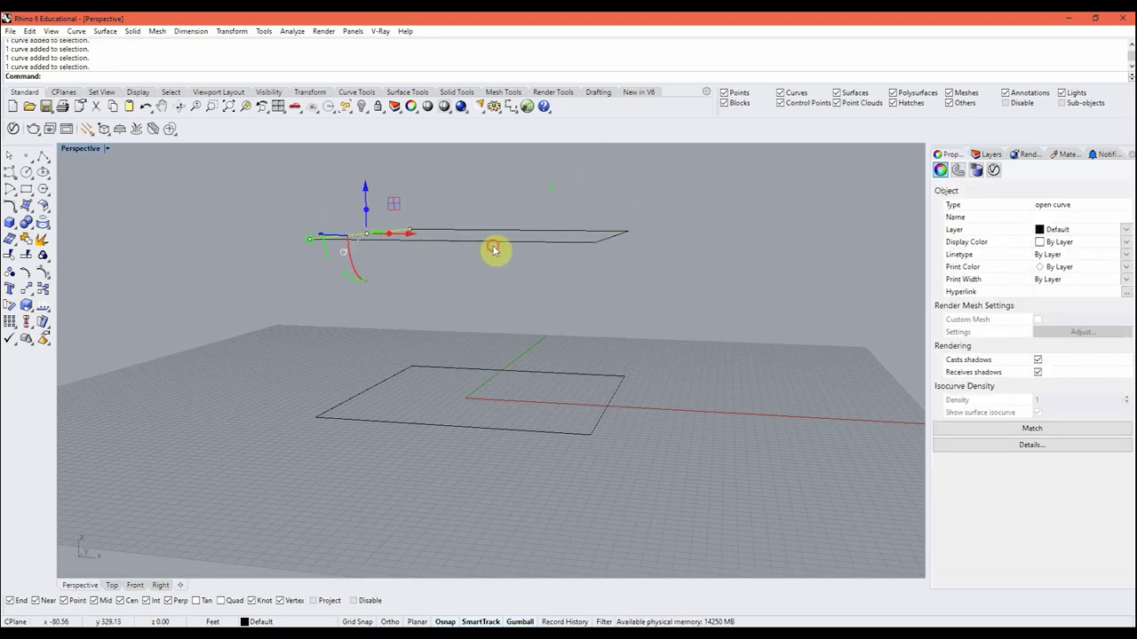
click(638, 239)
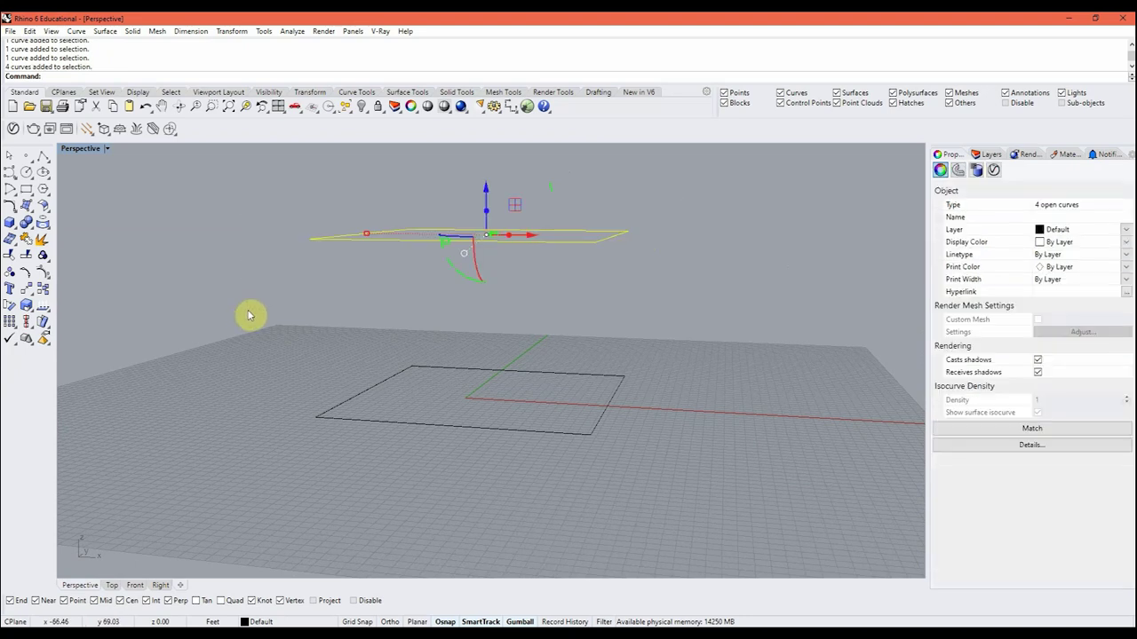
click(554, 320)
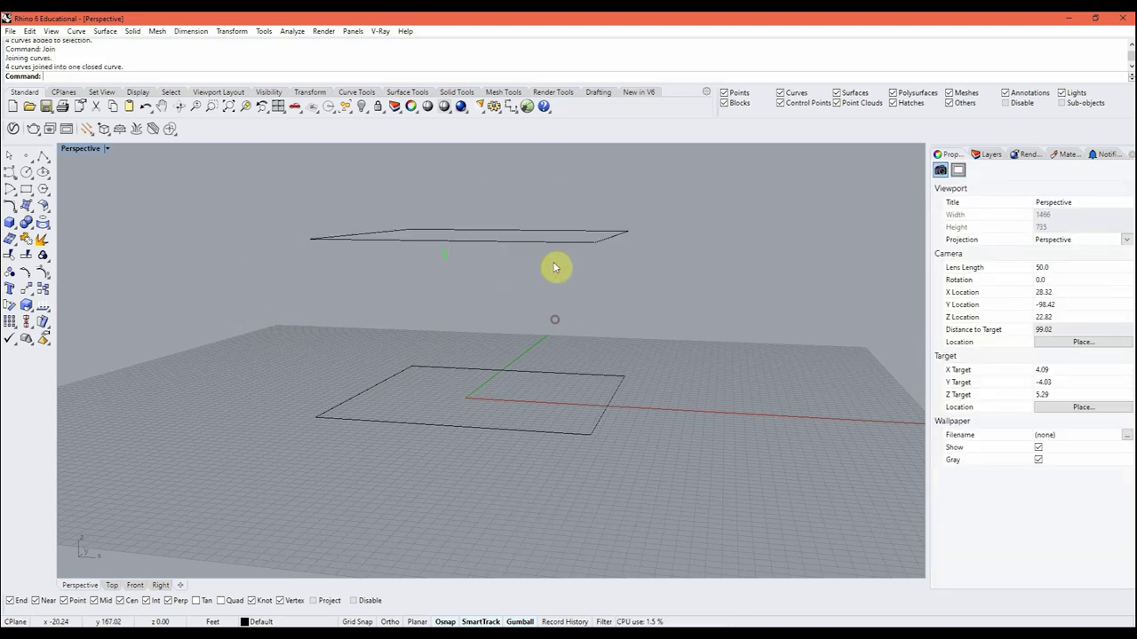
Step: Extrude the joined upper outline vertically with the Gumball into an open-ended extrusion
click(562, 246)
drag(497, 223, 538, 261)
click(650, 298)
right_drag(652, 299, 486, 301)
click(484, 302)
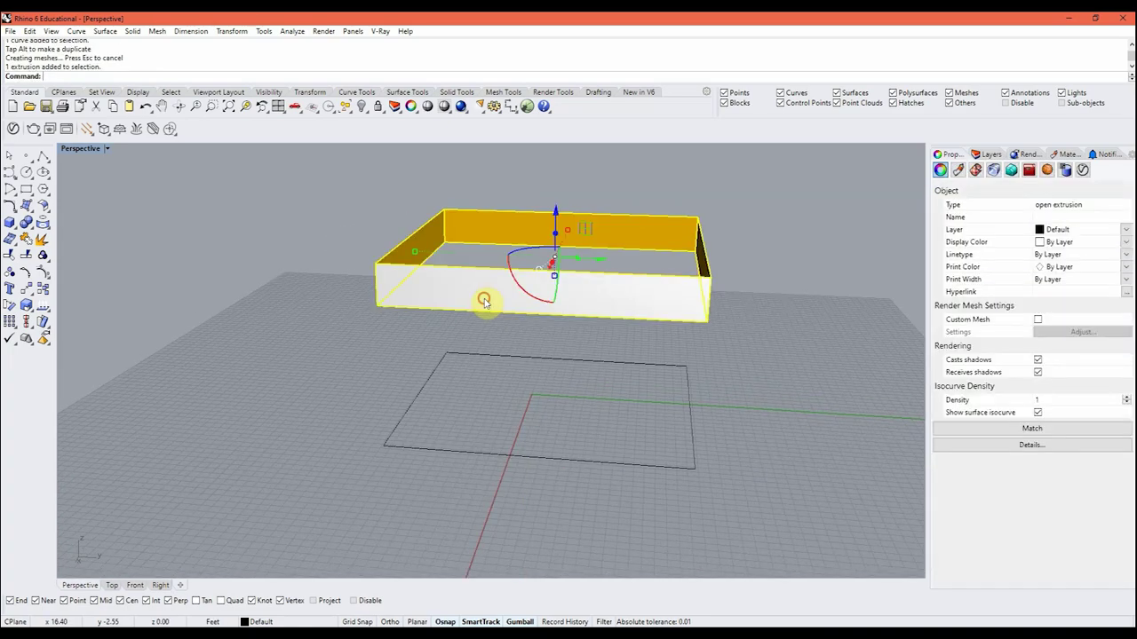
click(619, 461)
Step: Close the open ends of the upper extrusion with the Cap command
right_drag(703, 376, 427, 300)
click(501, 368)
text(cap)
key(Return)
click(556, 417)
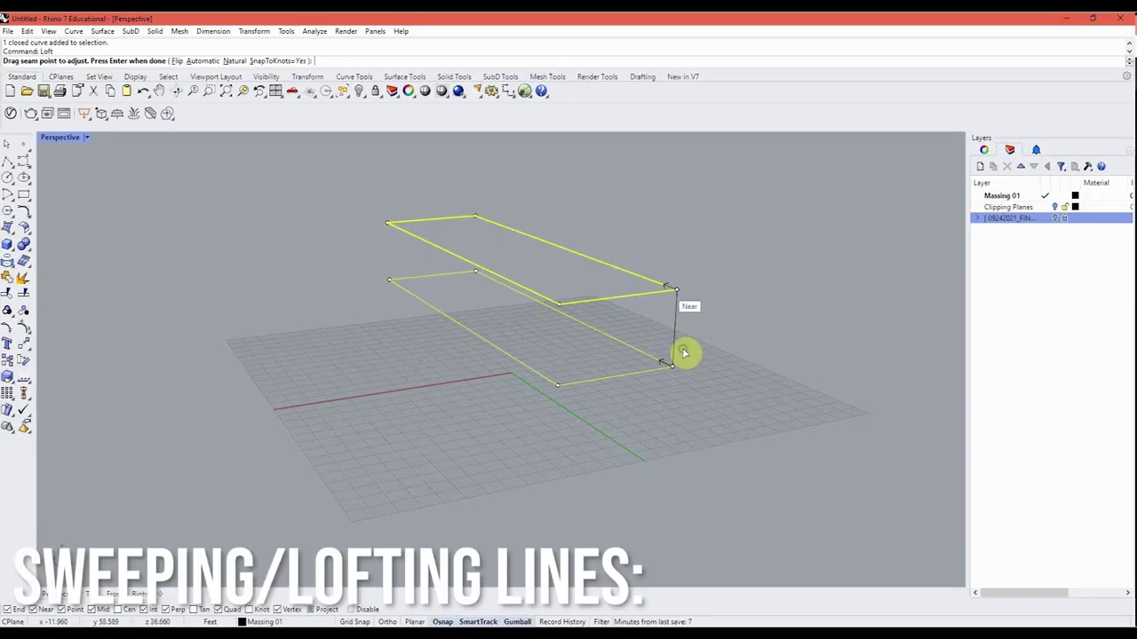
Step: Loft a surface between the two stacked rectangular curves and undo the loft
key(Return)
click(475, 343)
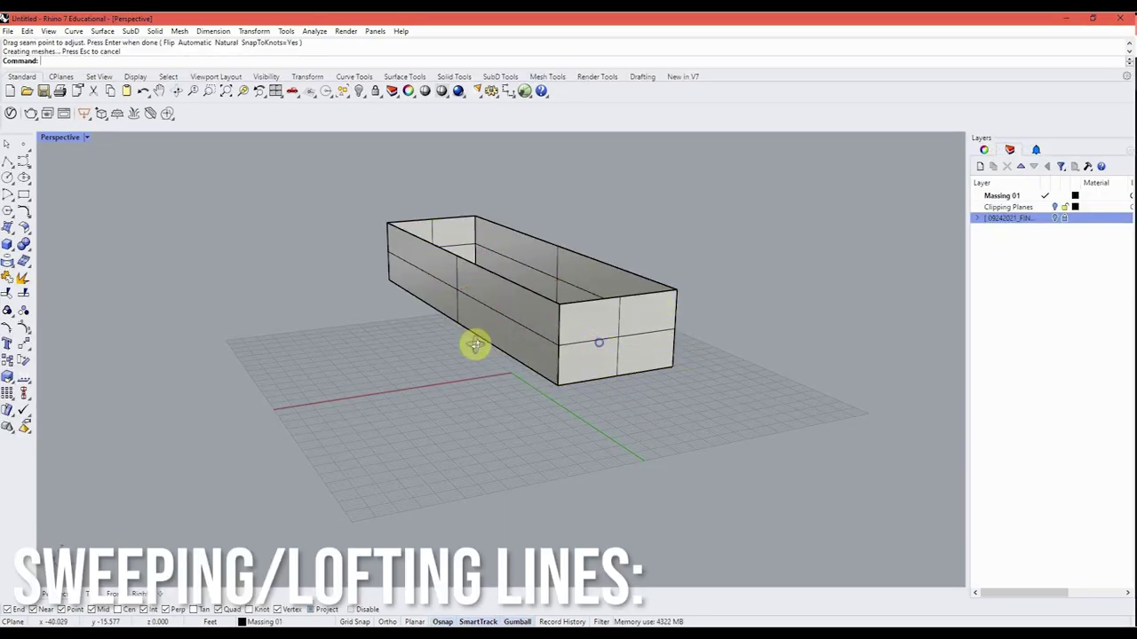
key(ctrl+z)
Step: Lower one corner point of the upper rectangle and raise the diagonally opposite corner by about 14.2 ft
right_drag(607, 338, 768, 418)
drag(770, 418, 684, 291)
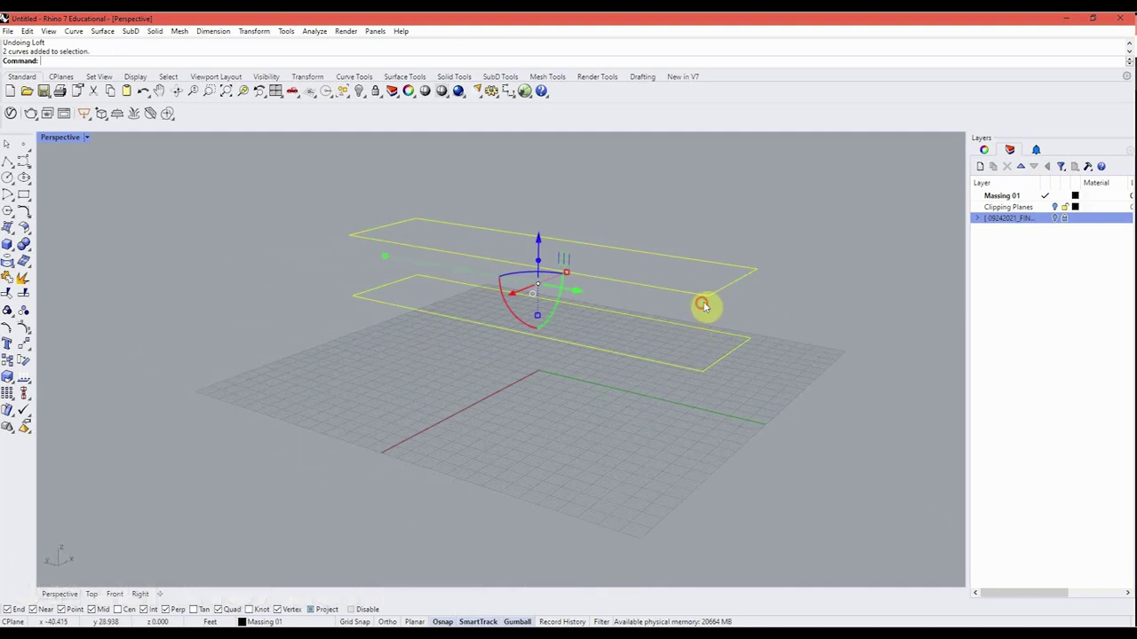
click(704, 305)
click(708, 298)
click(708, 298)
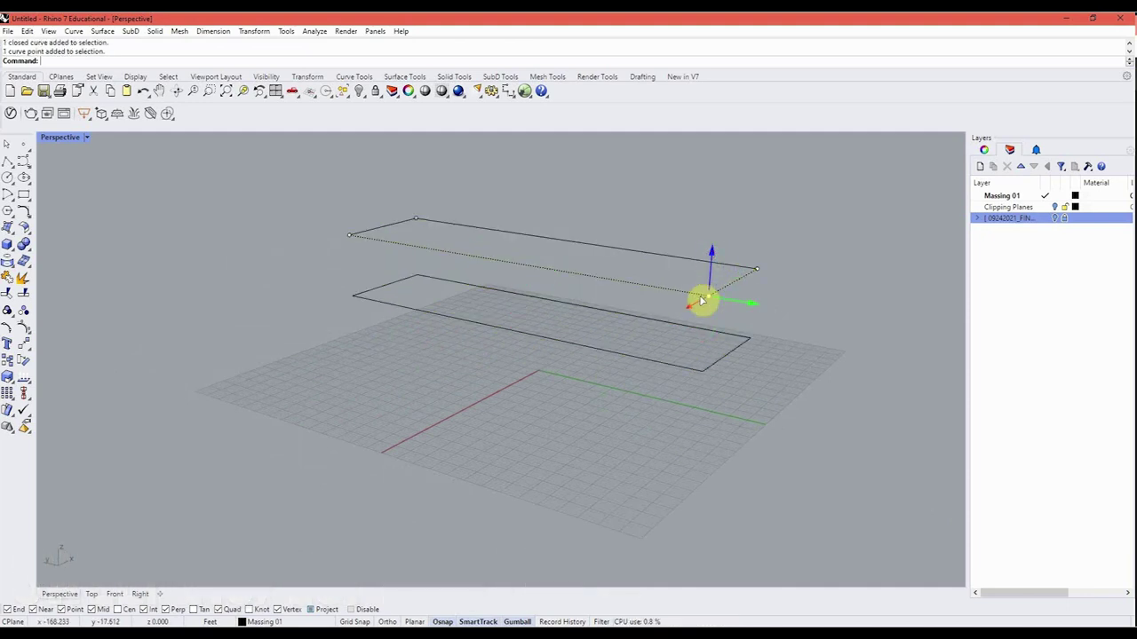
drag(702, 301, 415, 138)
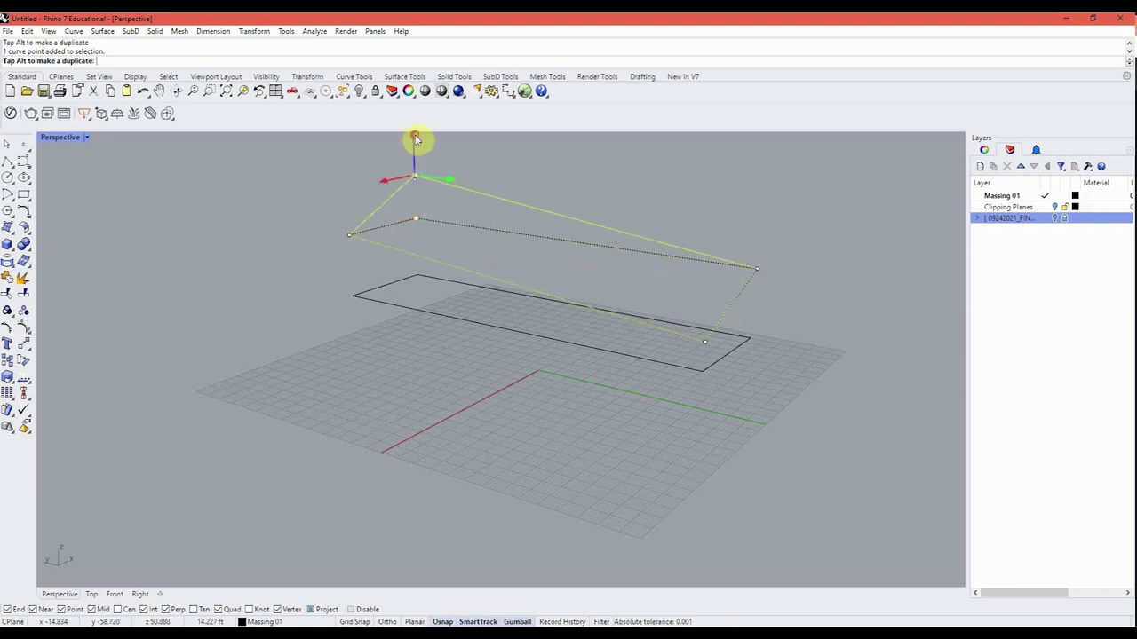
Step: Raise one corner point of the lower rectangle, lower the diagonally opposite one, and select both outlines for lofting
click(353, 297)
click(352, 296)
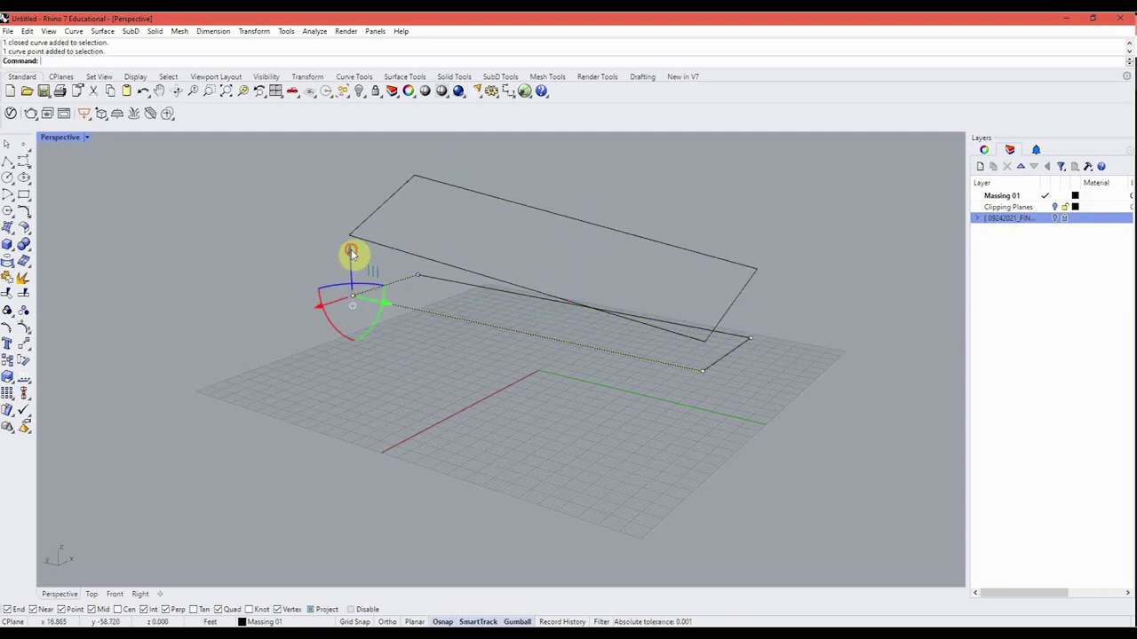
drag(353, 252, 751, 341)
click(750, 339)
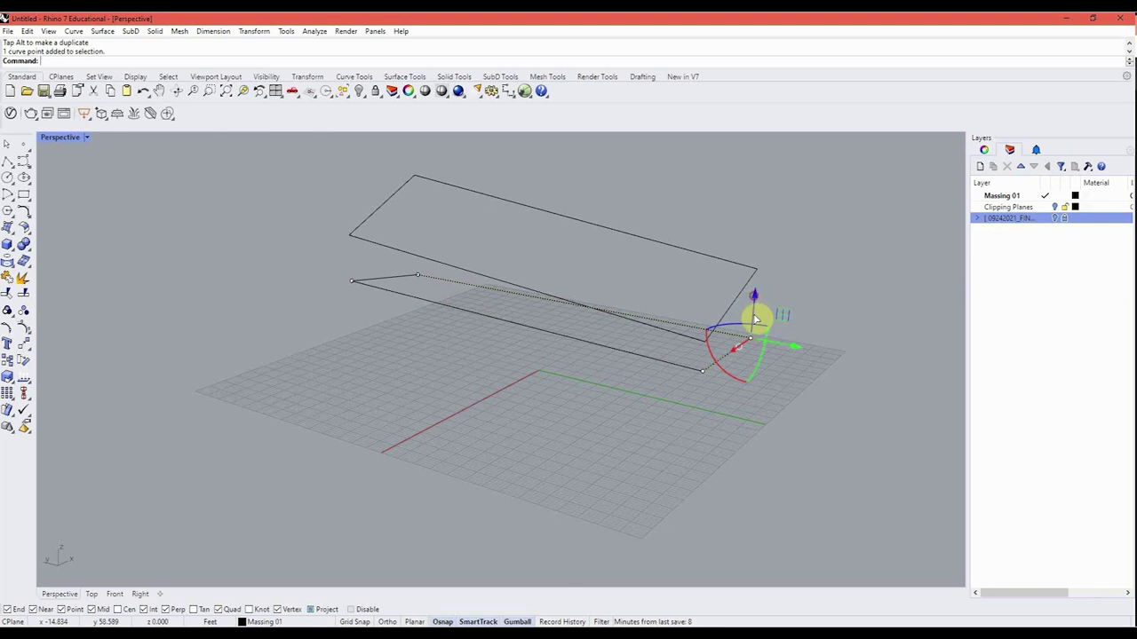
drag(715, 207, 550, 417)
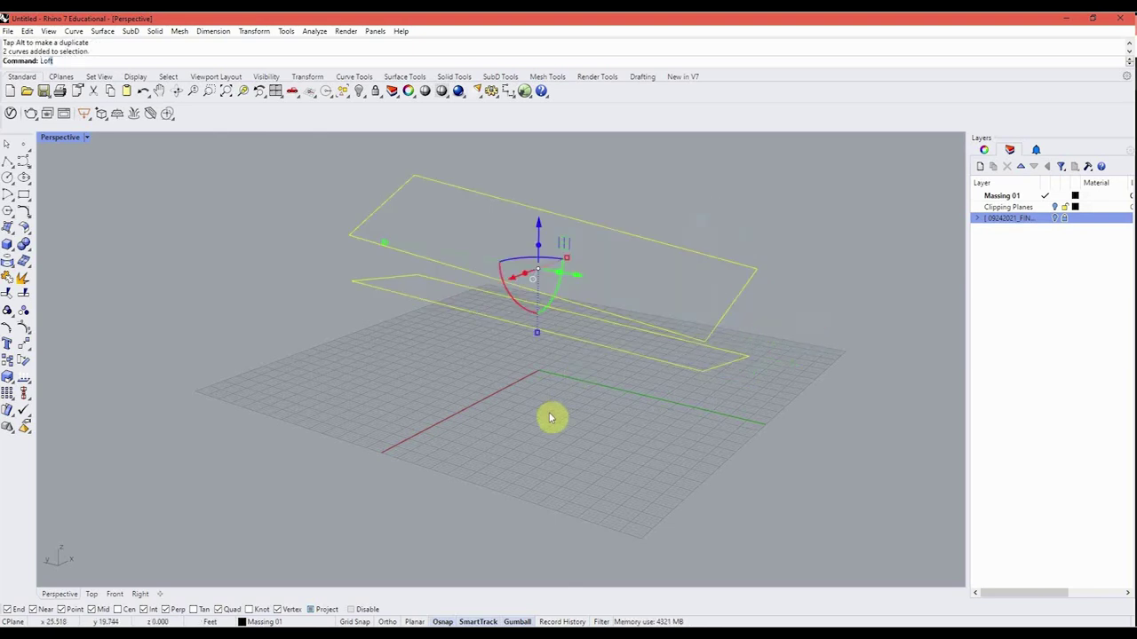
Step: Loft a surface between the two selected rectangular outlines, keeping the default seam points
key(Return)
key(Return)
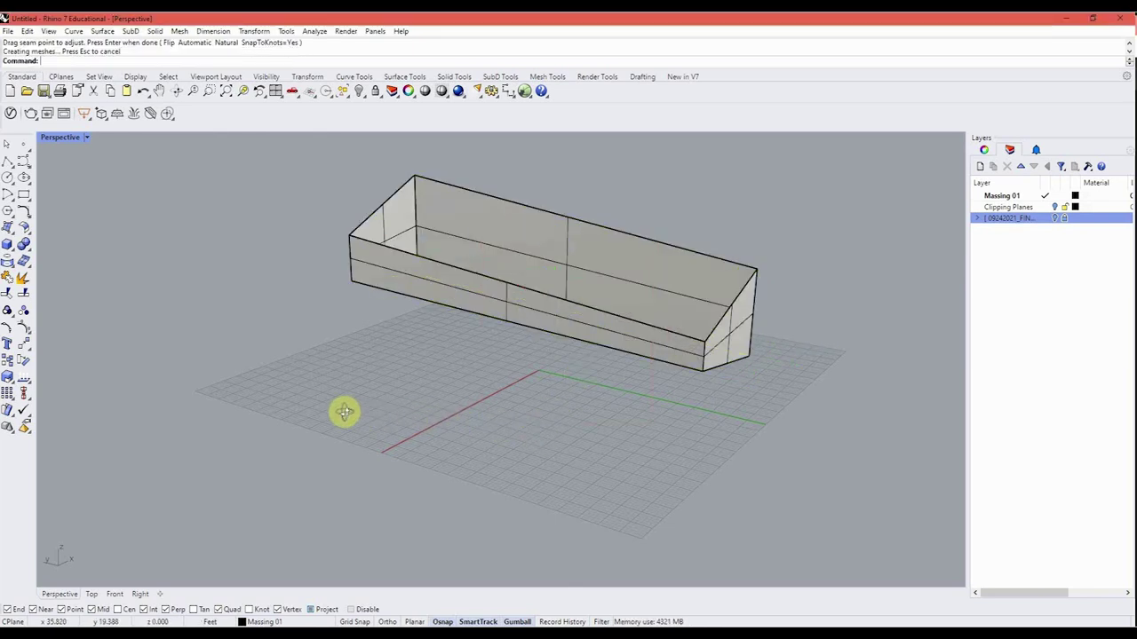
right_drag(373, 412, 669, 418)
right_drag(516, 422, 462, 449)
Step: Try to close the openings of the lofted walls with the Cap command
click(448, 458)
key(Escape)
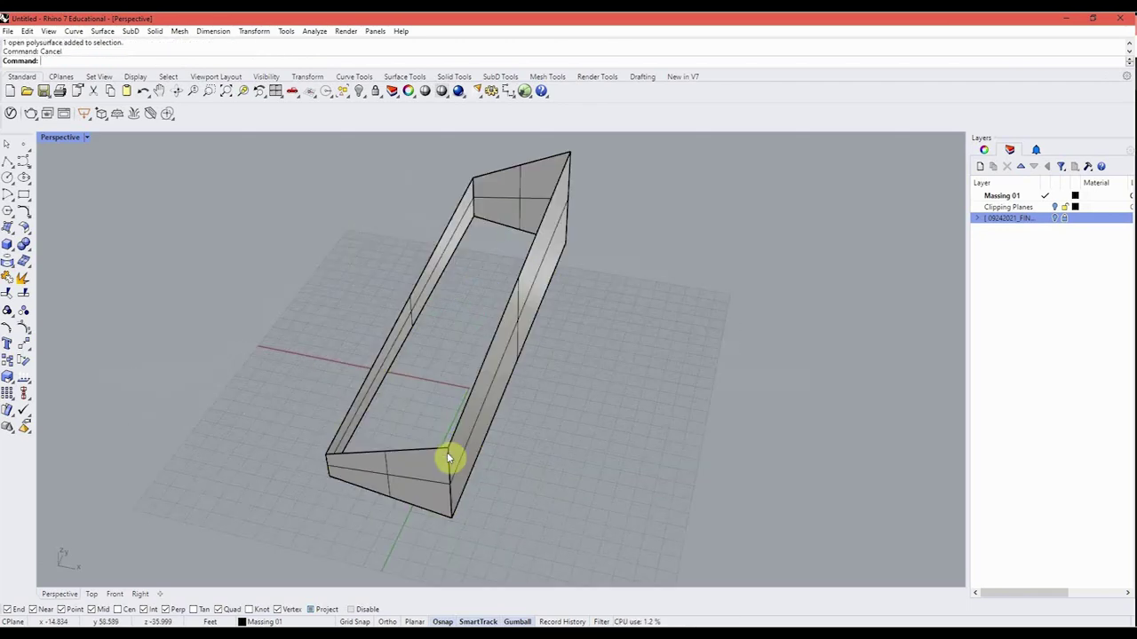
click(448, 457)
key(Return)
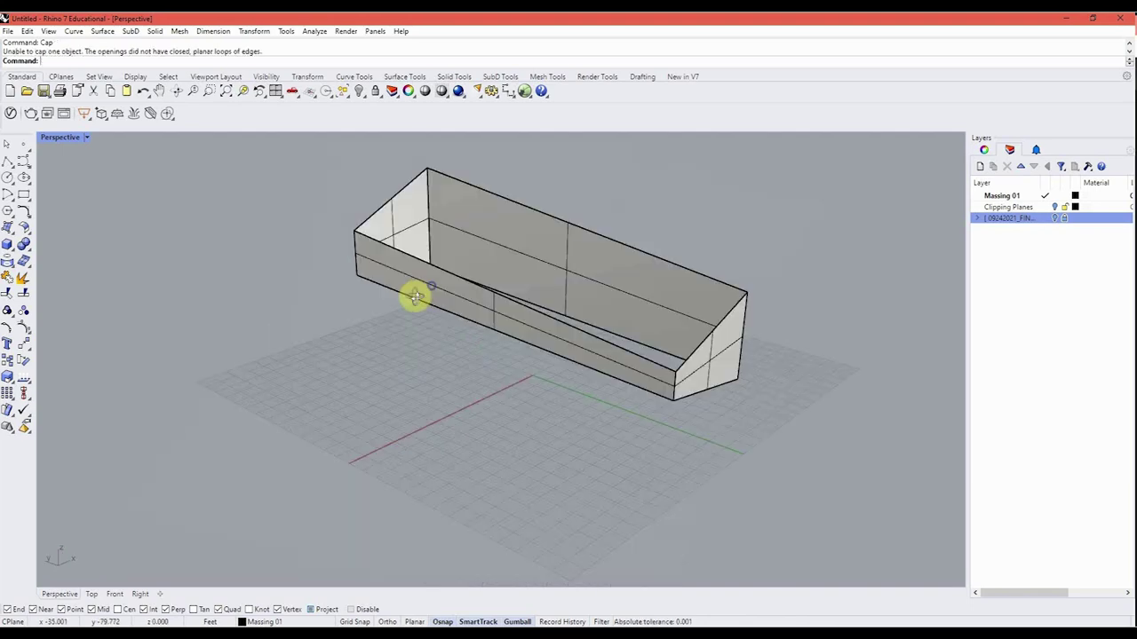
right_drag(414, 297, 382, 320)
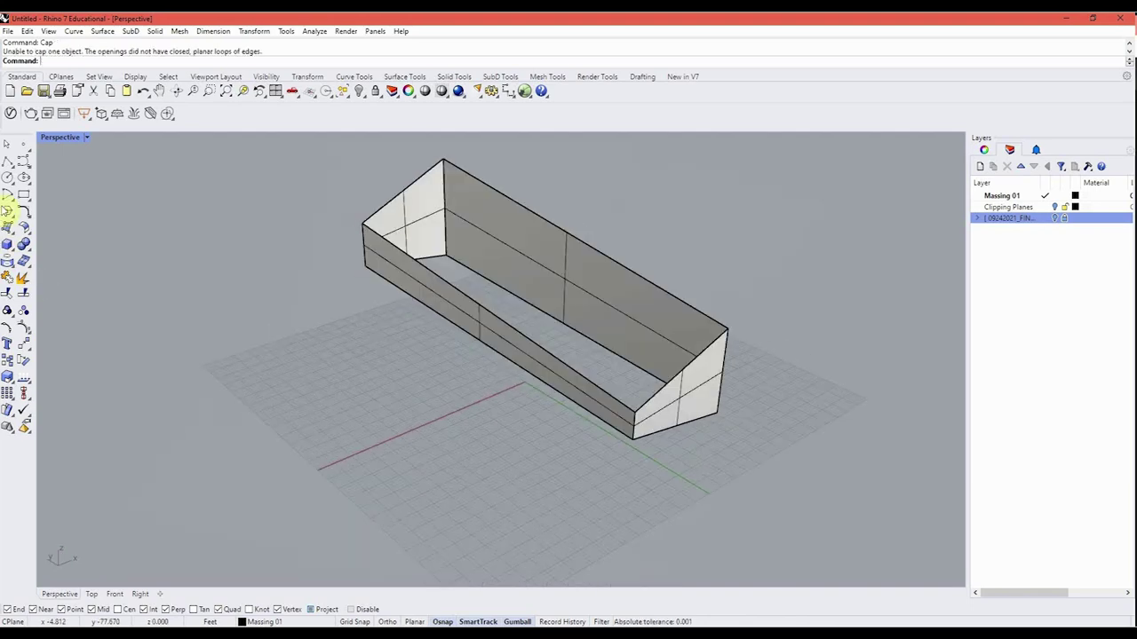
Step: Cover the open top of the lofted form with a surface from its four upper edges using EdgeSrf
click(90, 236)
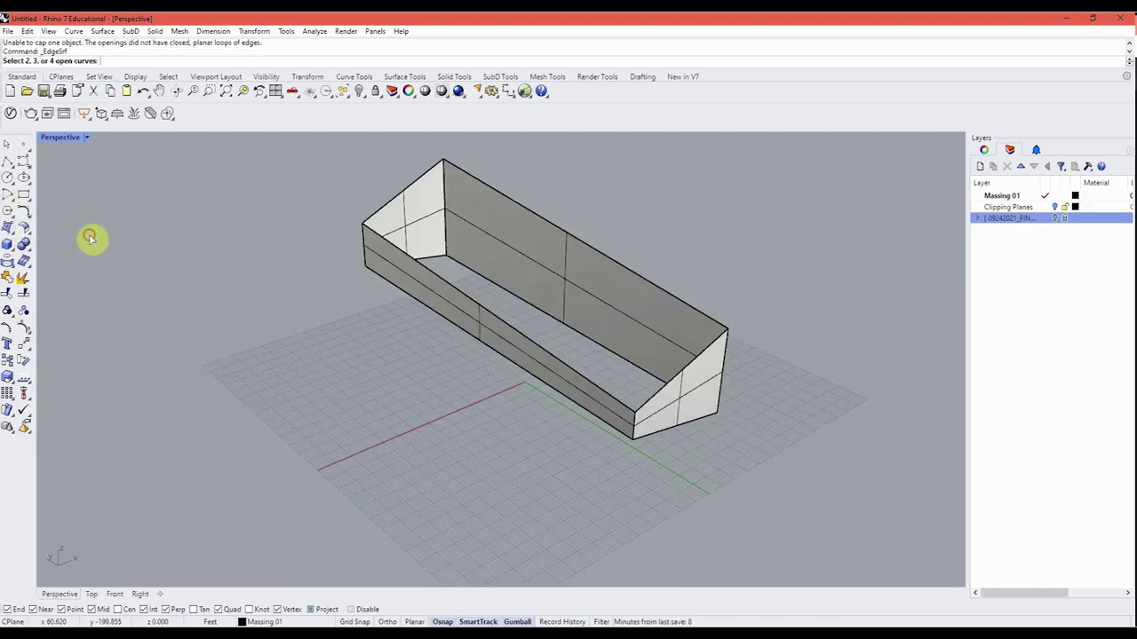
click(397, 249)
click(577, 235)
click(666, 388)
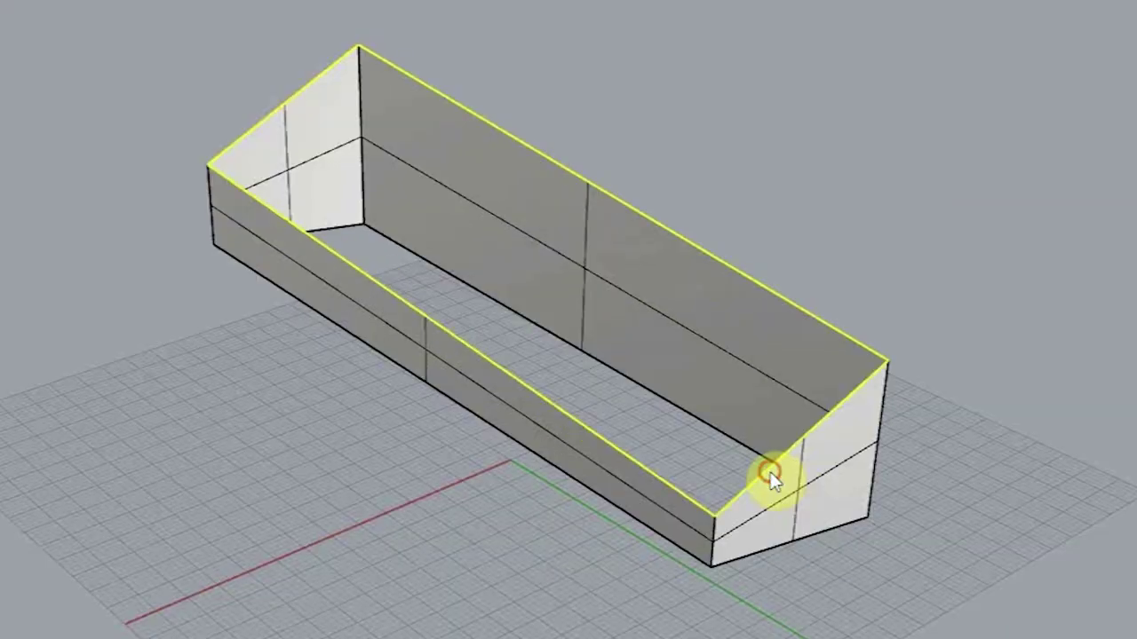
right_drag(702, 417, 663, 349)
right_drag(768, 397, 502, 604)
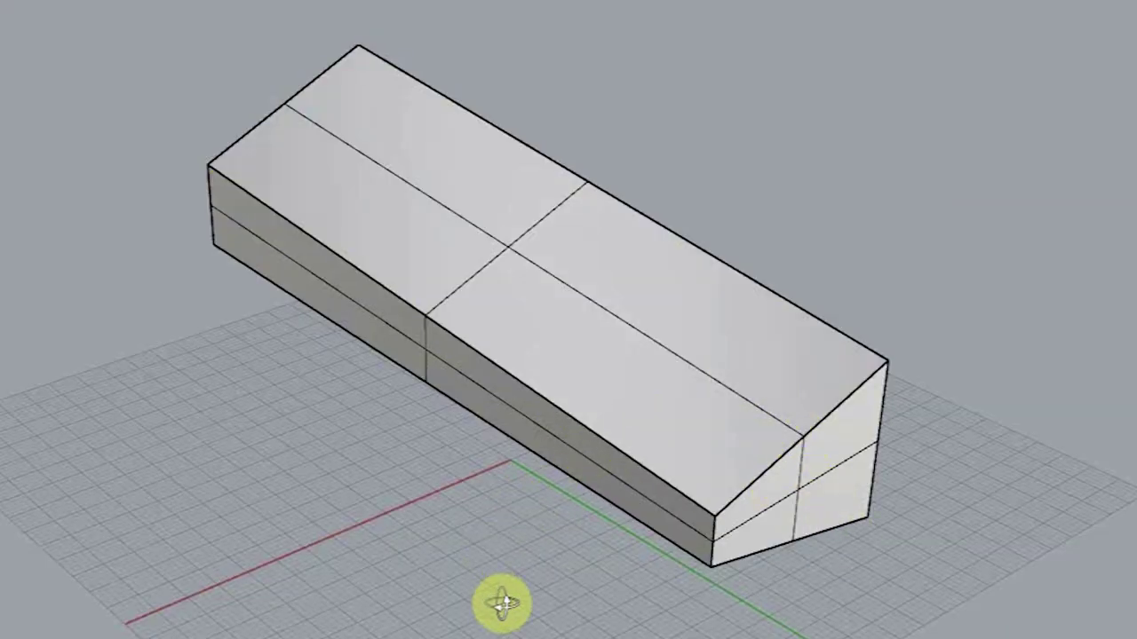
Step: Cover the open underside of the lofted form with a surface from its four lower edges
click(822, 379)
right_drag(822, 380, 761, 460)
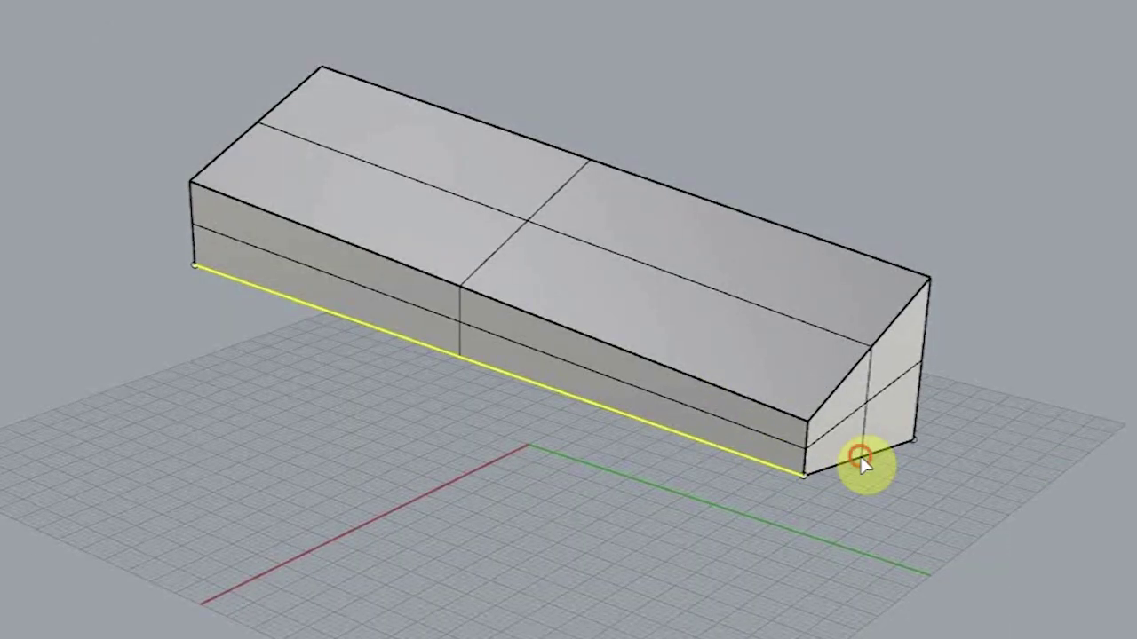
click(860, 459)
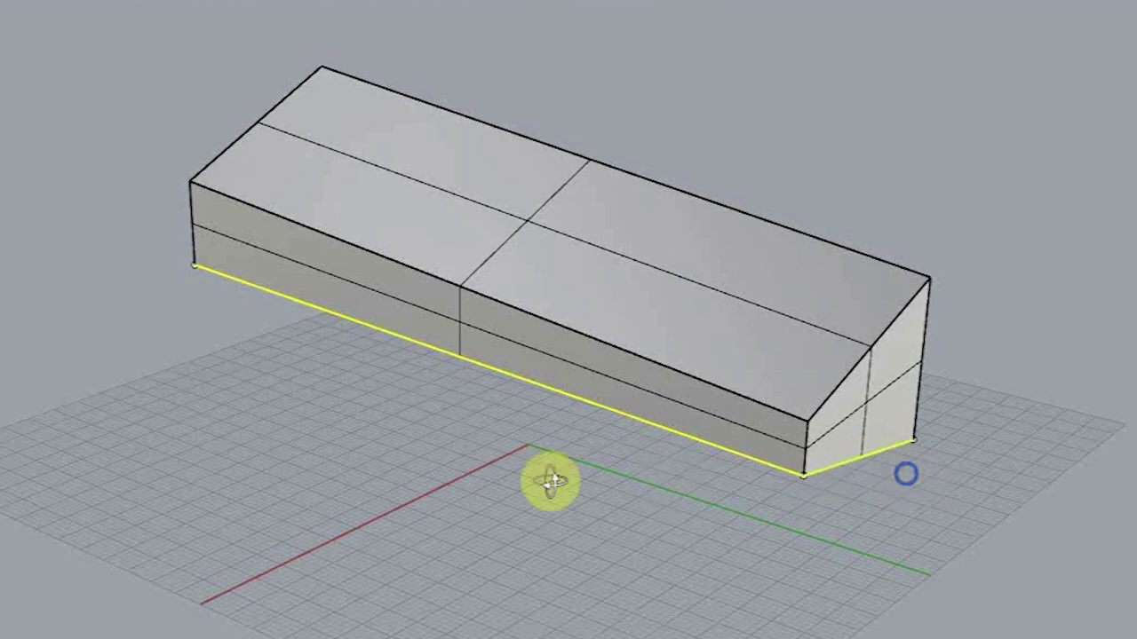
right_drag(550, 482, 252, 401)
click(260, 372)
right_drag(578, 372, 360, 410)
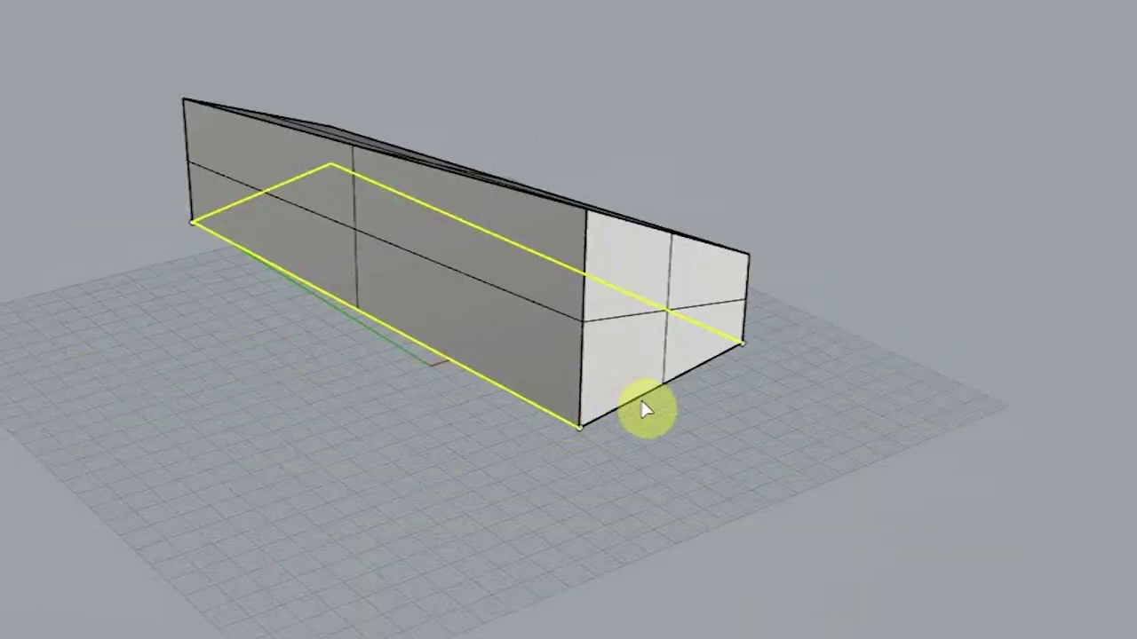
click(641, 400)
right_drag(659, 263, 229, 419)
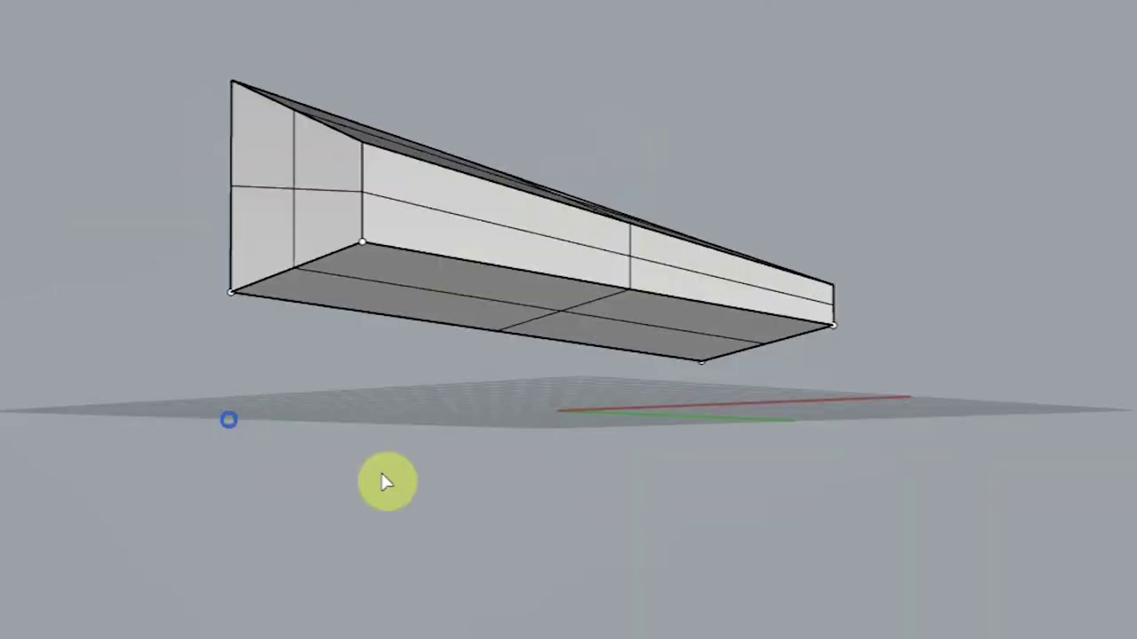
click(566, 553)
click(1085, 114)
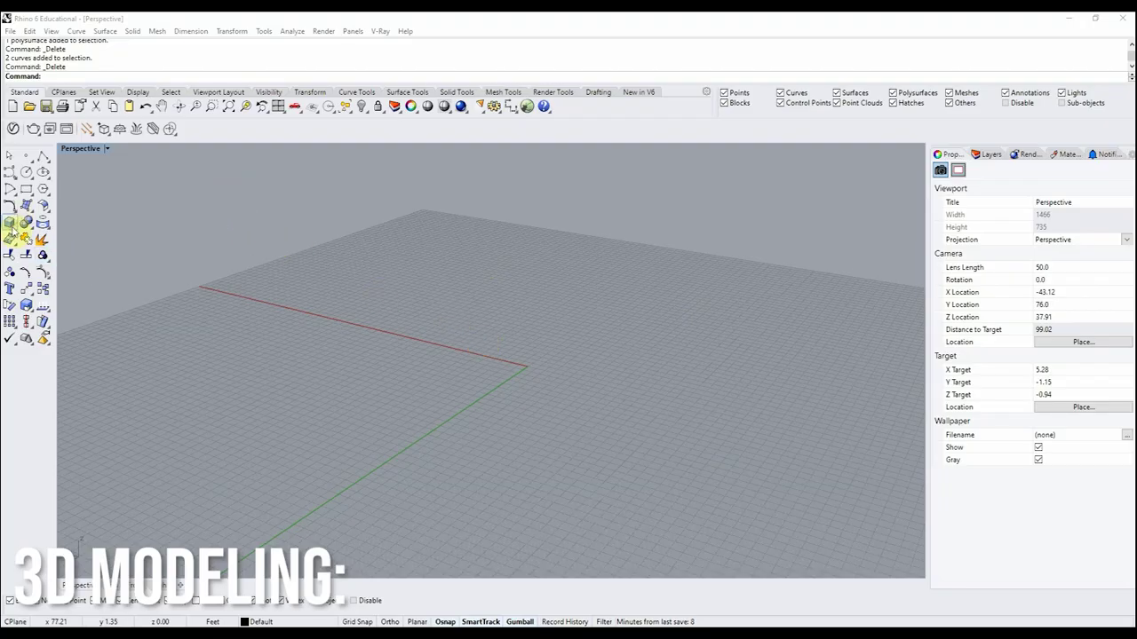
Step: Create a solid cylinder near the origin with a radius of about 6.5 ft and a height of about 8.4 ft
click(13, 226)
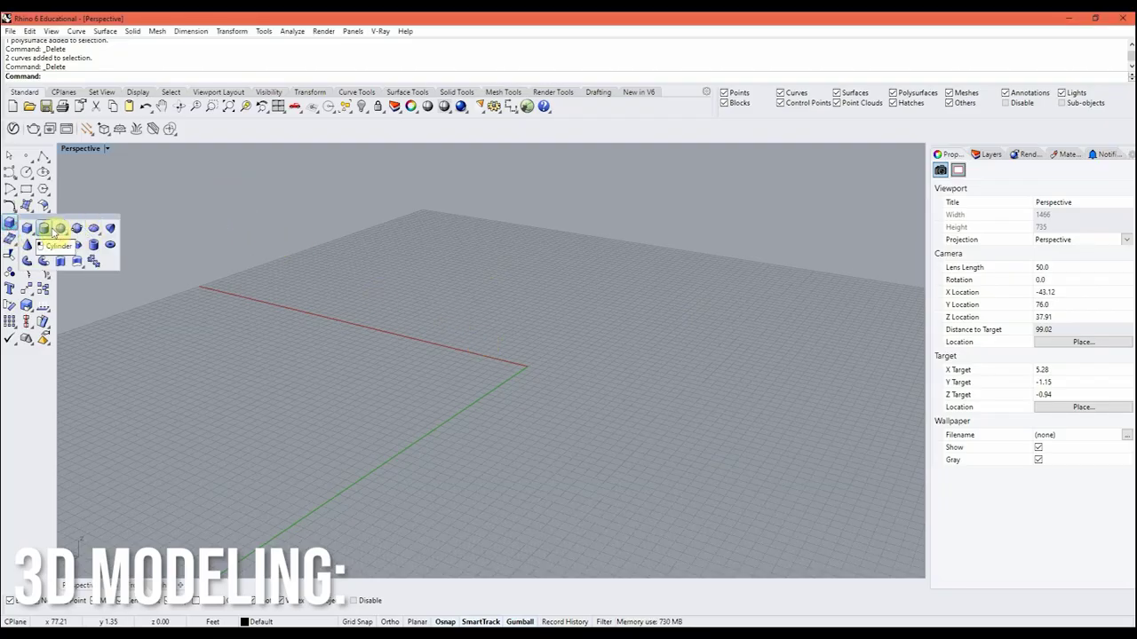
click(55, 230)
click(486, 377)
click(541, 369)
click(544, 300)
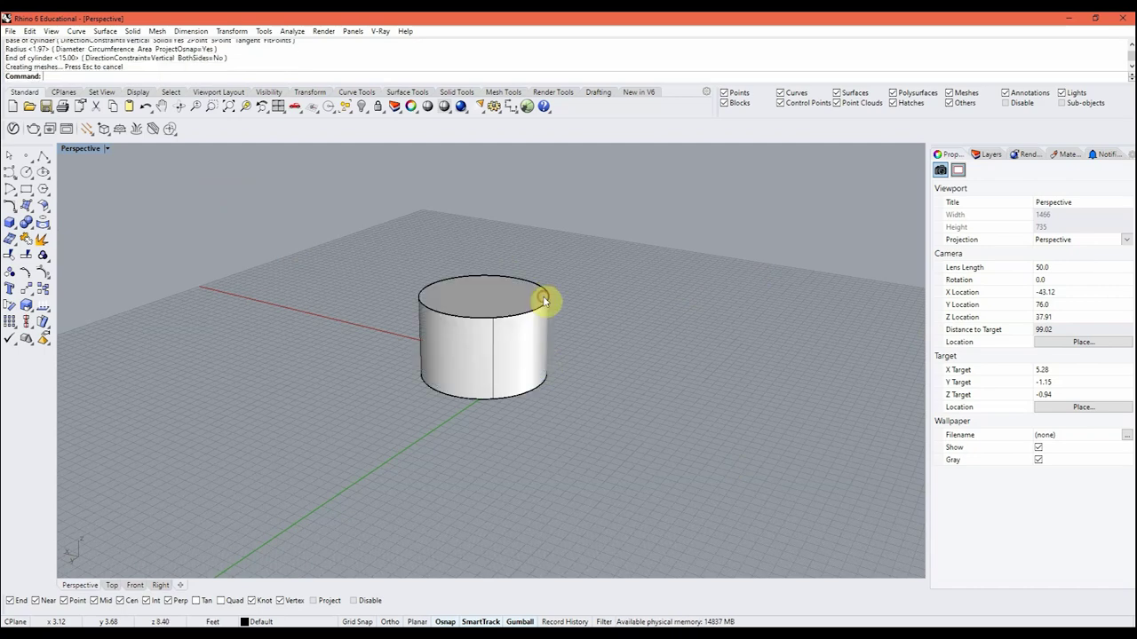
Step: Create a sphere beside the cylinder by picking the start and end of its diameter
click(10, 223)
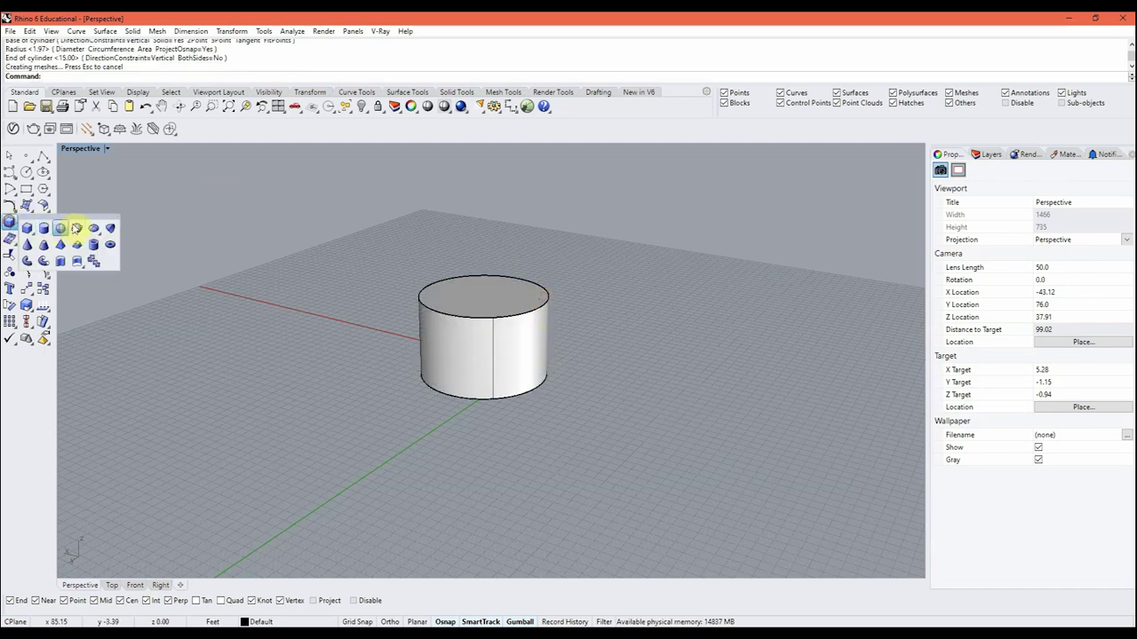
click(78, 223)
click(583, 383)
click(668, 387)
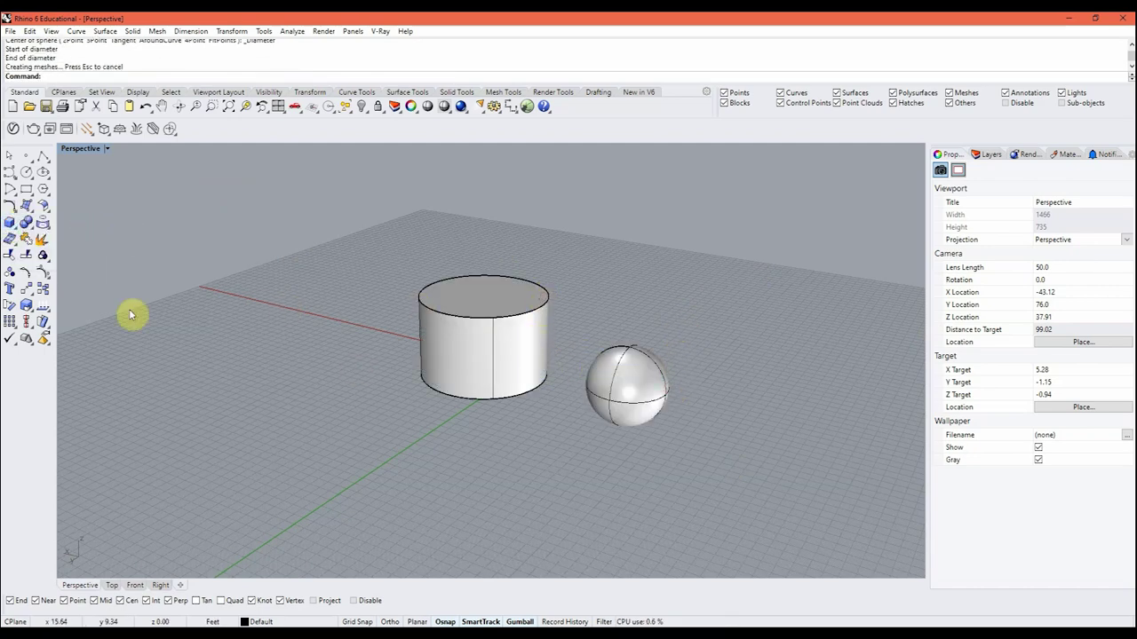
Step: Create a solid cone in front of the cylinder, standing upright on the ground plane
click(9, 224)
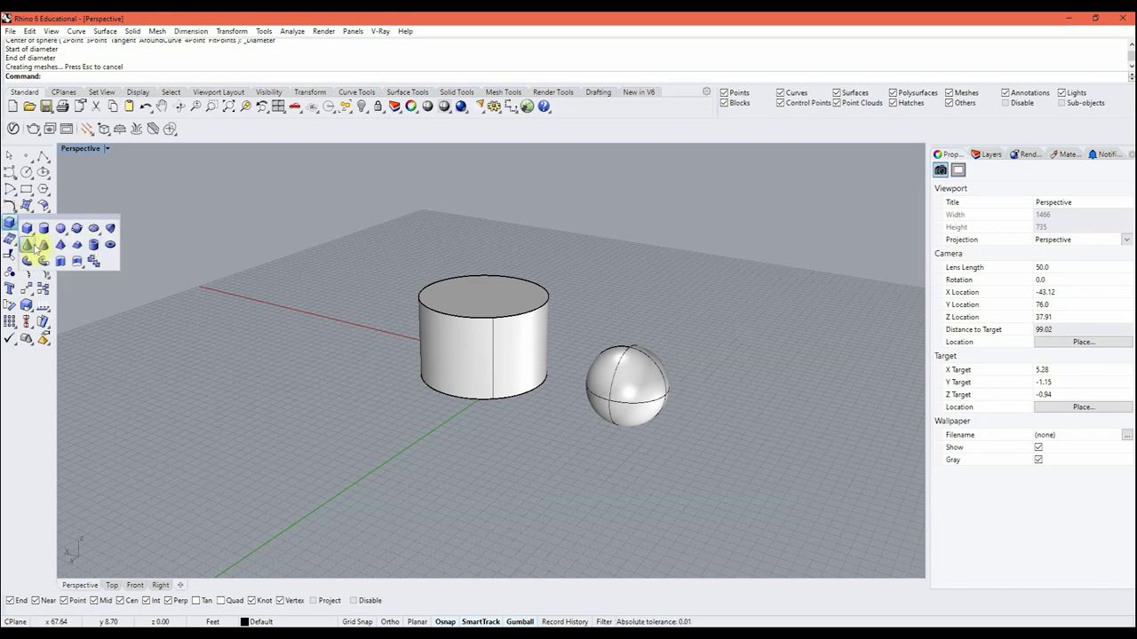
click(32, 248)
click(322, 443)
click(369, 440)
click(344, 344)
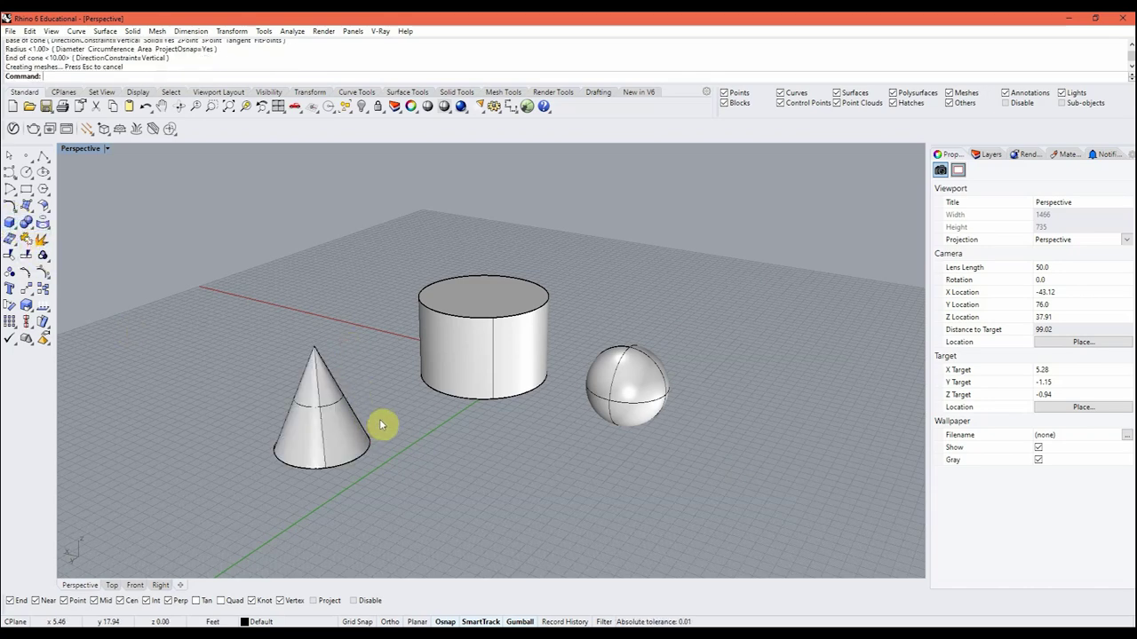
Step: Create a larger cylinder behind the cone with a radius of about 17.5 ft and a height of about 15.3 ft
click(10, 224)
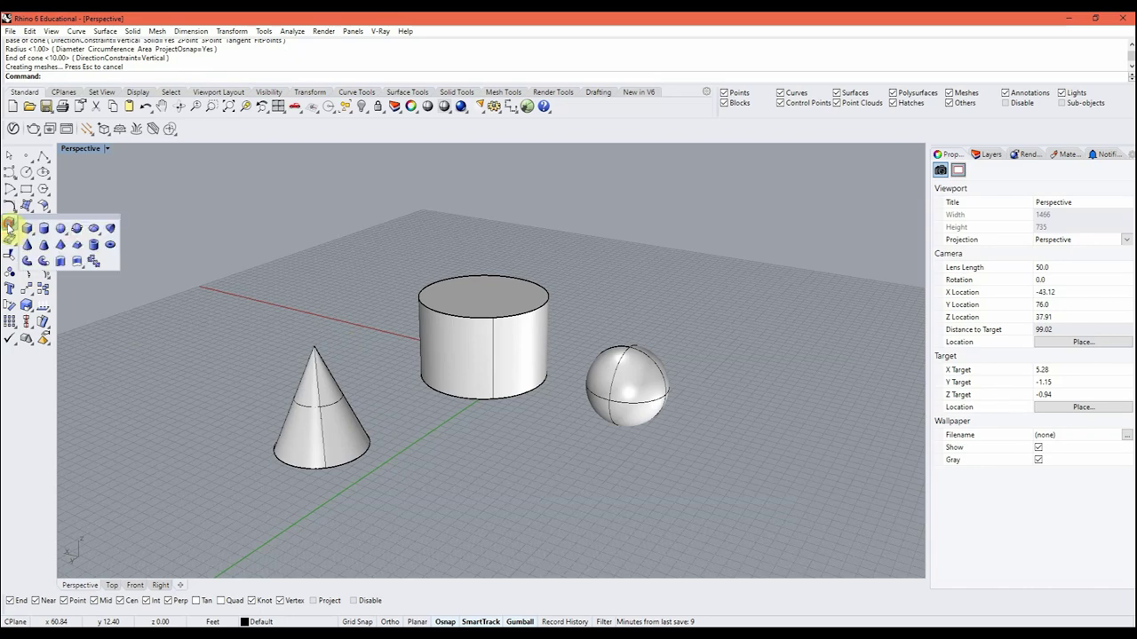
click(52, 231)
click(302, 391)
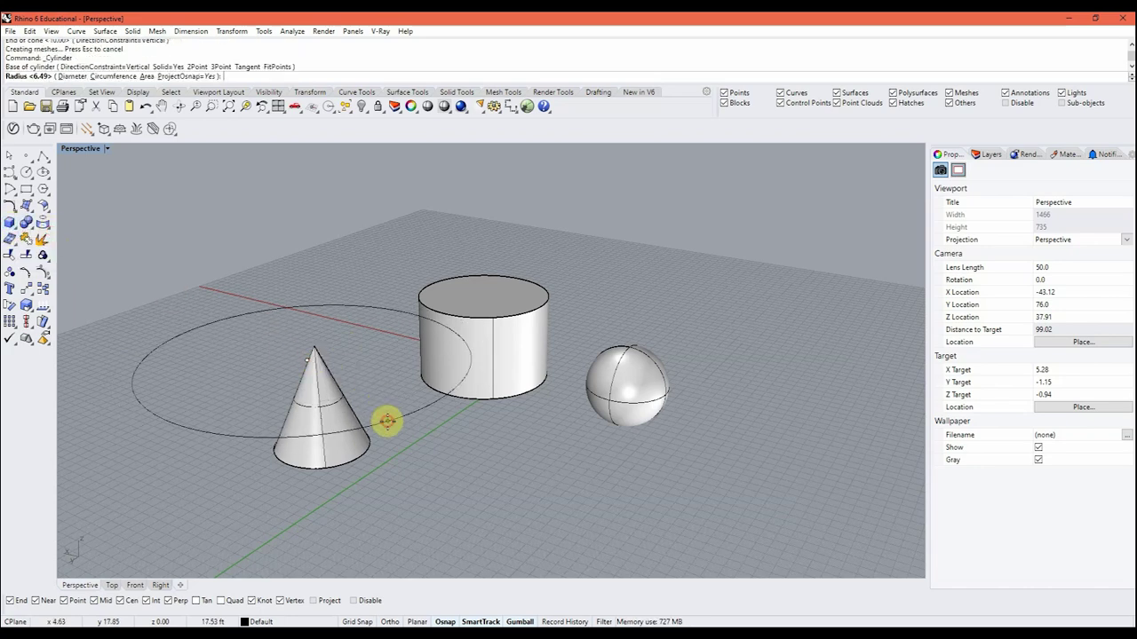
click(385, 421)
click(356, 218)
Step: Create another cylinder with the direction constraint set to AroundCurve, based on the large cylinder's upper circular edge
right_click(356, 218)
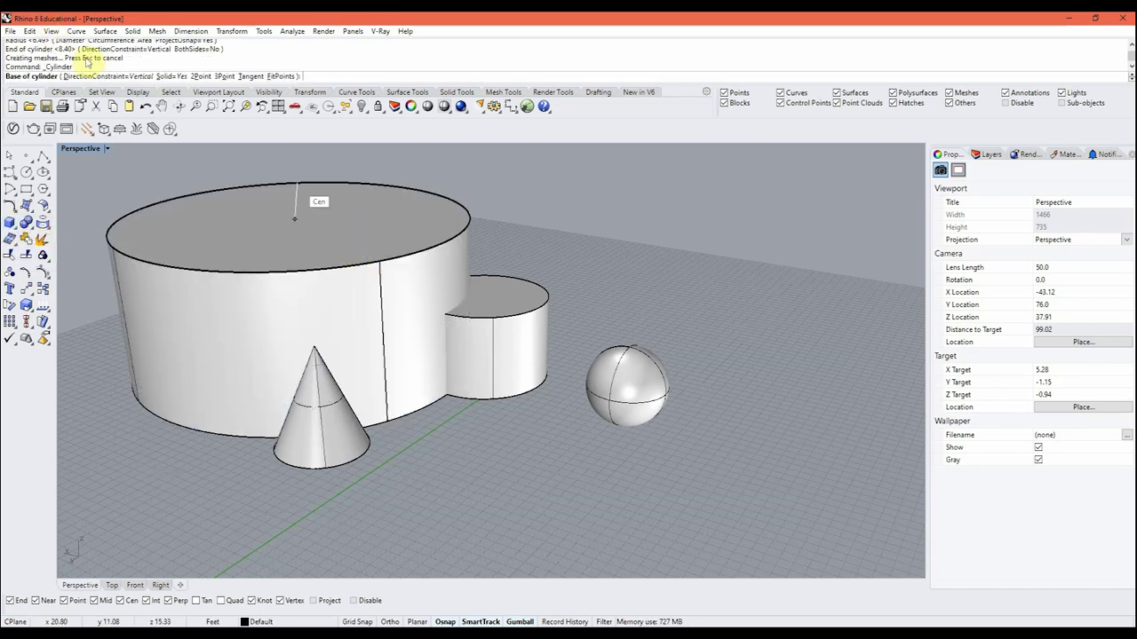
click(129, 76)
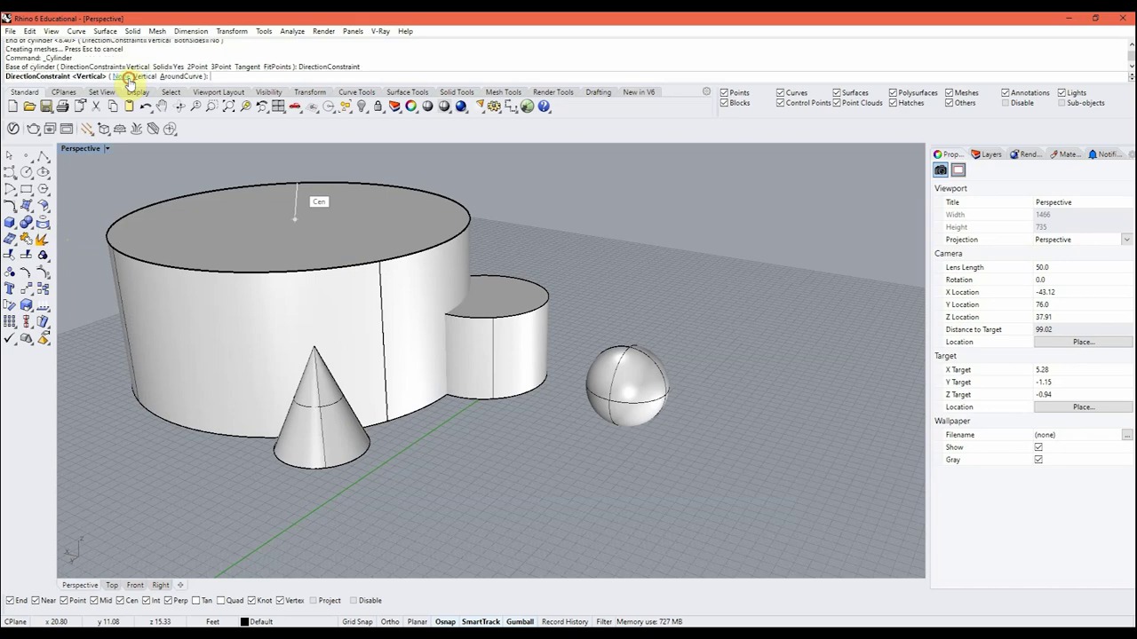
click(177, 77)
click(393, 262)
click(393, 259)
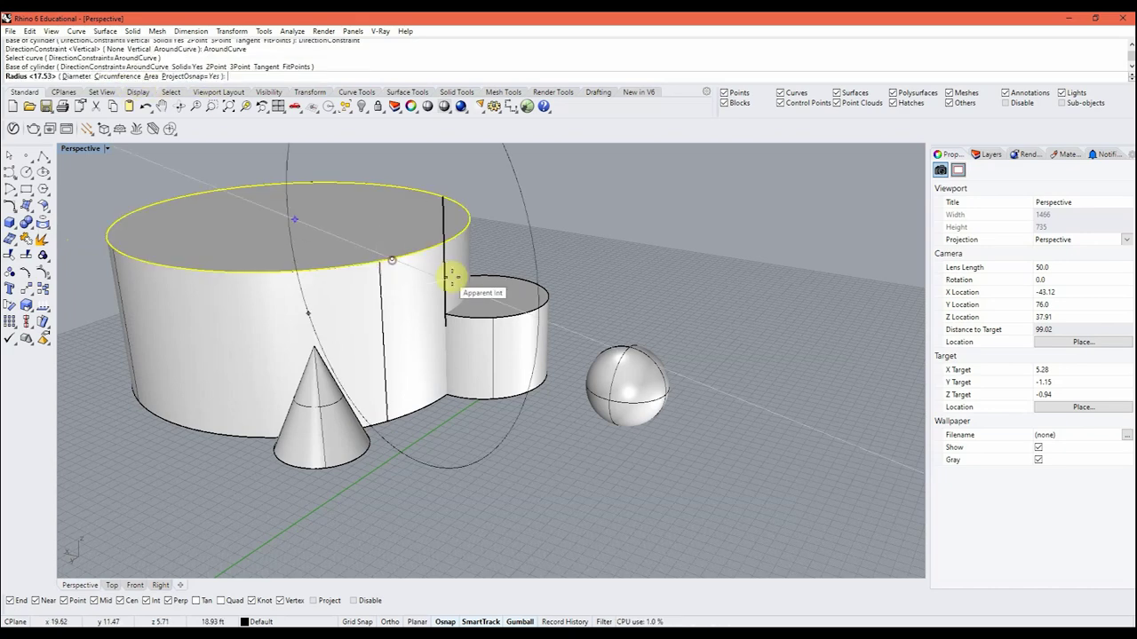
click(447, 271)
click(451, 268)
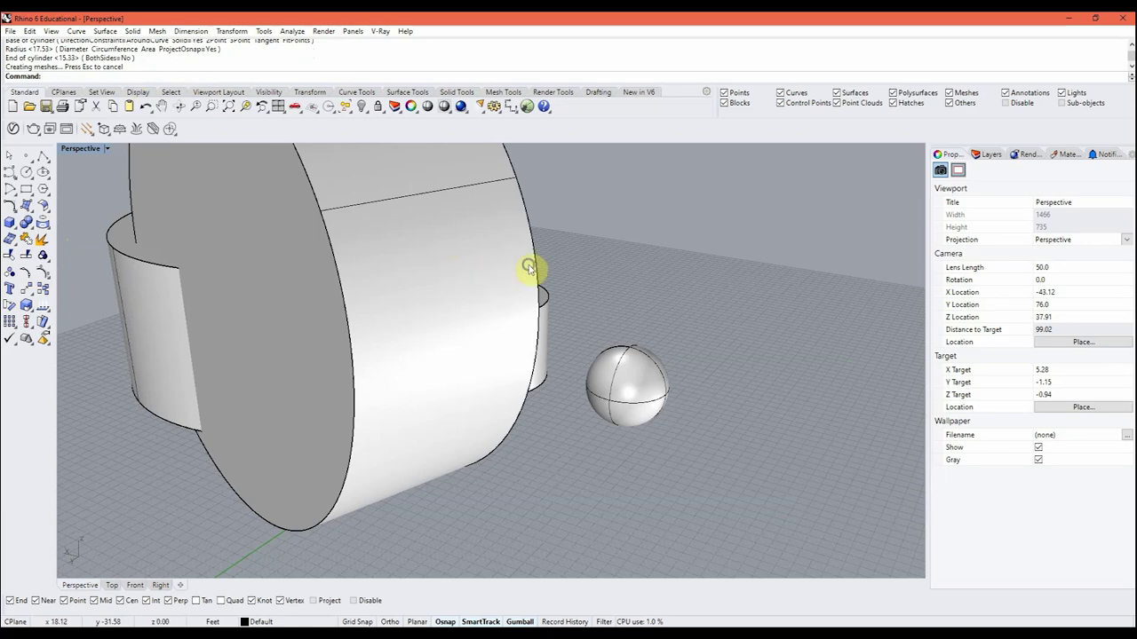
Step: Select and delete all the primitive solids in the scene
mouse_move(529, 268)
right_down()
mouse_move(347, 261)
mouse_move(541, 239)
mouse_move(517, 258)
right_up()
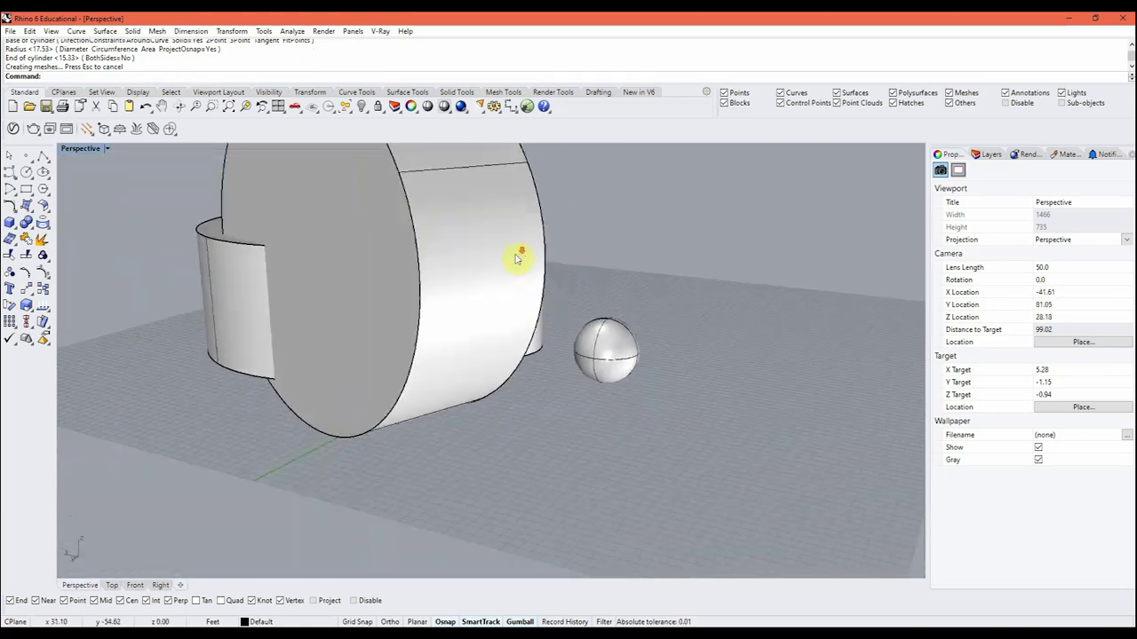
scroll(517, 259, down, 3)
drag(653, 196, 373, 323)
scroll(513, 353, up, 2)
key(Delete)
Step: Create a solid box near the origin from two opposite base corners and a height
right_drag(548, 299, 562, 308)
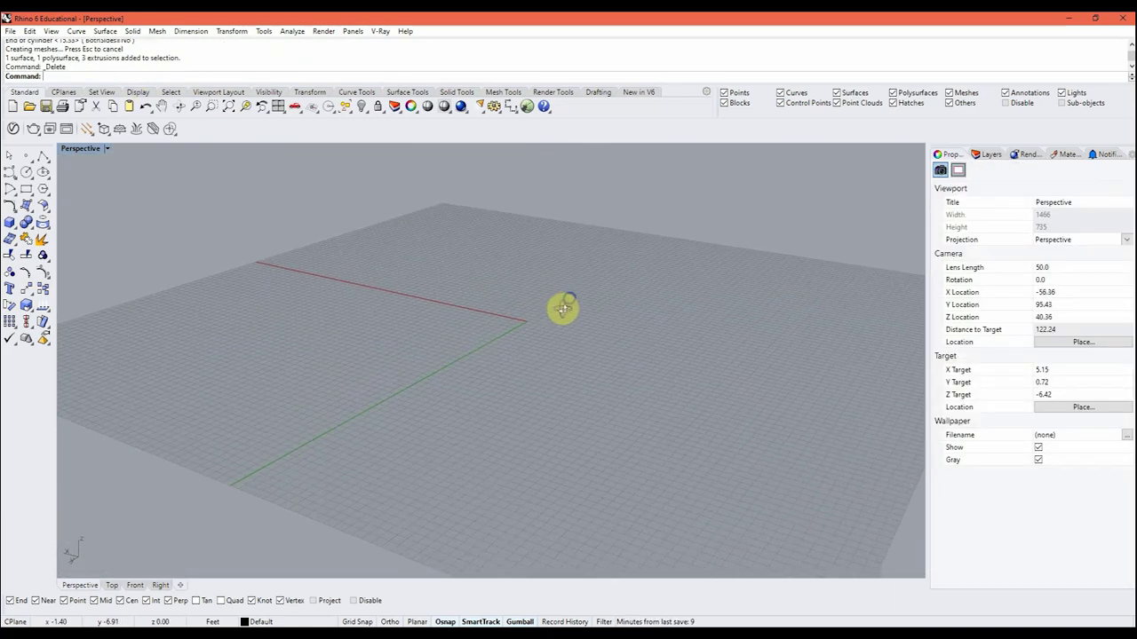
click(11, 223)
click(480, 321)
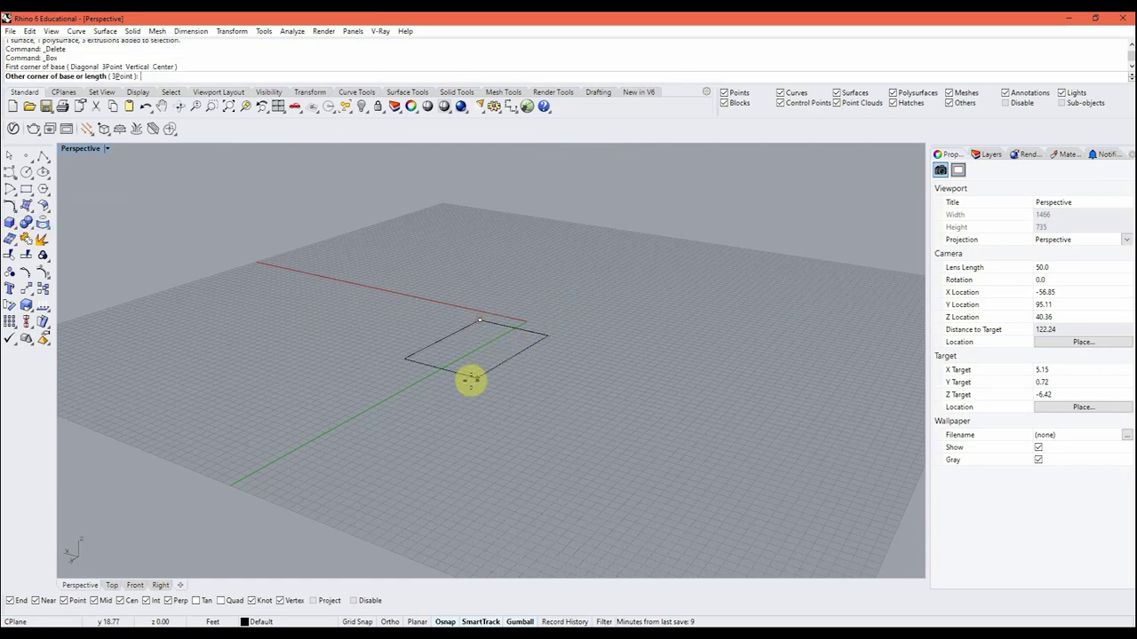
click(515, 369)
click(503, 272)
Step: Create a second box about 9.6 ft high whose base overlaps a corner of the first box
right_drag(581, 305, 482, 324)
right_click(513, 322)
click(527, 346)
click(432, 386)
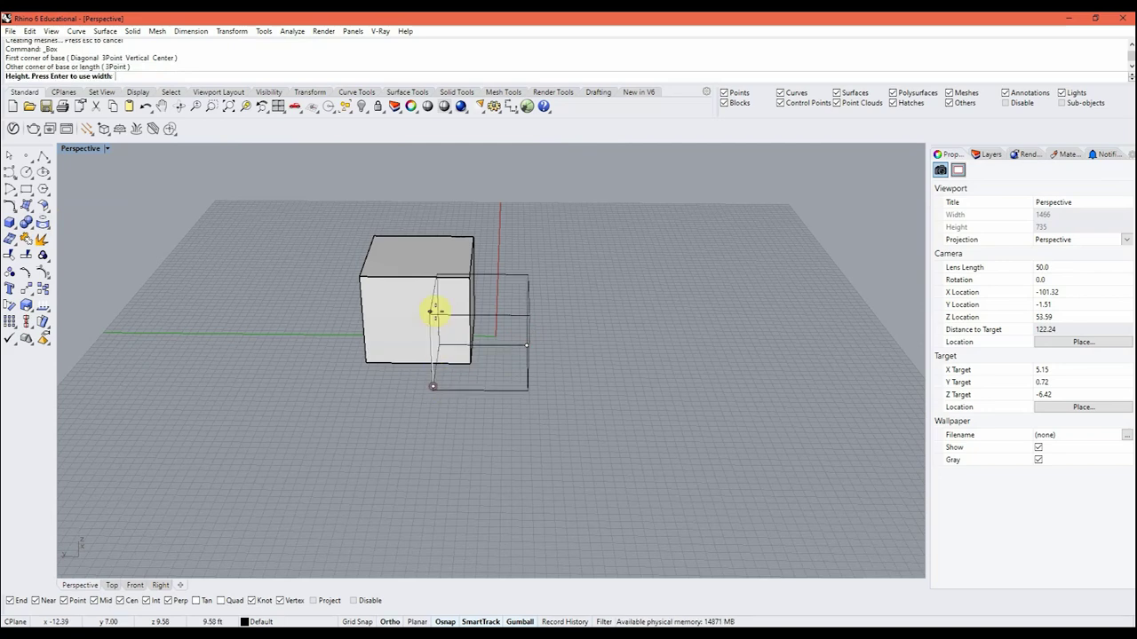
click(434, 311)
Step: Raise the second box vertically so that it still partly overlaps the first box
scroll(559, 307, up, 5)
click(555, 304)
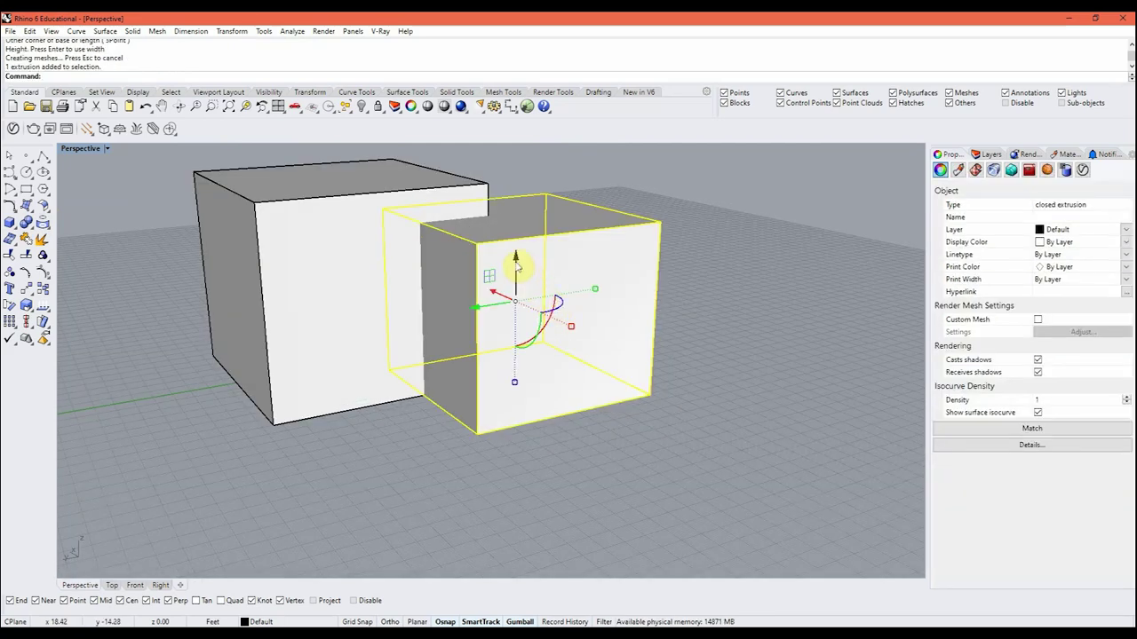
drag(517, 266, 508, 175)
click(578, 423)
Step: Select both overlapping boxes and merge them into one solid with the BooleanUnion command
right_drag(492, 391, 536, 471)
click(369, 413)
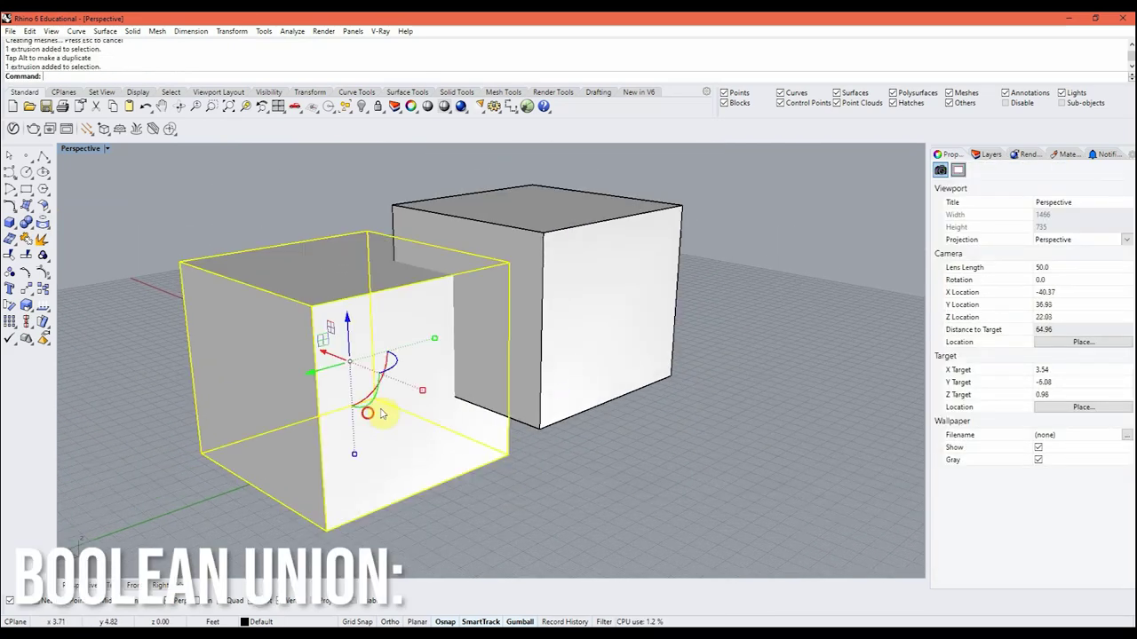
click(564, 332)
click(370, 408)
click(518, 462)
click(539, 378)
shift+click(351, 440)
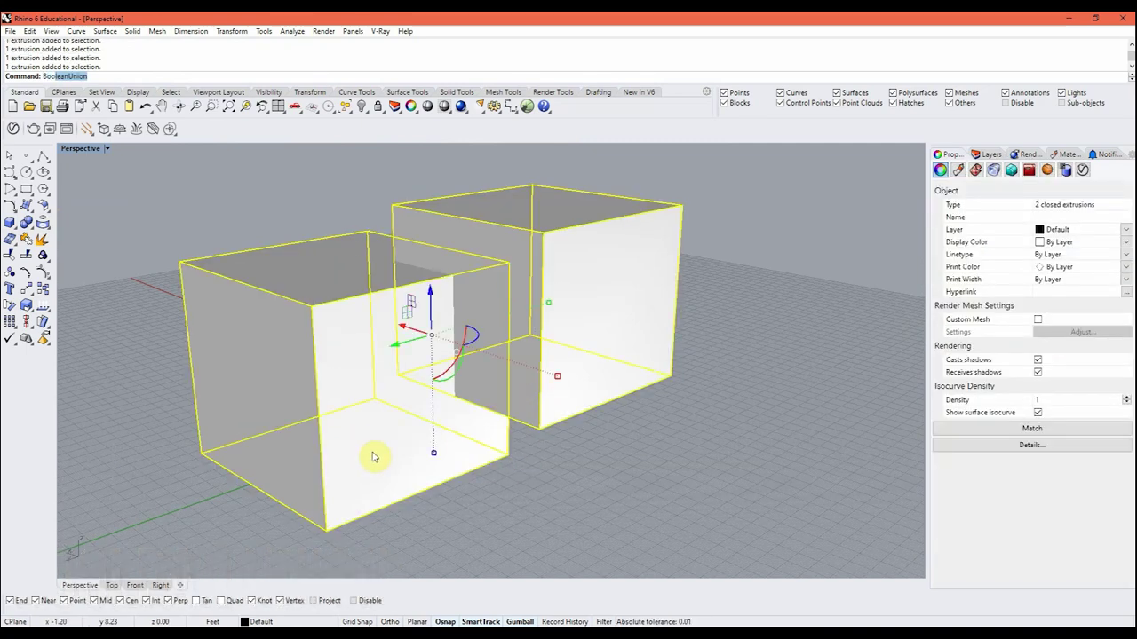
key(Return)
right_drag(588, 494, 488, 385)
Step: Duplicate the merged solid along the green axis, placing the copy clear of the original
click(347, 322)
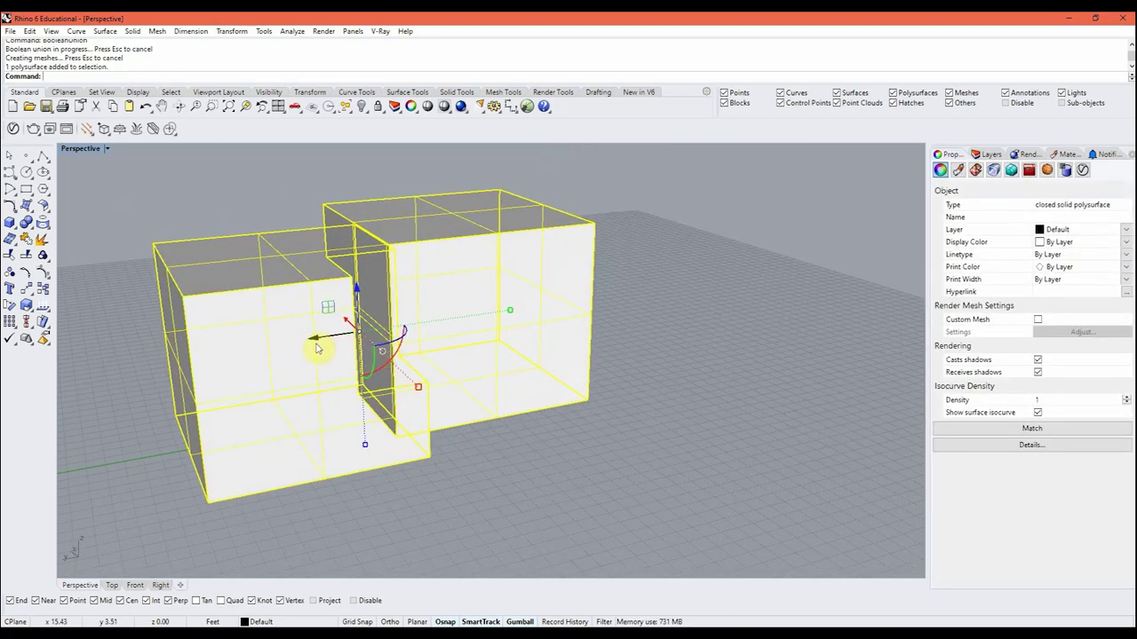
alt+drag(313, 340, 698, 300)
click(655, 482)
right_drag(645, 476, 609, 457)
Step: Stack the copied polysurface on top of the original merged solid with the Move command
click(628, 339)
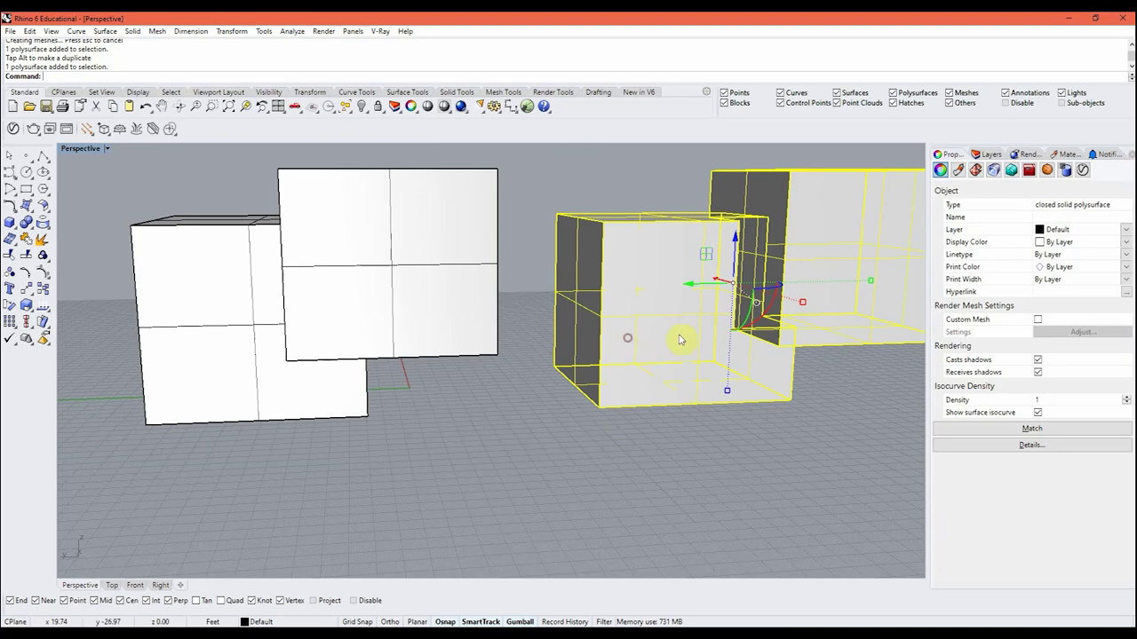
right_drag(640, 356, 556, 373)
text(move)
key(Return)
click(337, 521)
click(347, 266)
right_drag(347, 266, 534, 309)
click(534, 309)
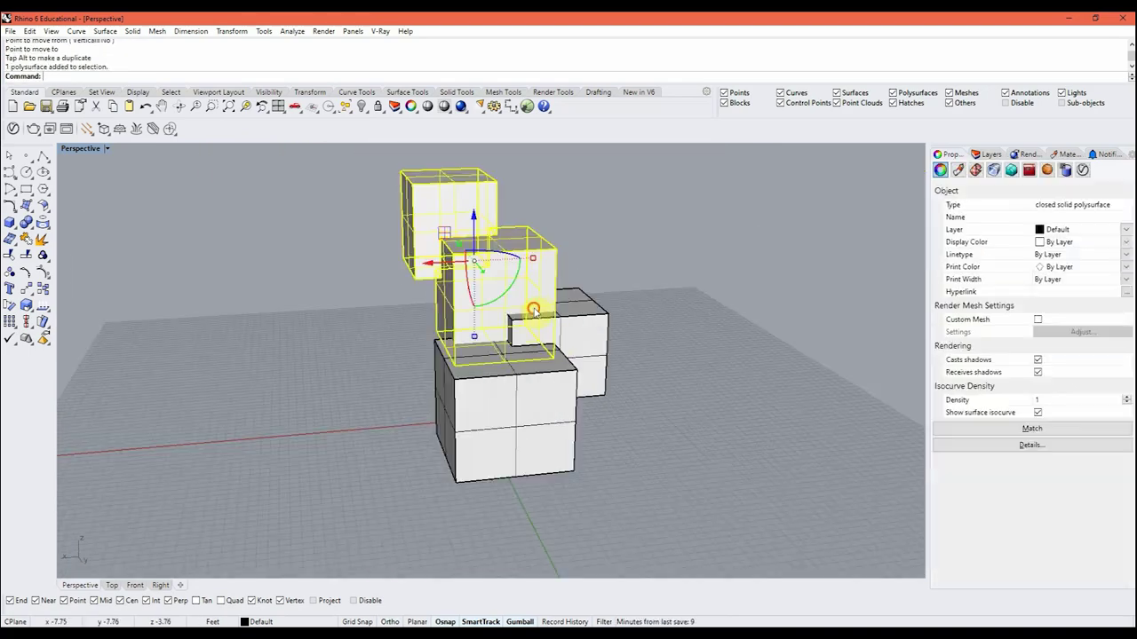
click(589, 467)
right_drag(589, 467, 484, 408)
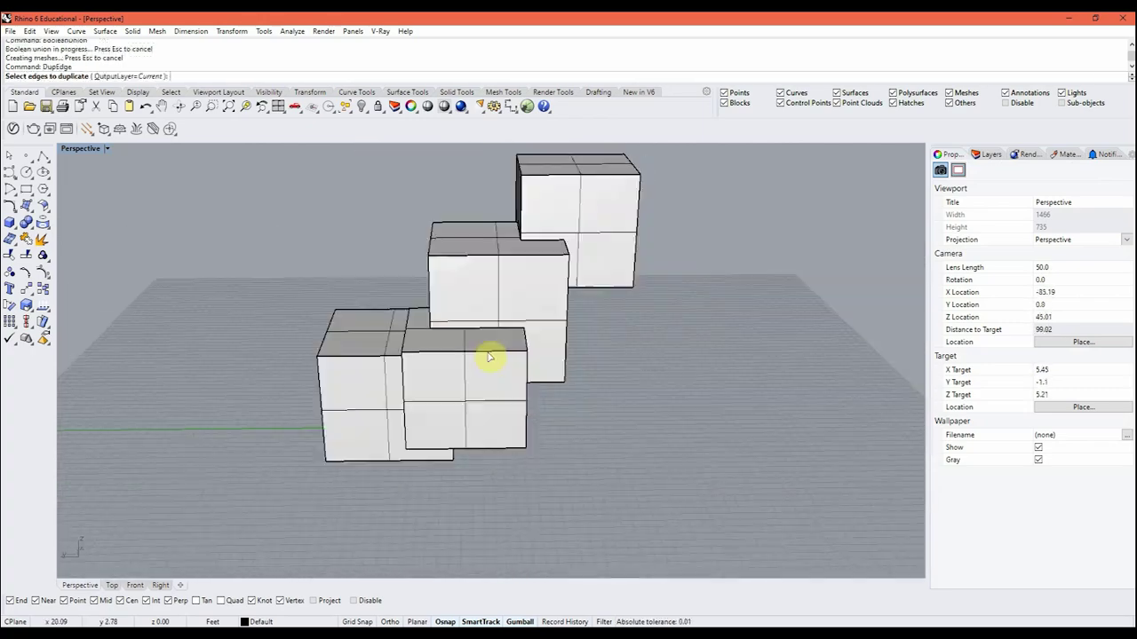
Step: Duplicate all edges of the stacked polysurfaces as separate curves with the DupEdge command
right_drag(489, 364, 610, 231)
drag(176, 564, 176, 565)
key(Return)
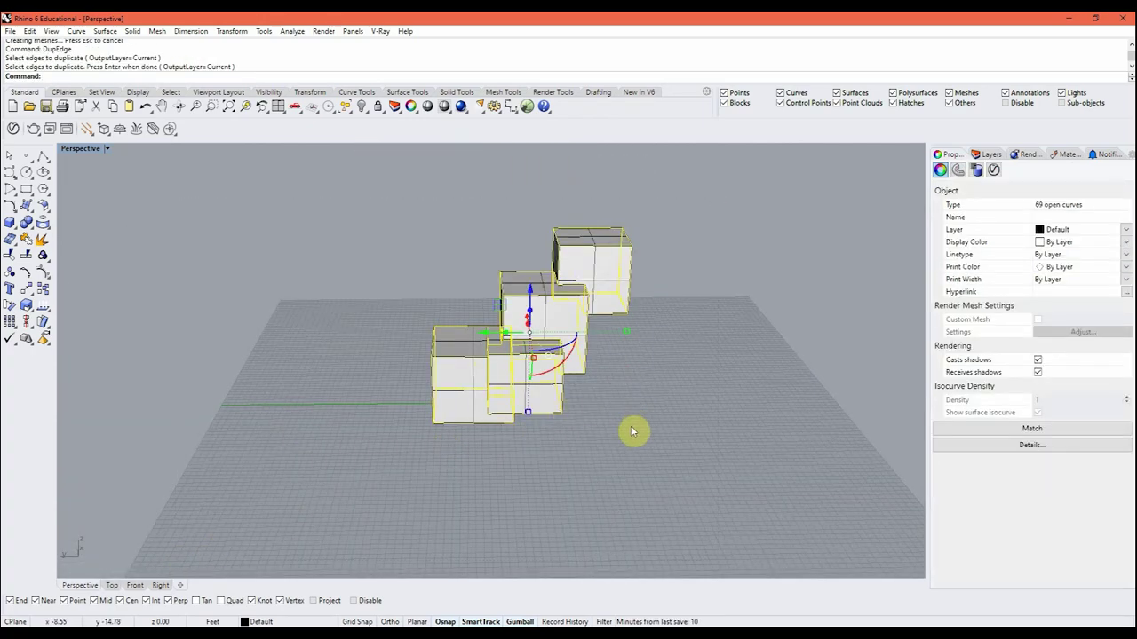
Step: Delete the solid polysurfaces while keeping the duplicated edge curves
scroll(632, 430, up, 5)
click(639, 396)
click(543, 257)
key(Delete)
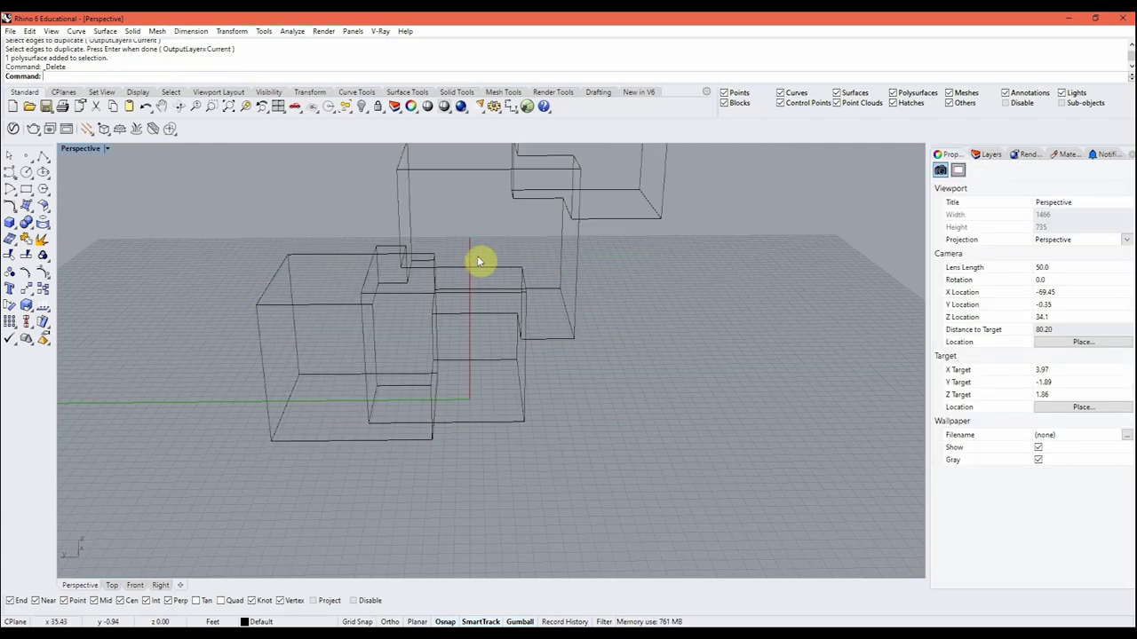
right_drag(480, 261, 755, 384)
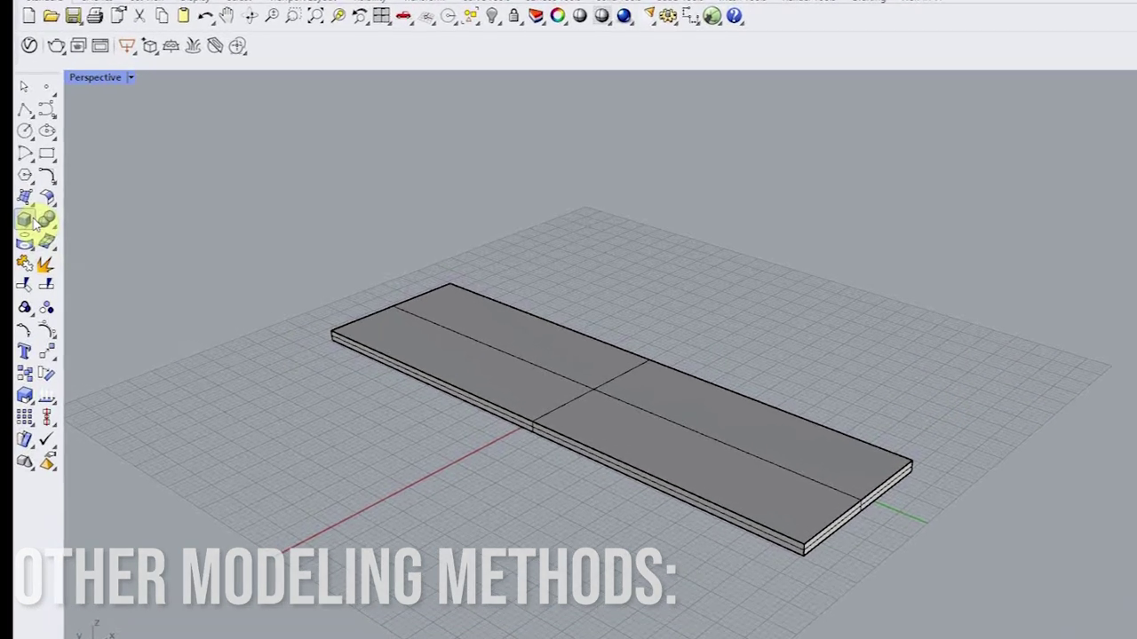
Step: Create a 120 ft high box on the Overall Mass layer, snapping its footprint to opposite corners of the rectangular base slab
click(16, 245)
click(491, 279)
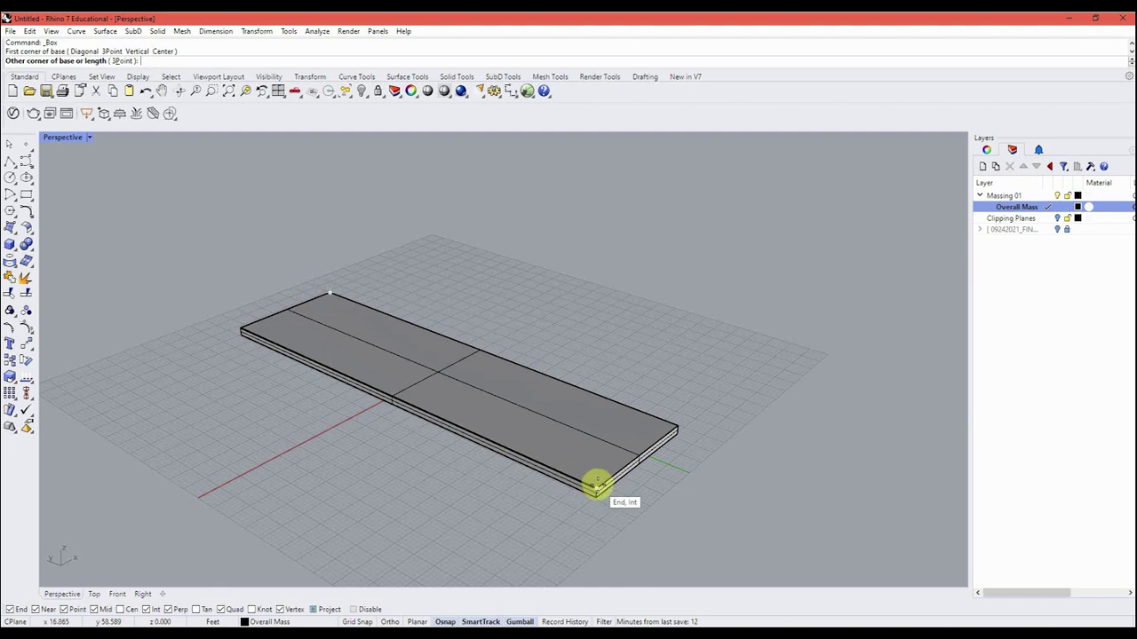
click(597, 484)
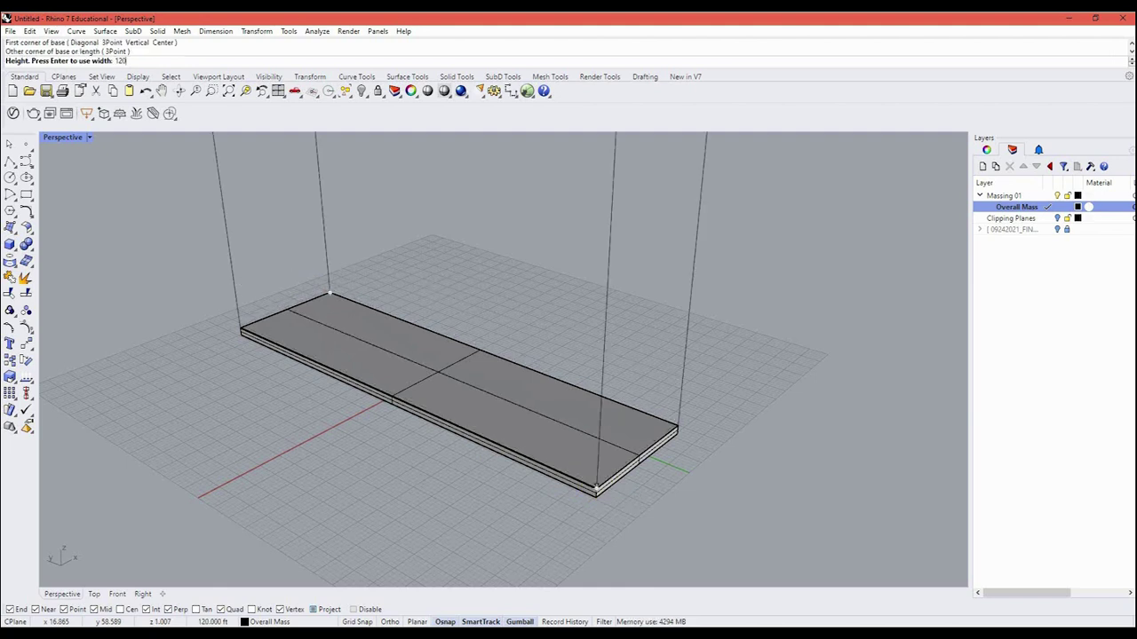
click(597, 484)
scroll(611, 494, down, 5)
scroll(577, 483, down, 2)
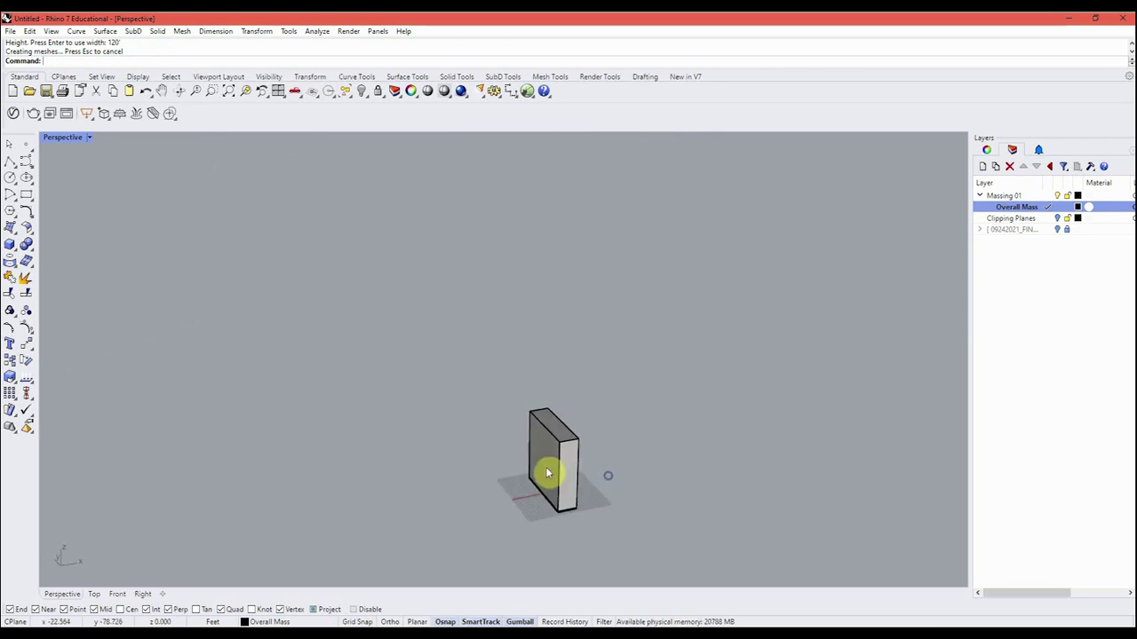
scroll(545, 470, up, 5)
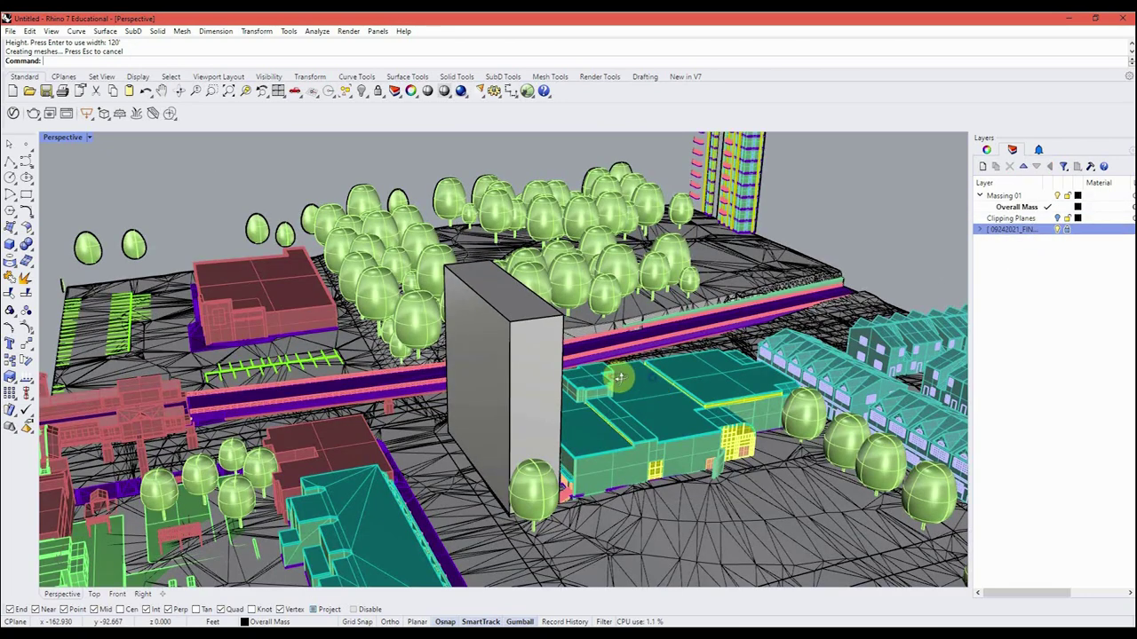
Step: Compare the massing box with its surroundings by switching the 09242021 site context layer off and on
mouse_move(619, 378)
right_down()
mouse_move(588, 383)
mouse_move(643, 385)
mouse_move(648, 400)
right_up()
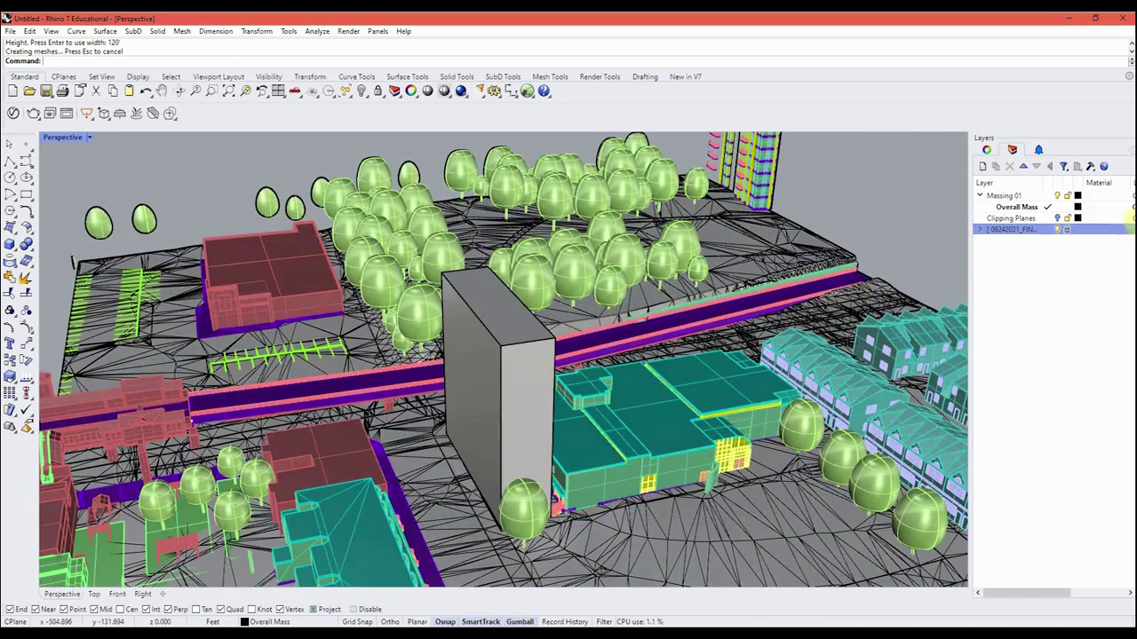
click(1057, 230)
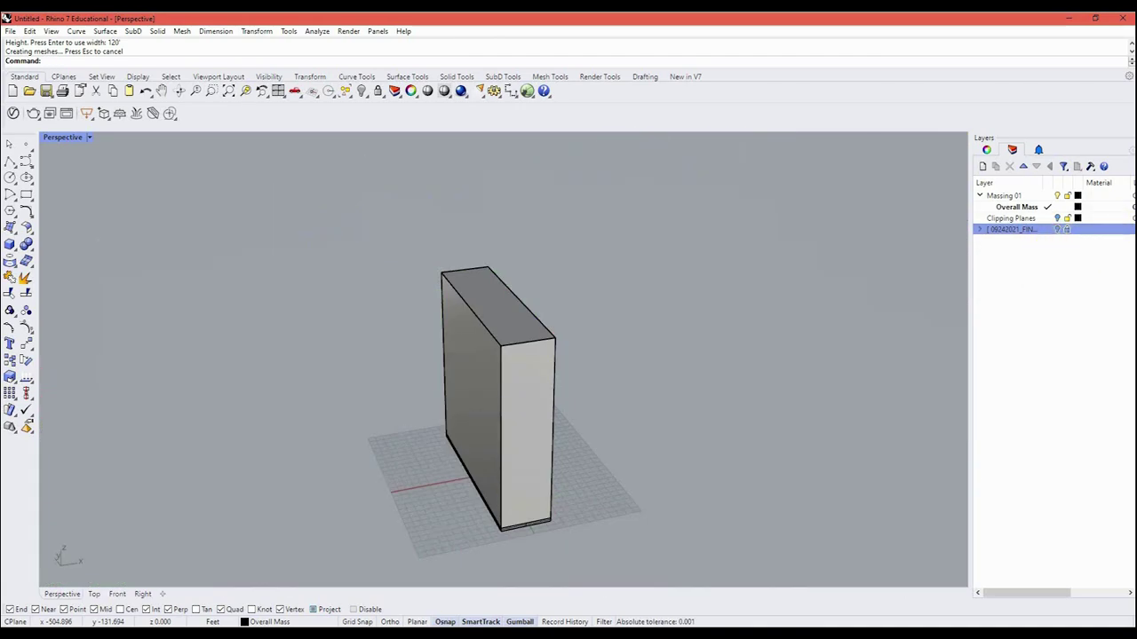
click(1057, 229)
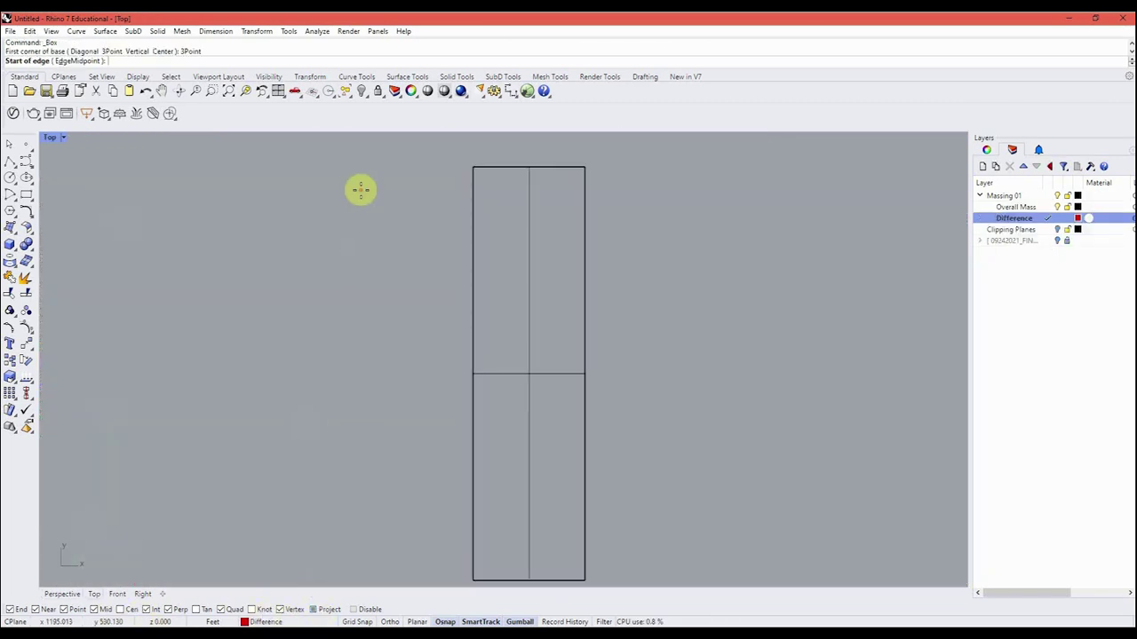
Step: Create a 3Point box on the Difference layer beside the overall mass, defining its base in plan and its height in perspective
right_drag(361, 191, 346, 307)
click(302, 246)
key(F8)
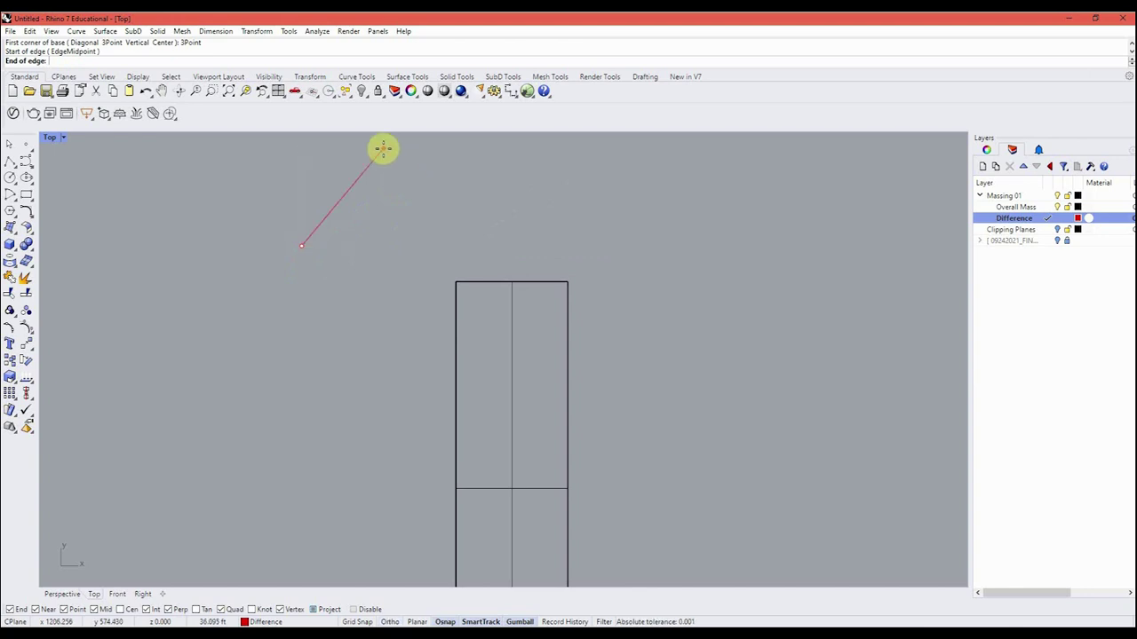
shift+click(380, 253)
right_drag(370, 500, 405, 340)
click(398, 336)
right_drag(430, 268, 401, 407)
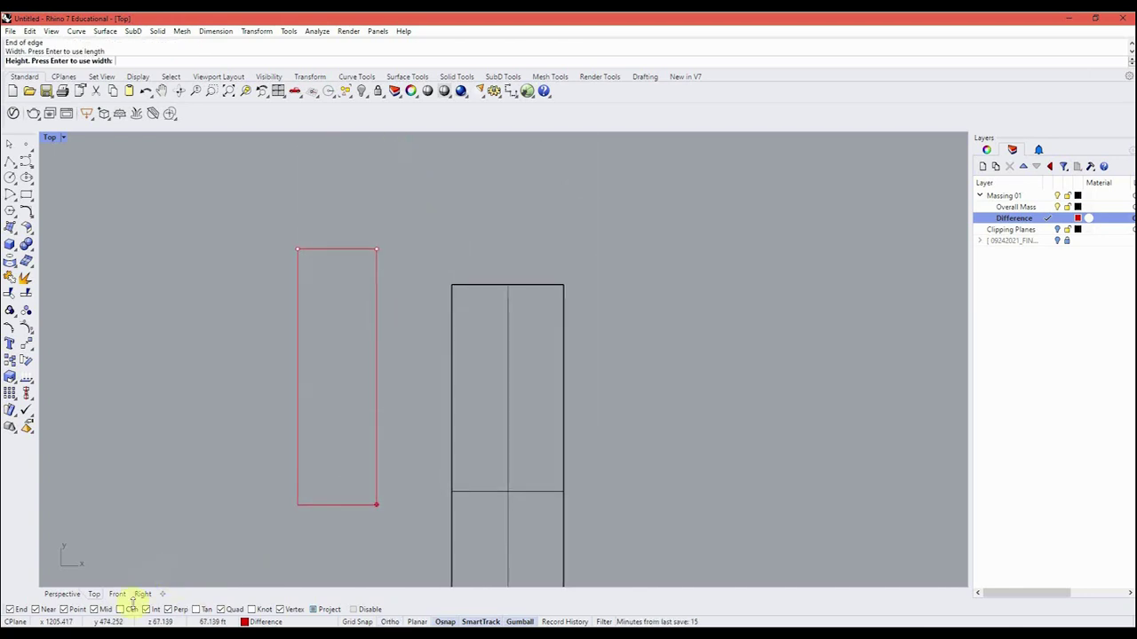
click(67, 595)
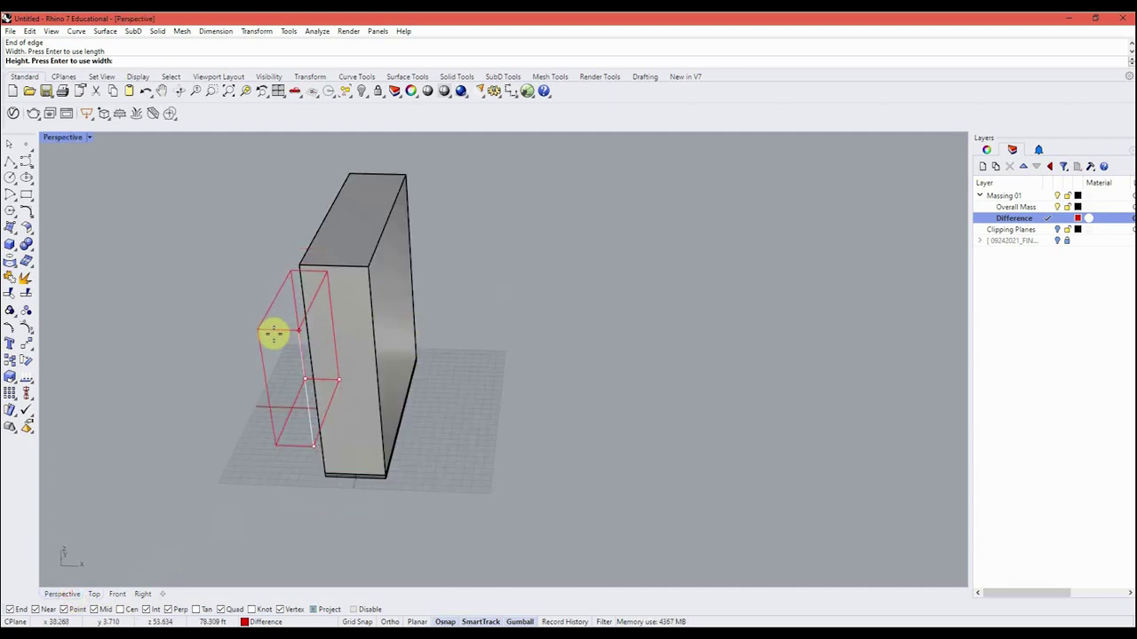
click(292, 396)
click(292, 386)
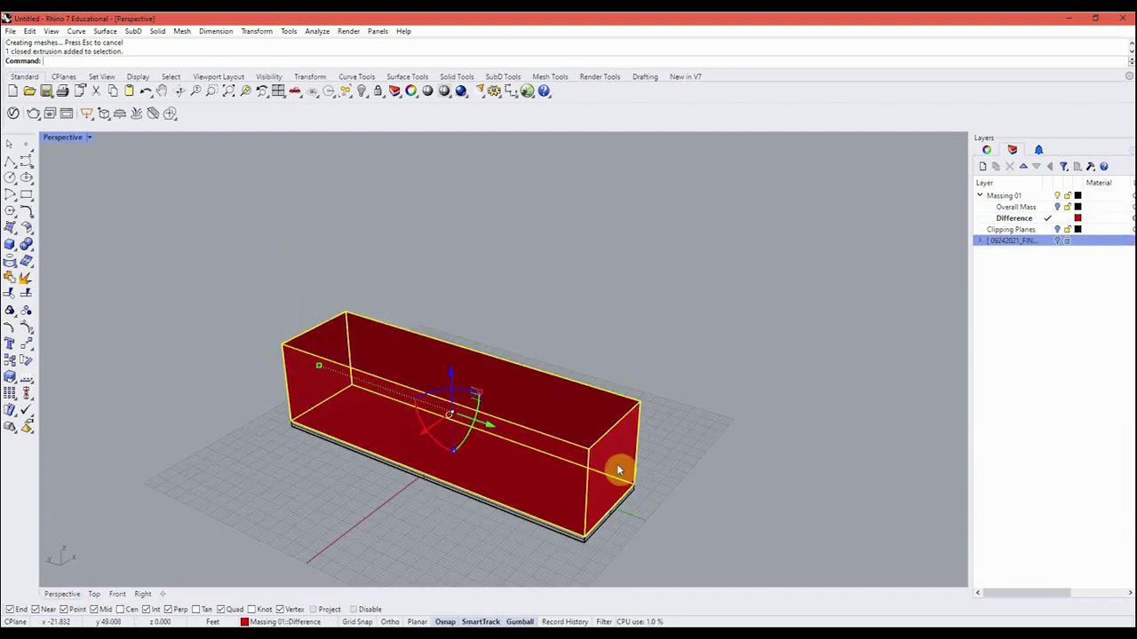
Step: Copy the red Difference box upward by its corner points, stacking two copies above the original
key(Return)
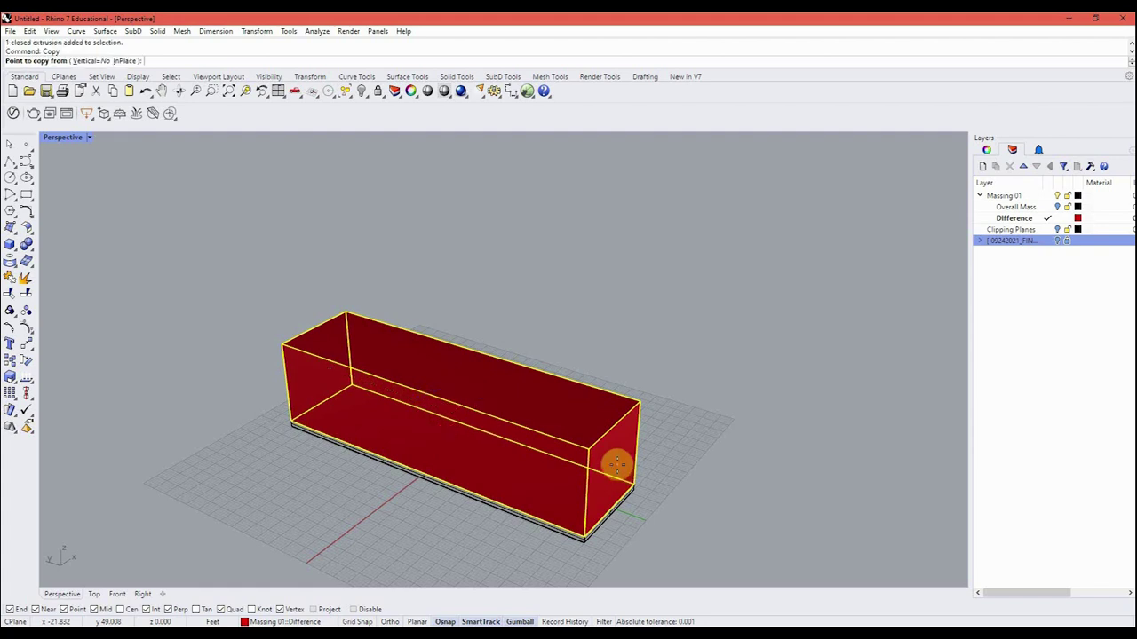
click(579, 530)
click(587, 449)
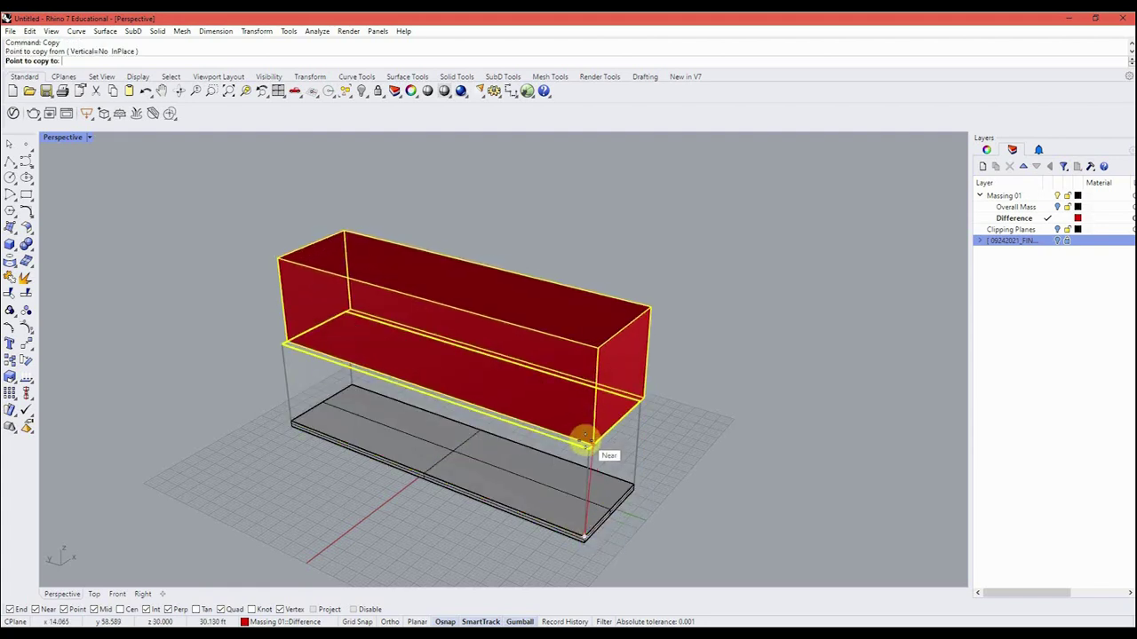
click(586, 358)
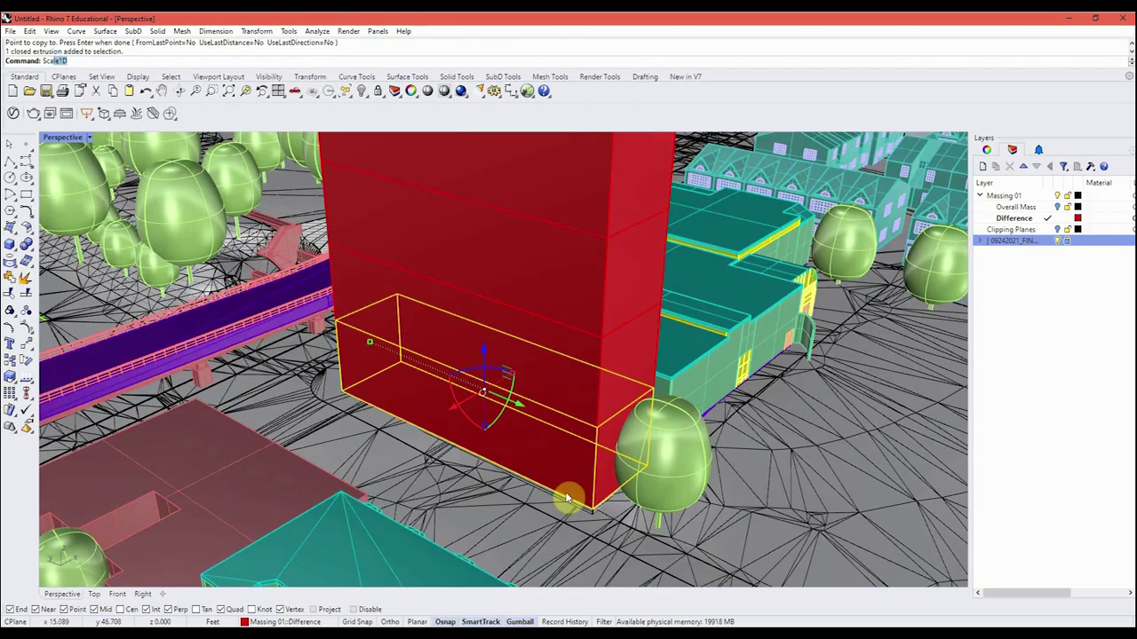
Step: Shorten the lowest red box from its near end with Scale1D to about 101.6 ft long
key(Return)
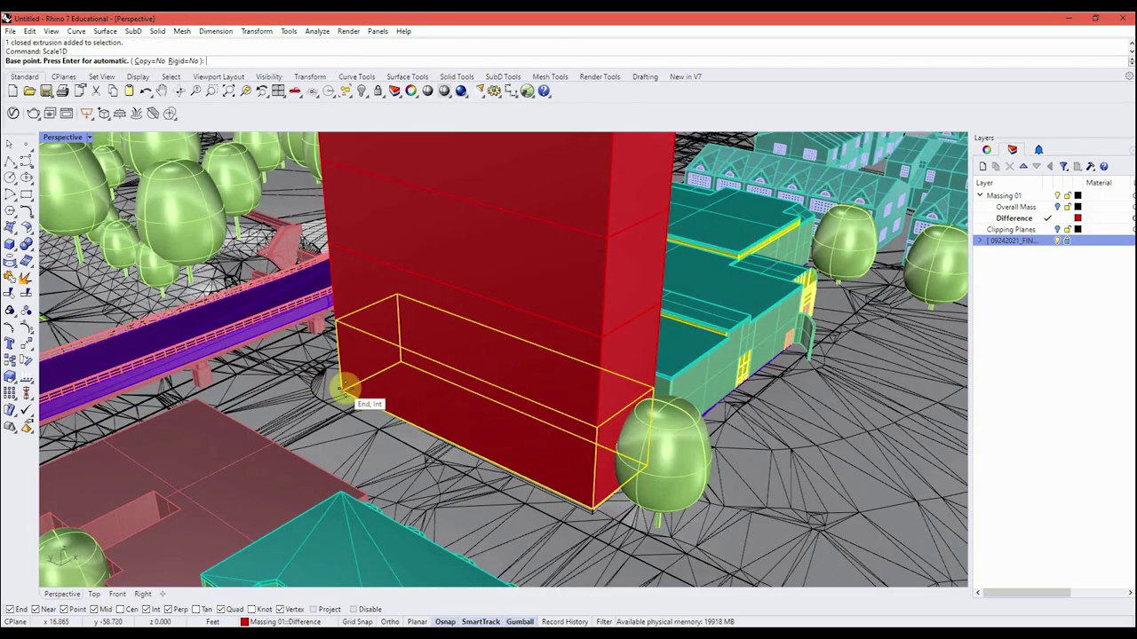
click(341, 391)
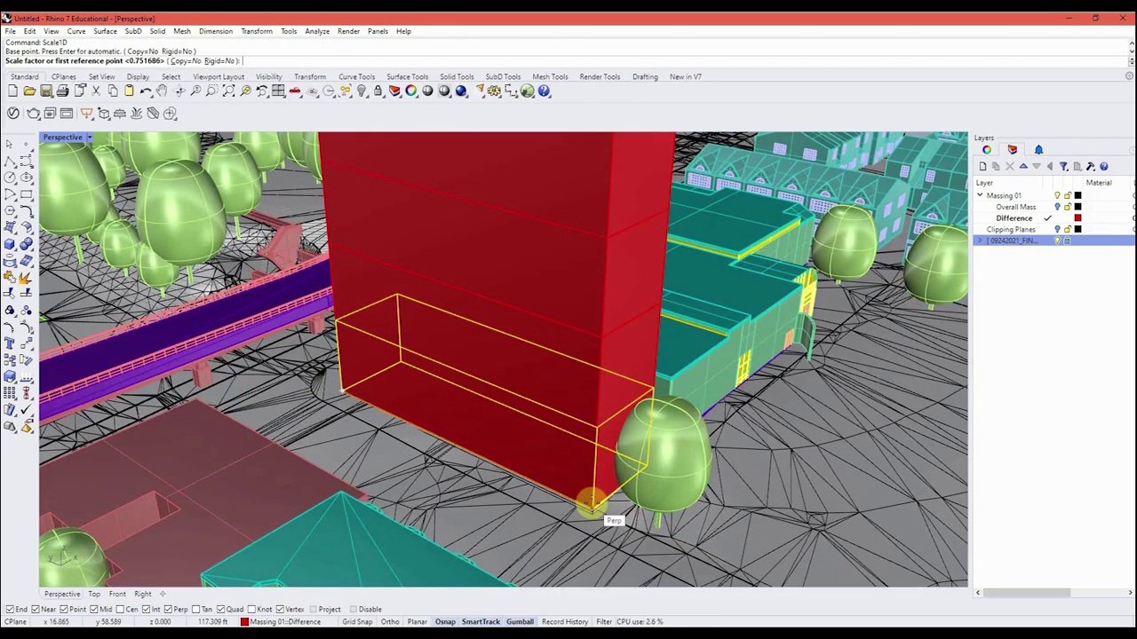
click(589, 504)
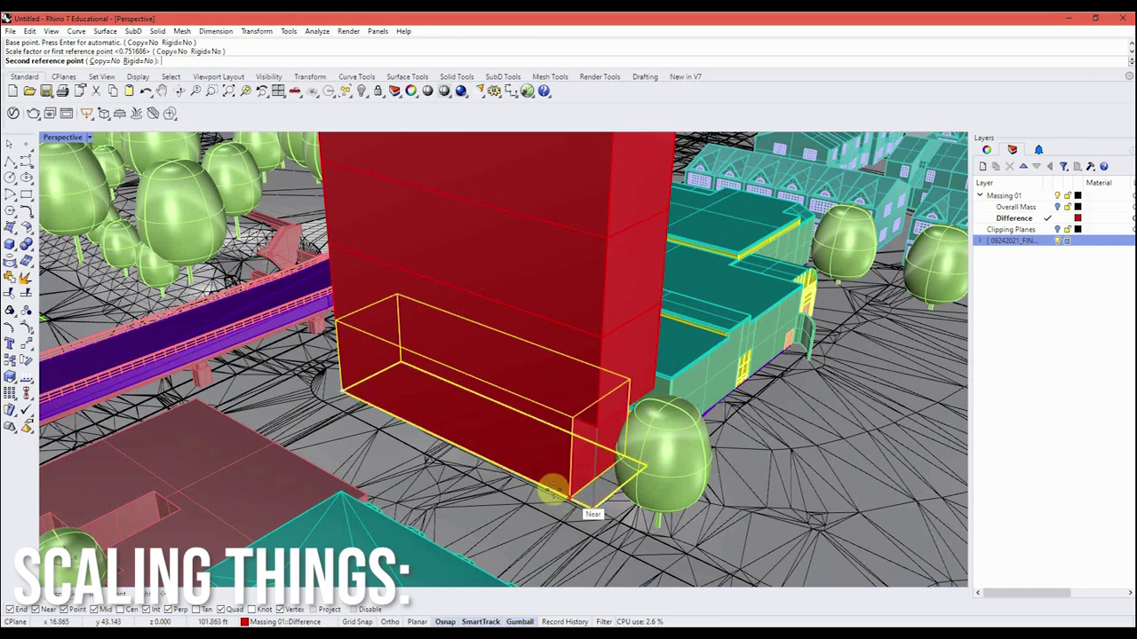
click(552, 486)
Step: Shorten the same red box from its opposite end with Scale1D to about 86 ft long
key(Return)
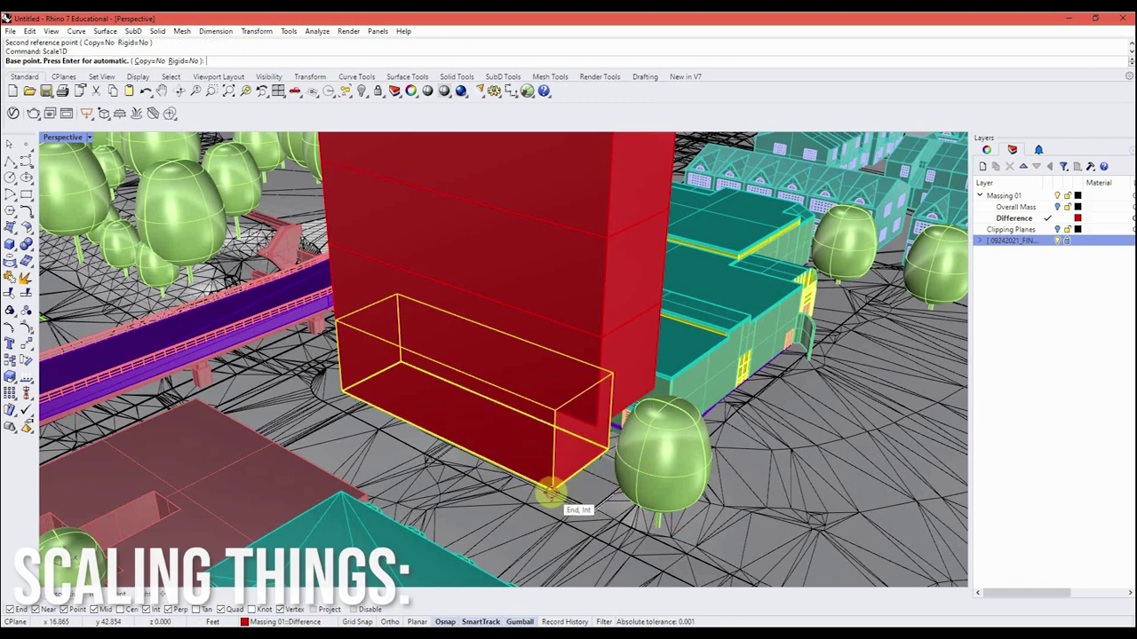
click(551, 493)
click(340, 393)
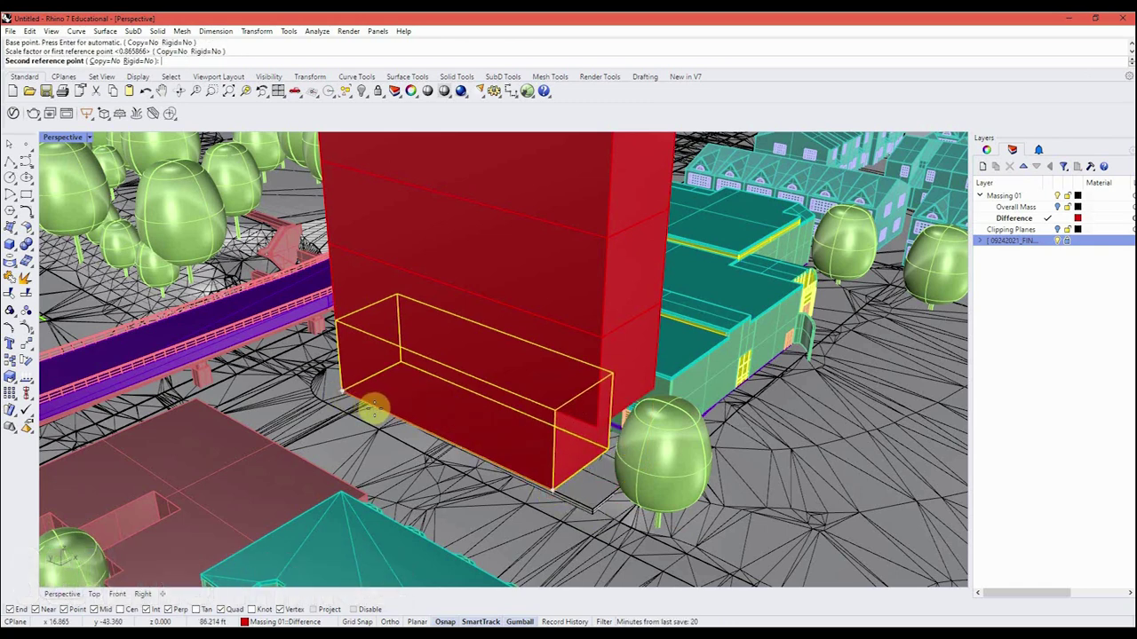
click(373, 408)
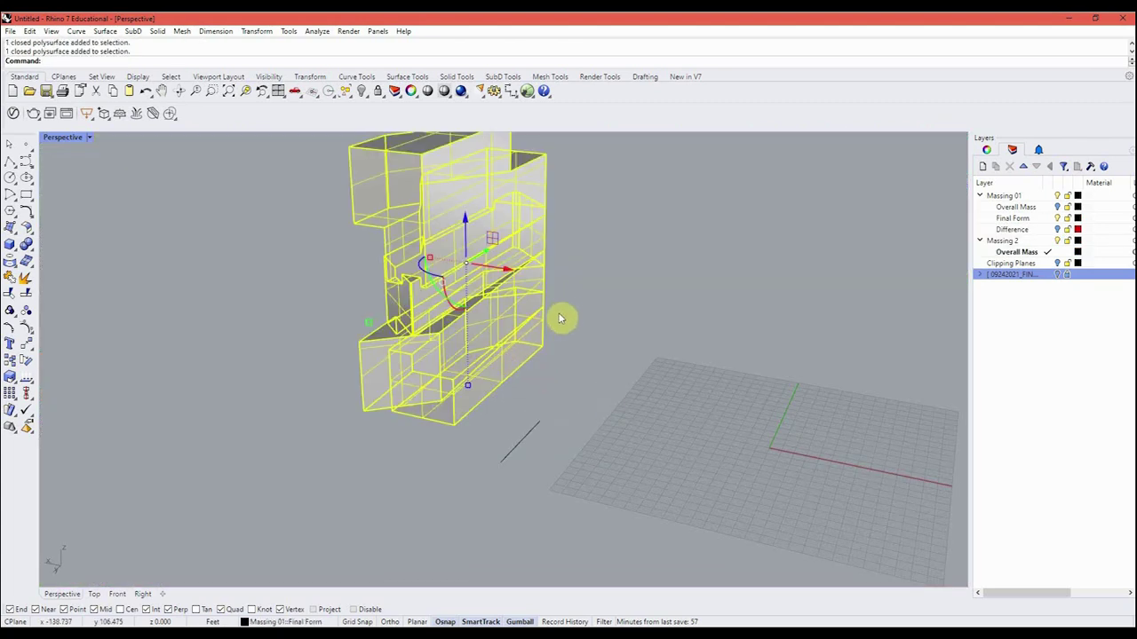
Step: Scale the Final Form massing down, using the 40 ft reference line for the base and first reference points and 1 as the second reference
click(654, 371)
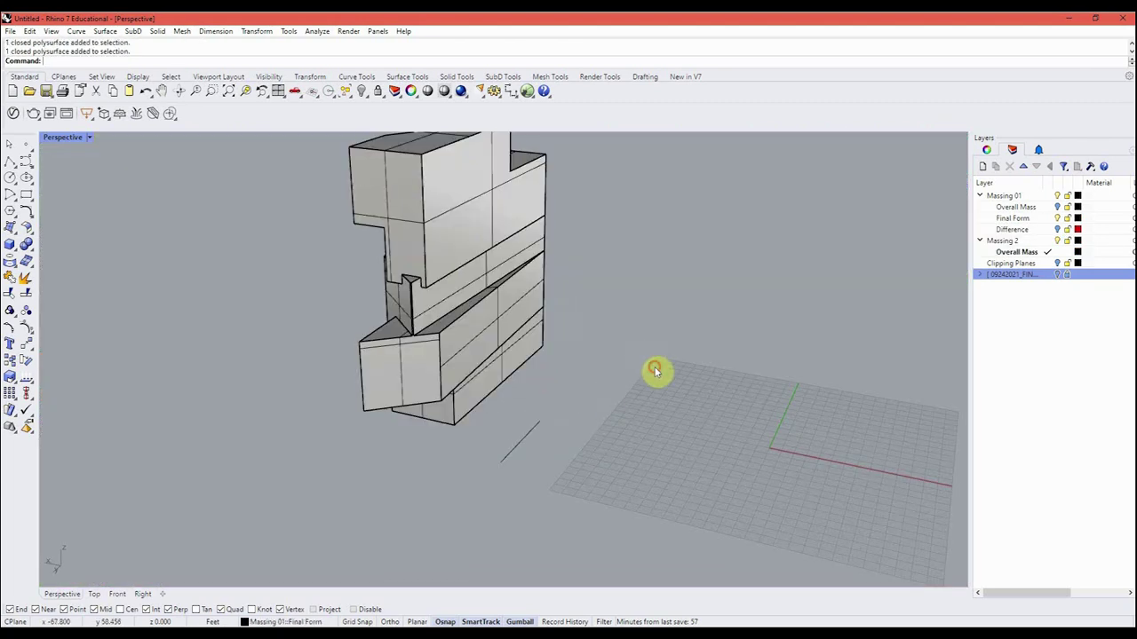
text(Scale1D)
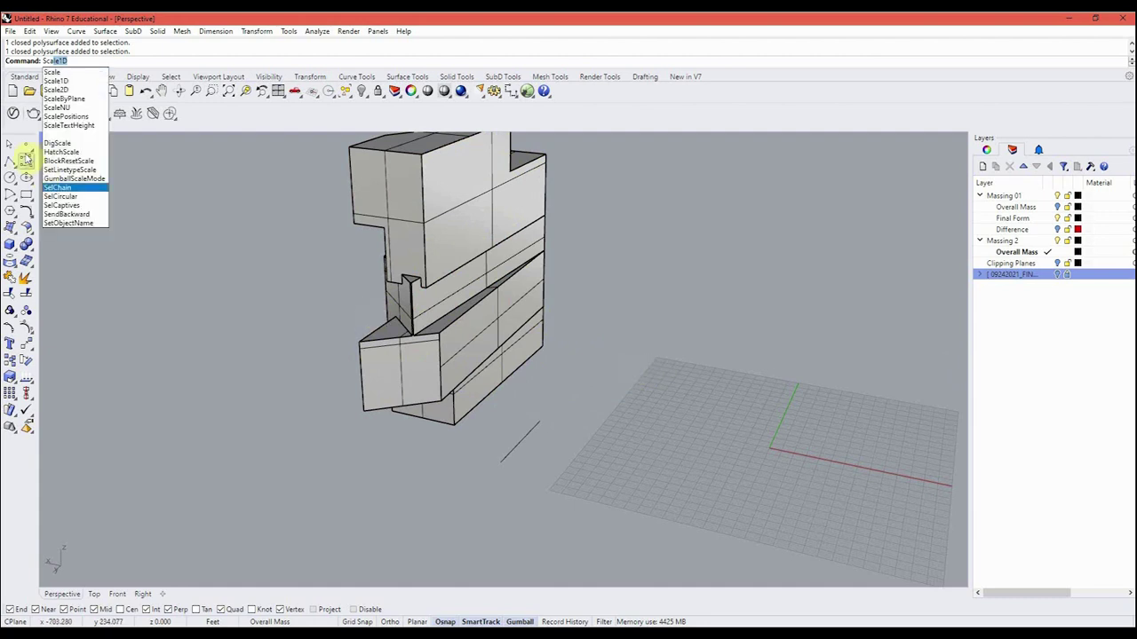
click(76, 78)
click(456, 299)
key(Return)
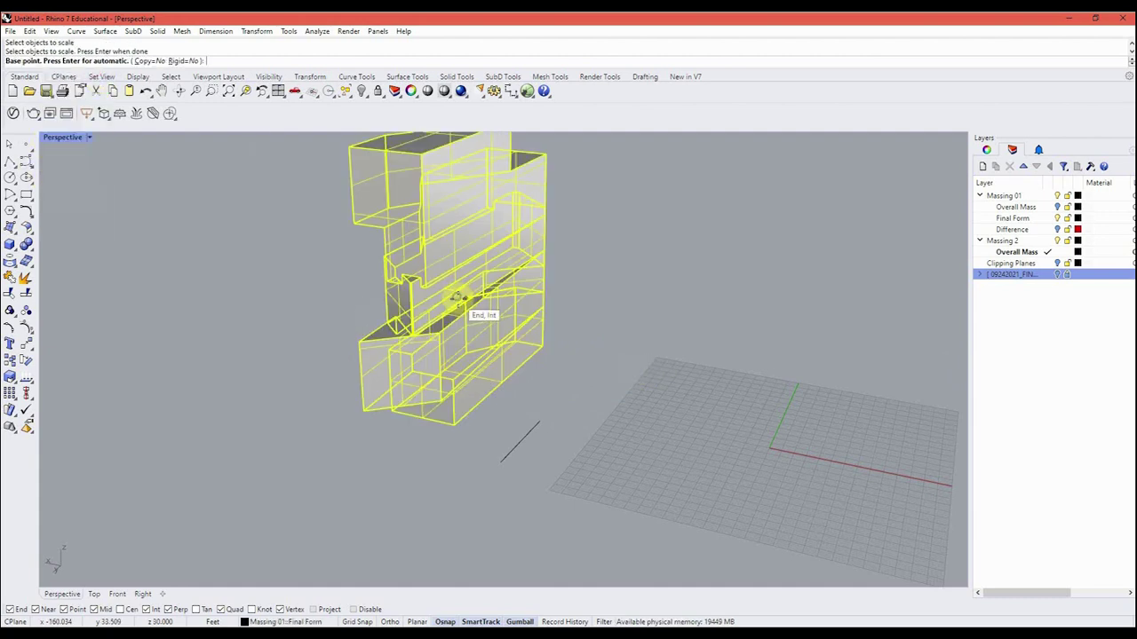
click(502, 462)
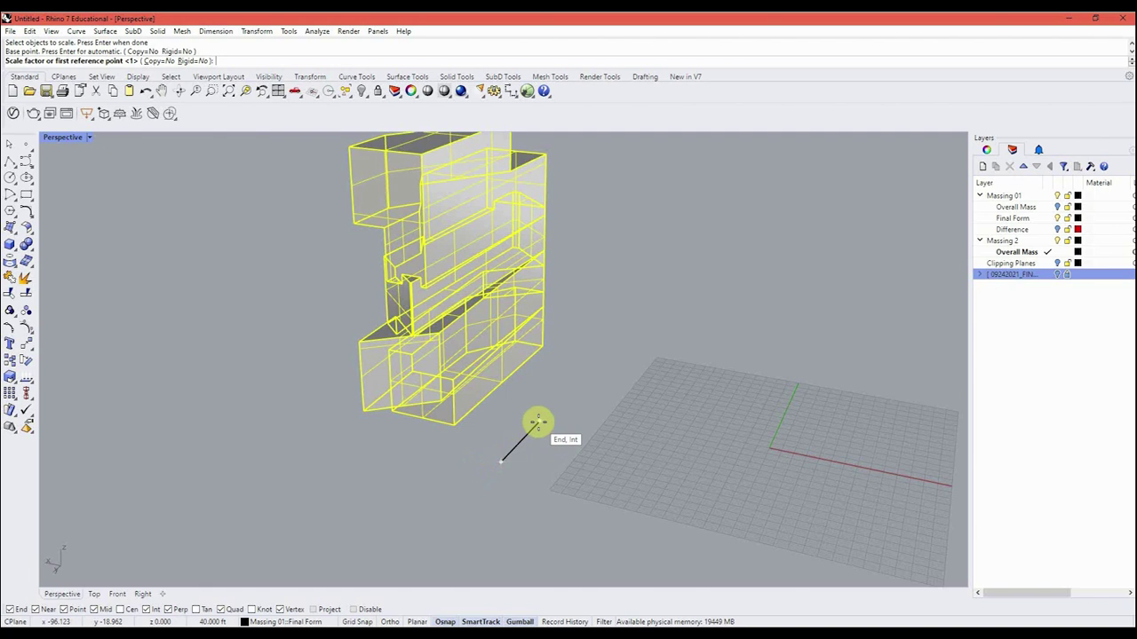
click(538, 424)
text(1)
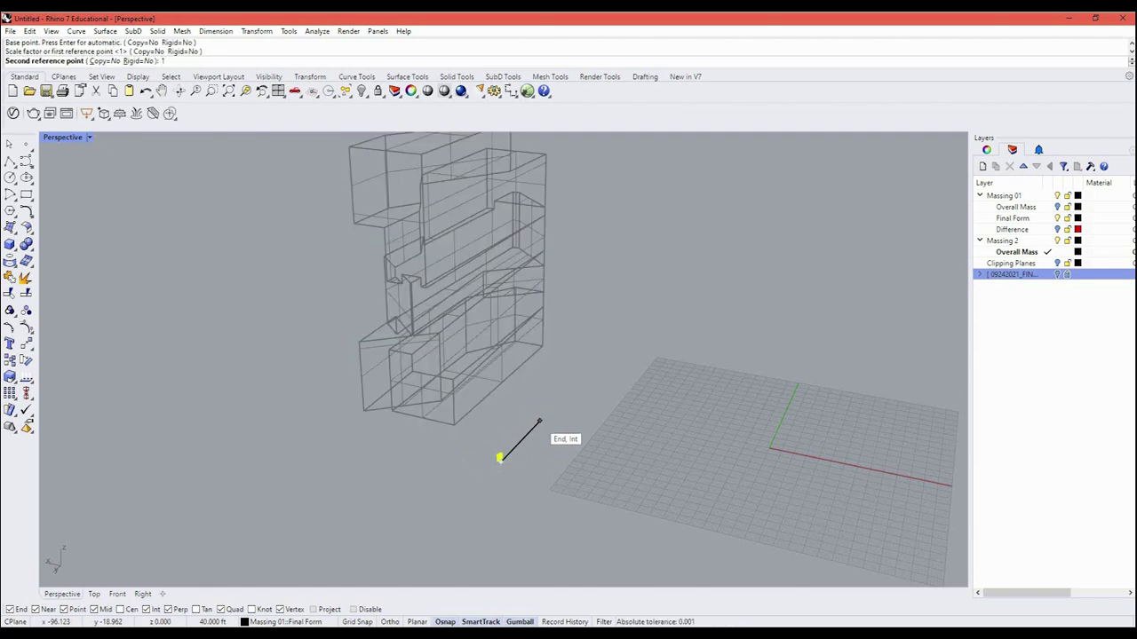
key(Return)
text(zs)
key(Return)
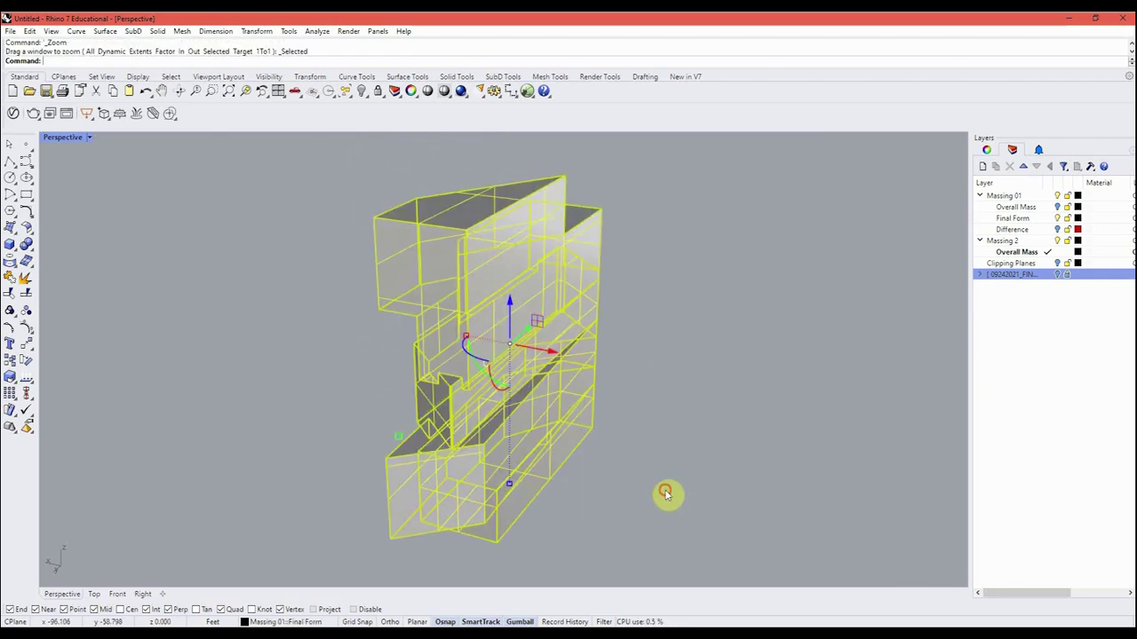
right_drag(665, 494, 317, 357)
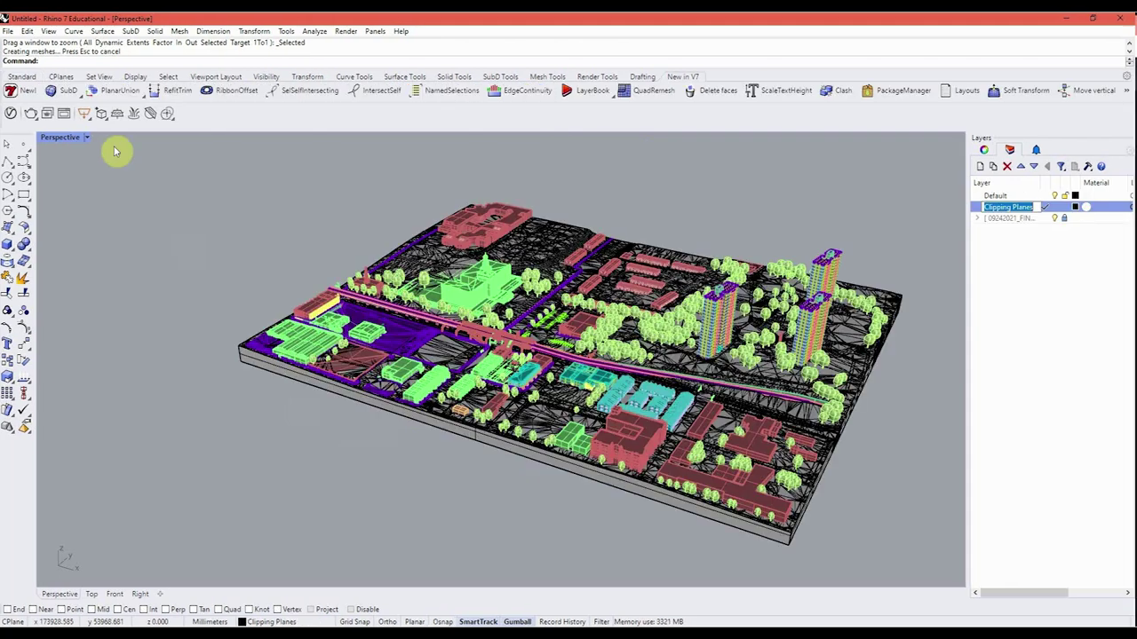
Step: Create a horizontal clipping plane over the rear part of the site model on the Clipping Planes layer
text(ClippingPlane)
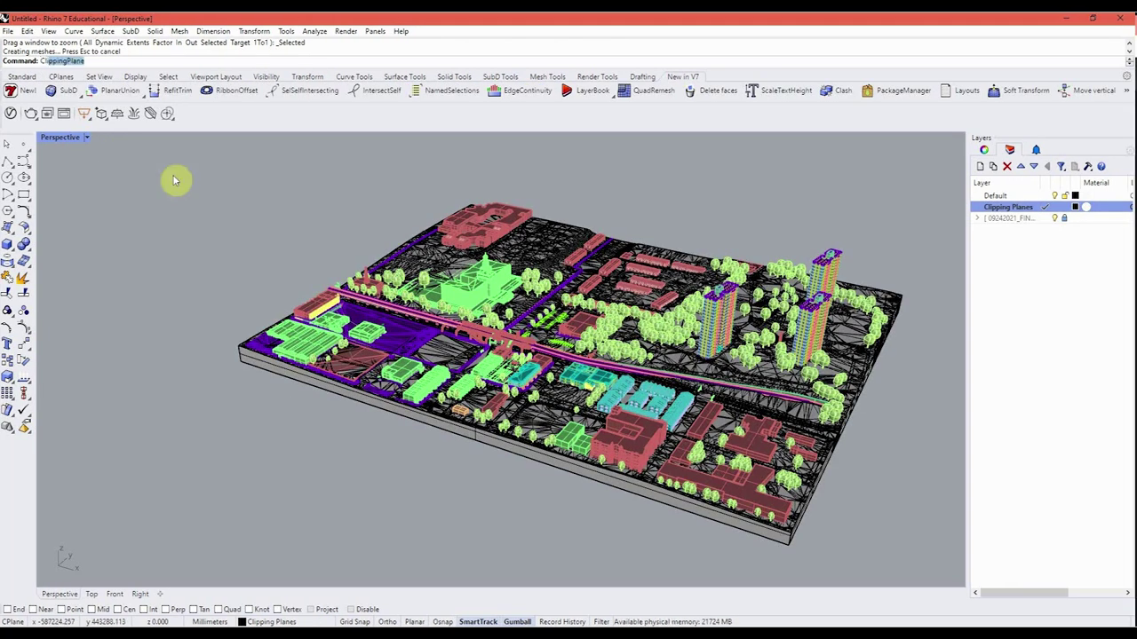
key(Return)
click(374, 293)
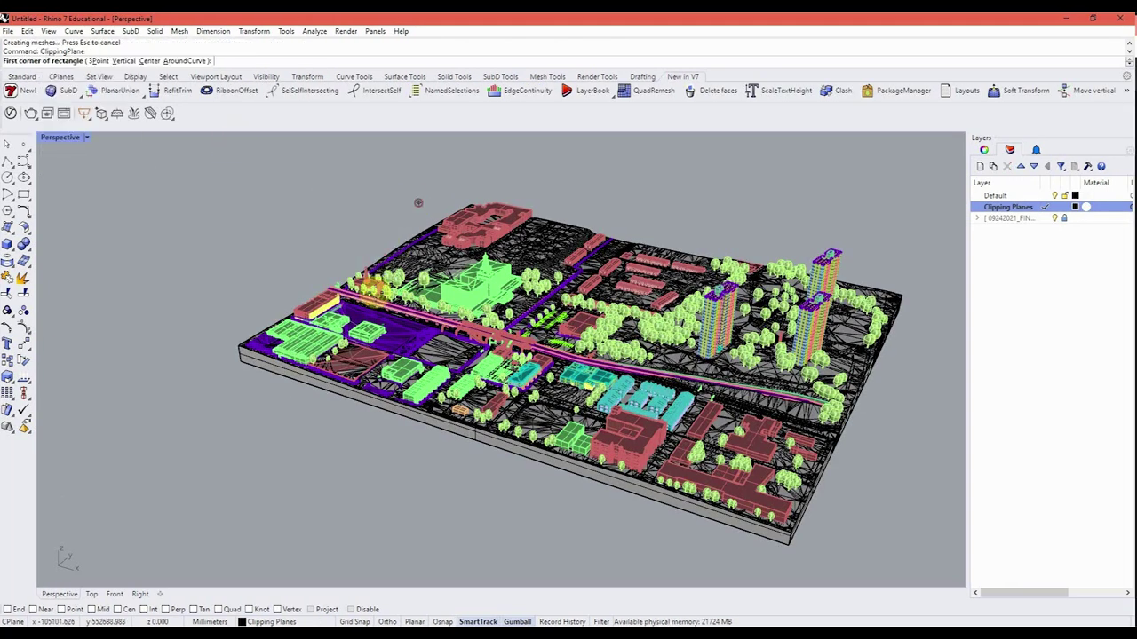
click(410, 280)
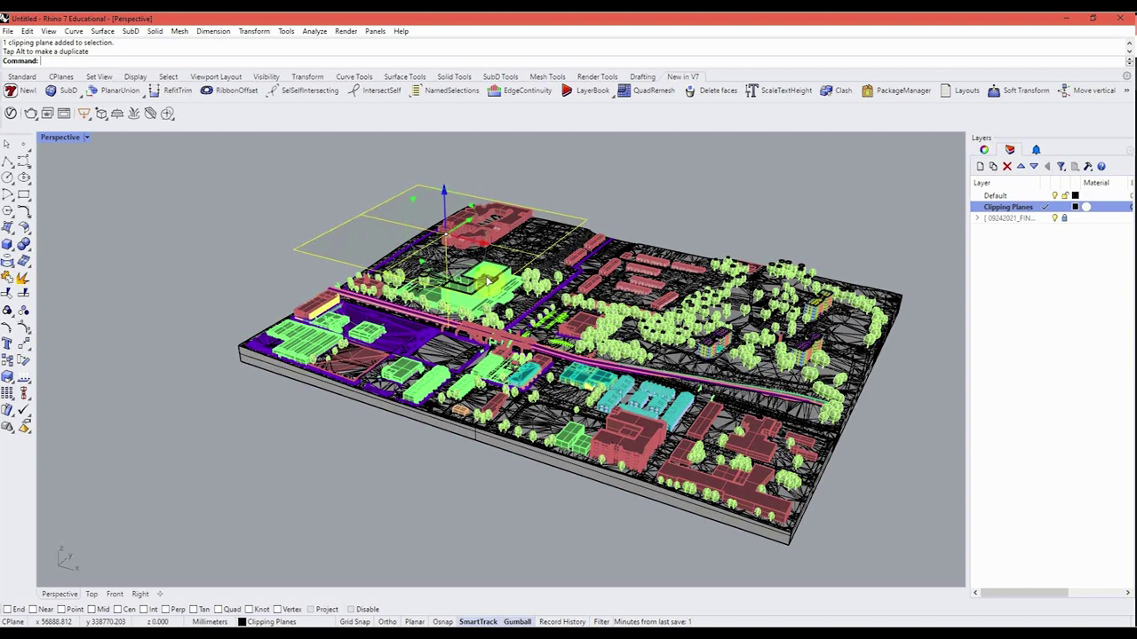
Step: Turn the clipping plane upright and slide it across the site to cut a section through the model
drag(487, 282, 487, 278)
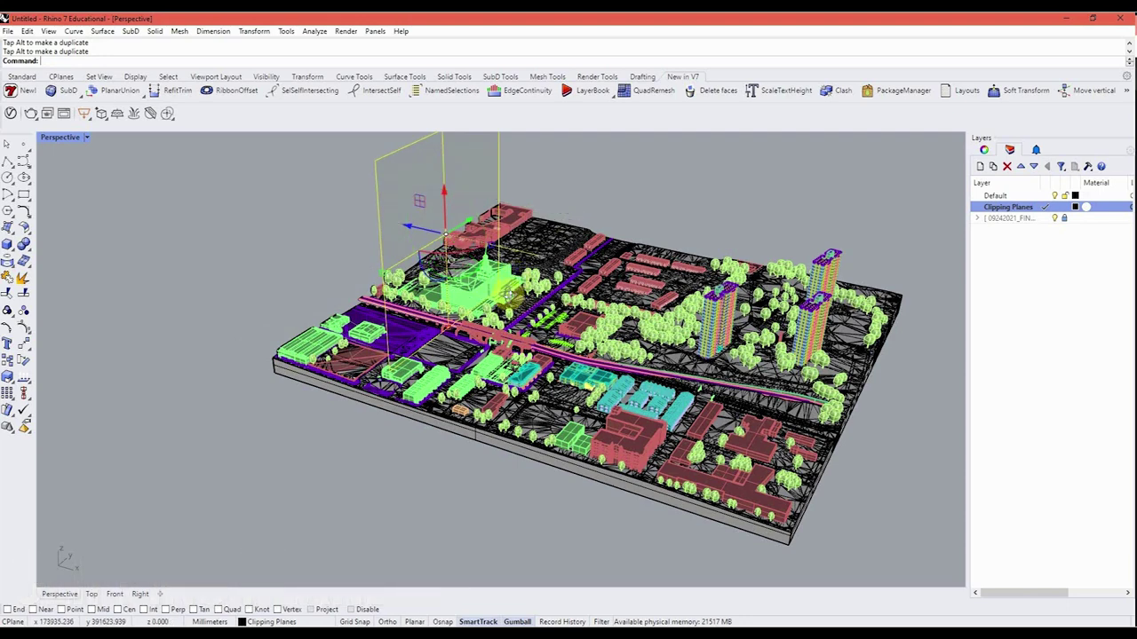
right_drag(509, 295, 467, 210)
drag(474, 193, 740, 391)
right_drag(741, 391, 728, 383)
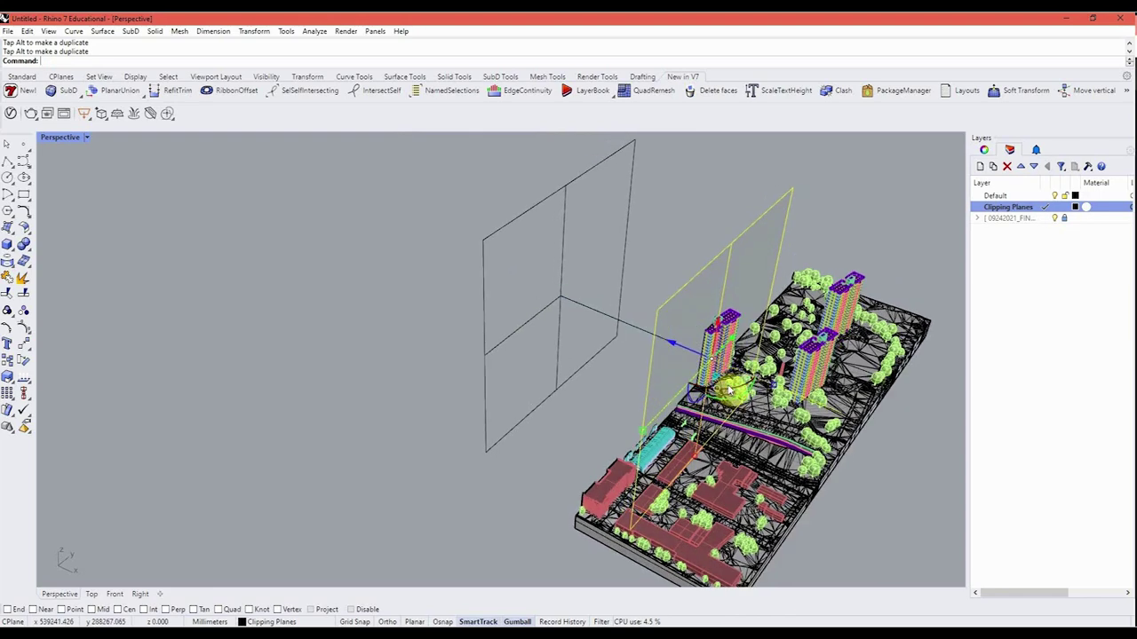
Step: Rotate the selected vertical clipping plane 180 degrees so it reveals the opposite side of the site model, undoing the stray extra rotation
click(729, 390)
text(180)
key(Return)
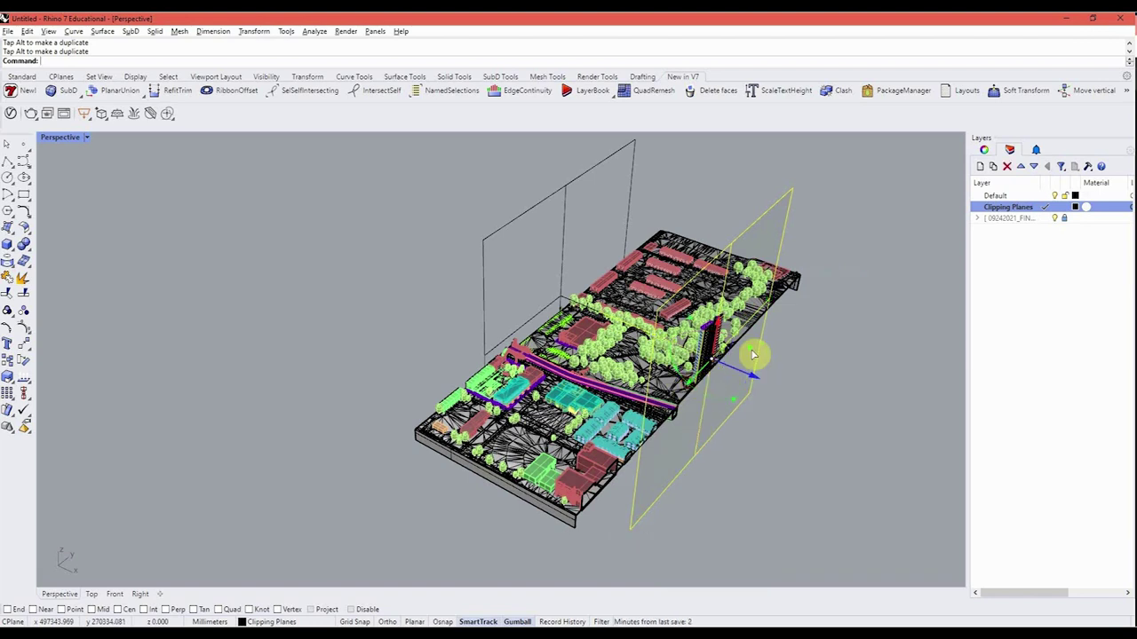
mouse_move(751, 354)
mouse_down()
mouse_move(383, 419)
mouse_move(464, 400)
mouse_up()
key(ctrl+z)
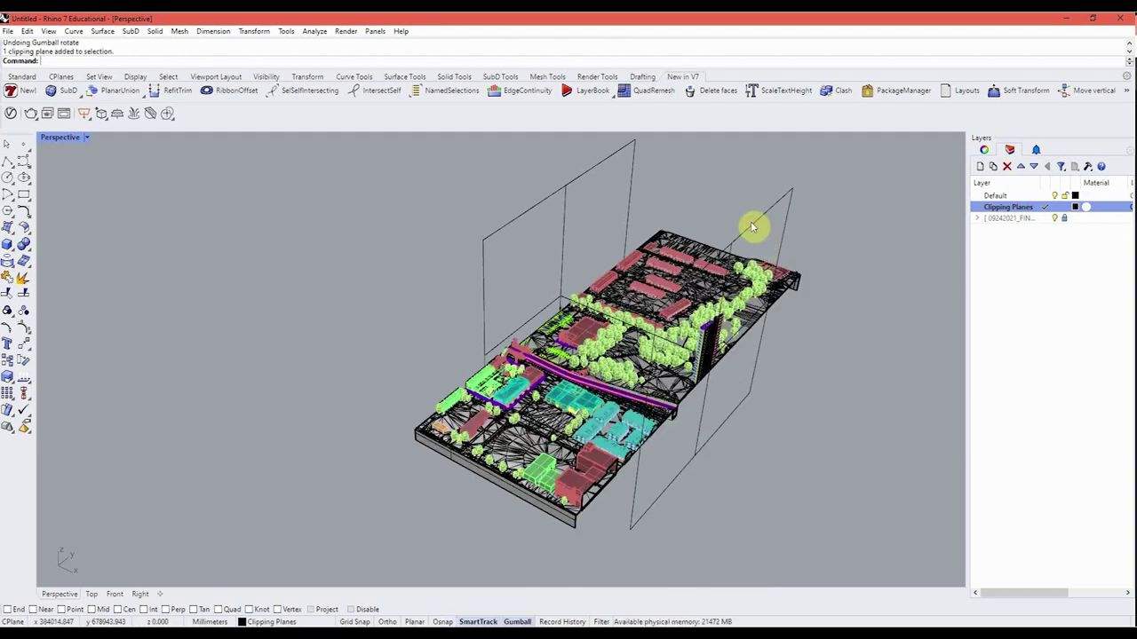
Step: Duplicate the clipping plane, rotate the copy perpendicular to the original and slide it inward to cut a cross section through the site
click(734, 341)
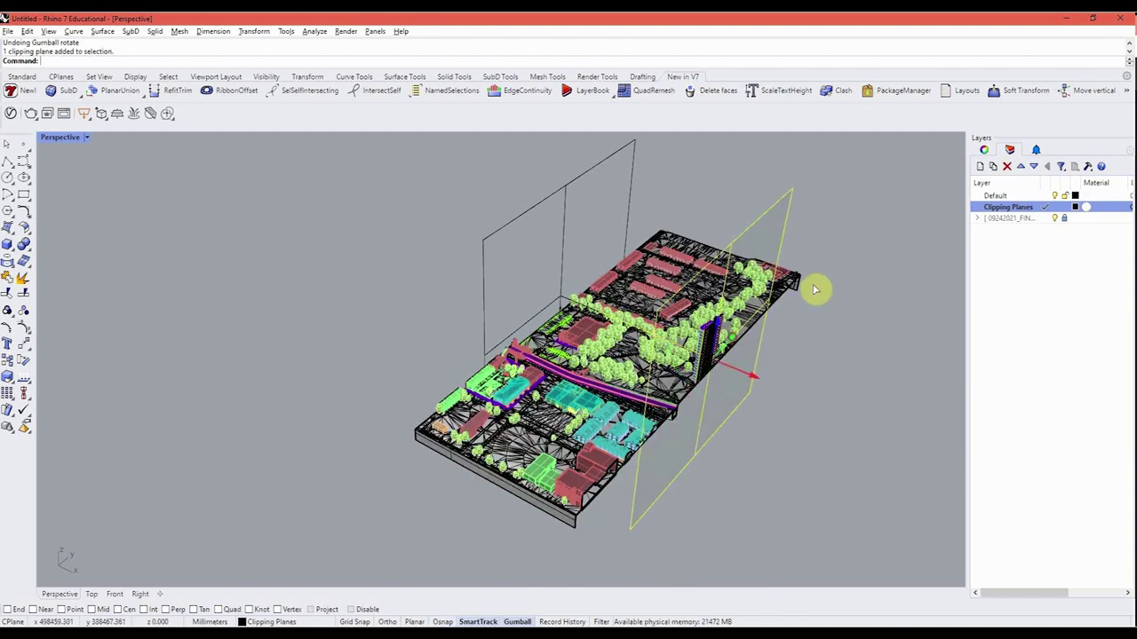
drag(814, 288, 782, 330)
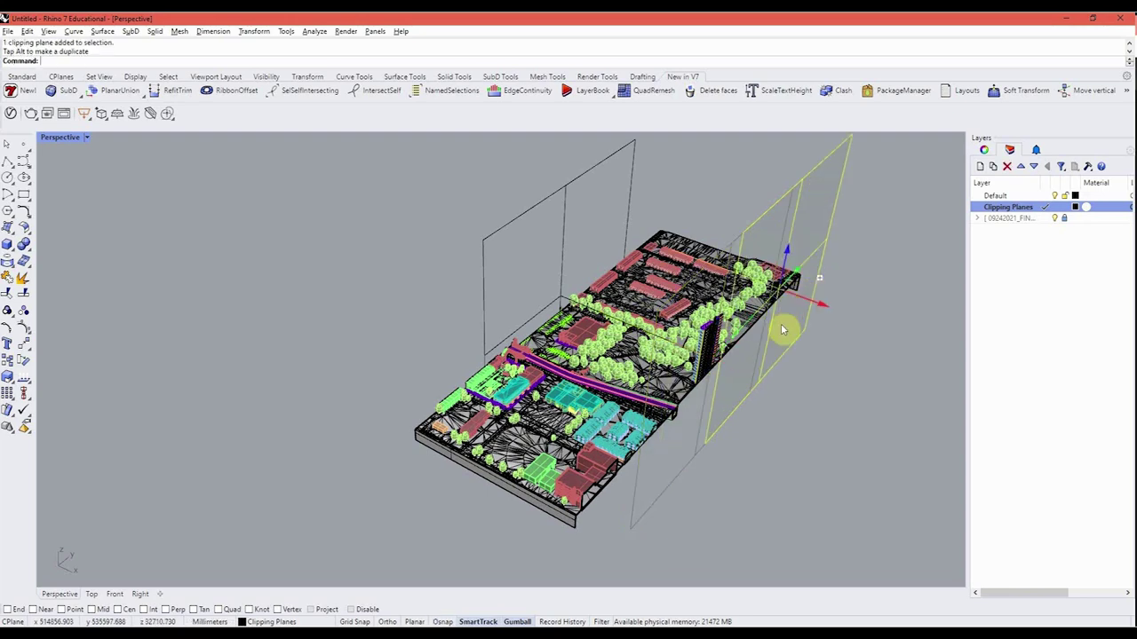
right_drag(737, 338, 746, 334)
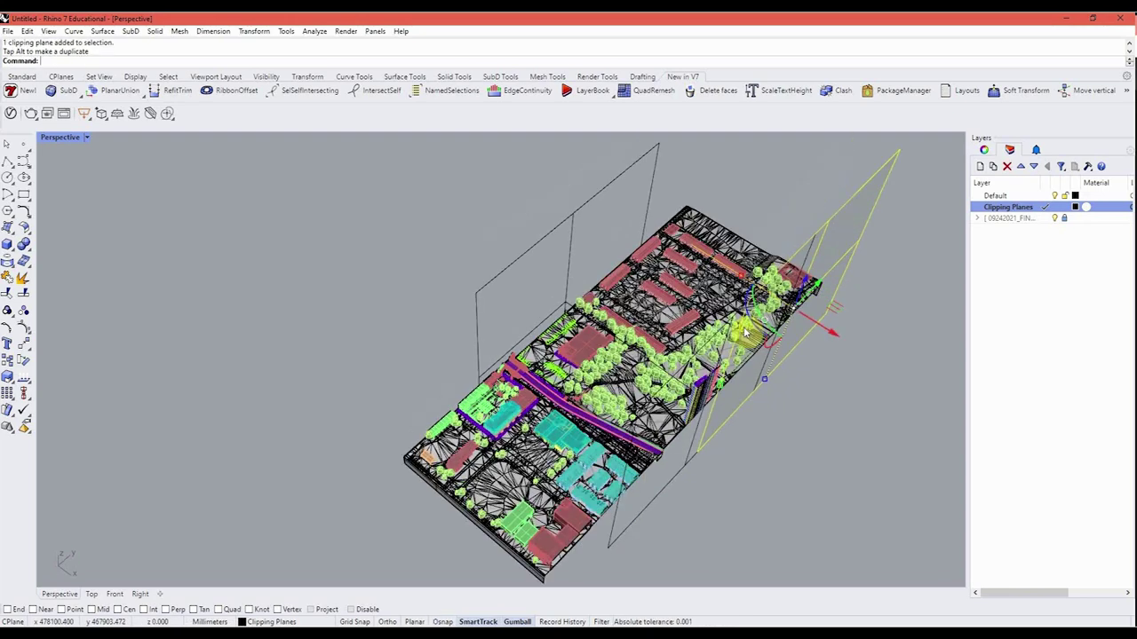
click(755, 330)
click(755, 330)
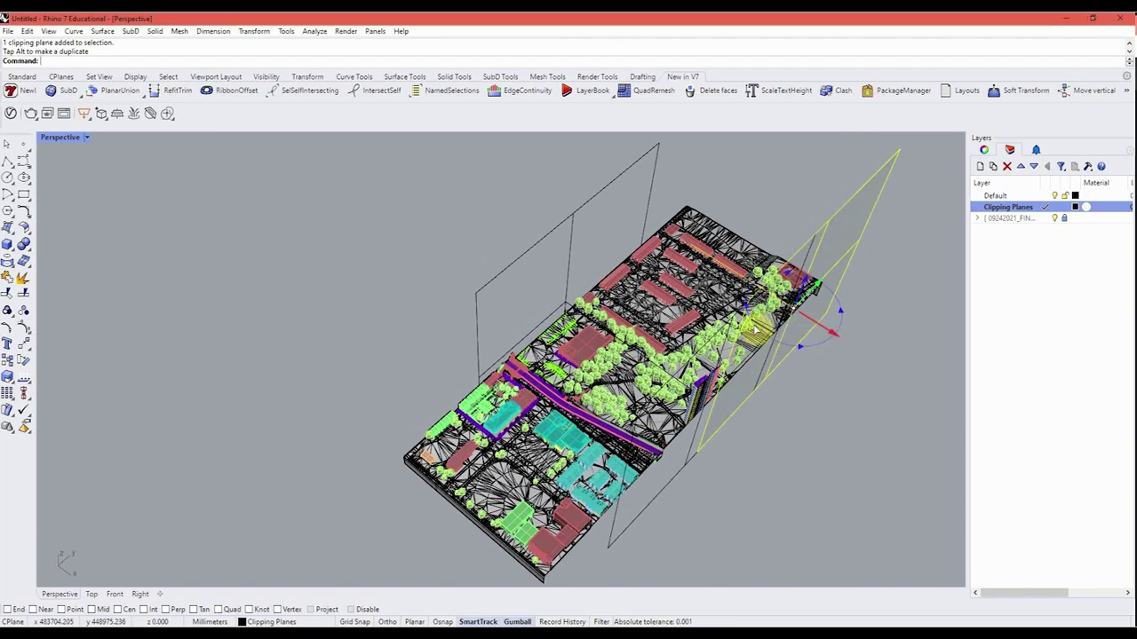
drag(816, 289, 706, 313)
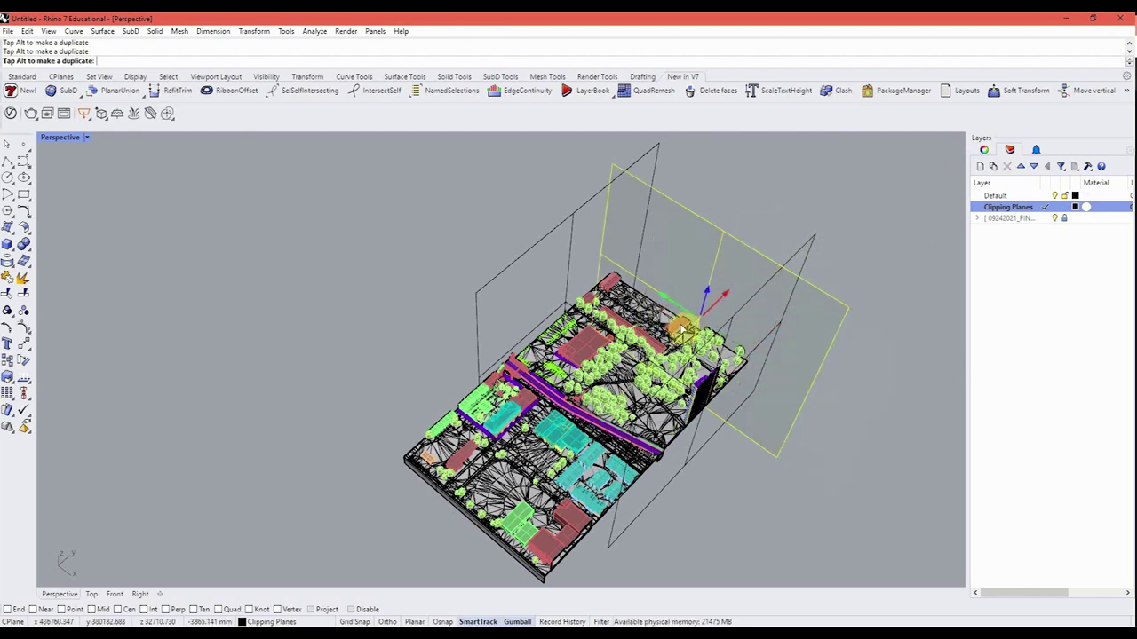
drag(682, 330, 475, 326)
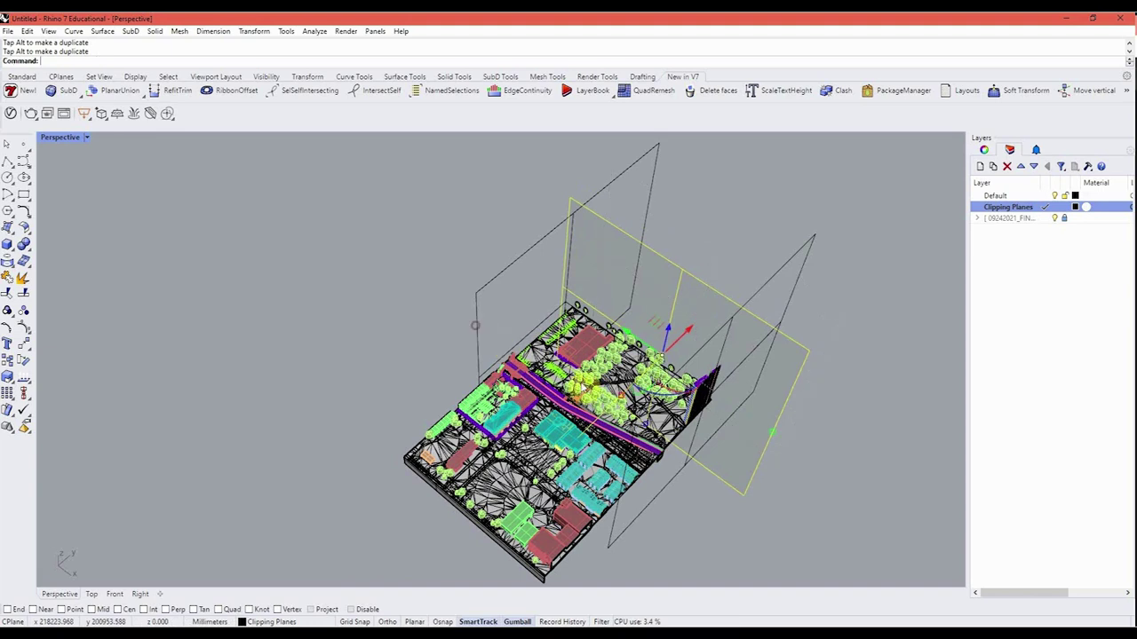
click(773, 525)
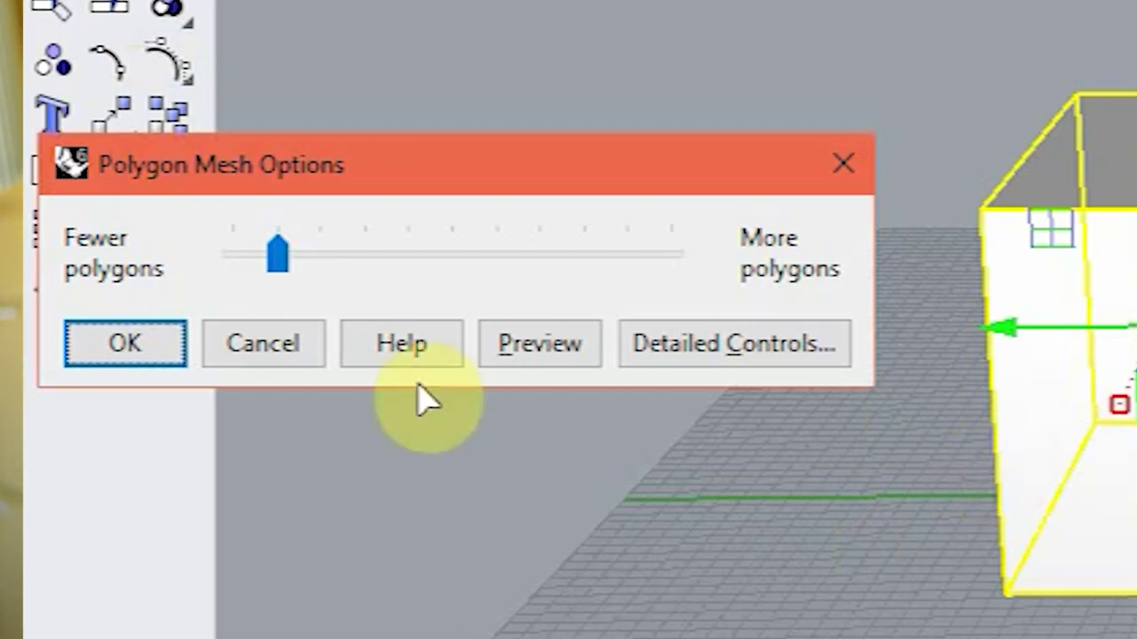
Step: Convert the box to a mesh with a low polygon setting, and move the original box aside to compare the two
click(182, 323)
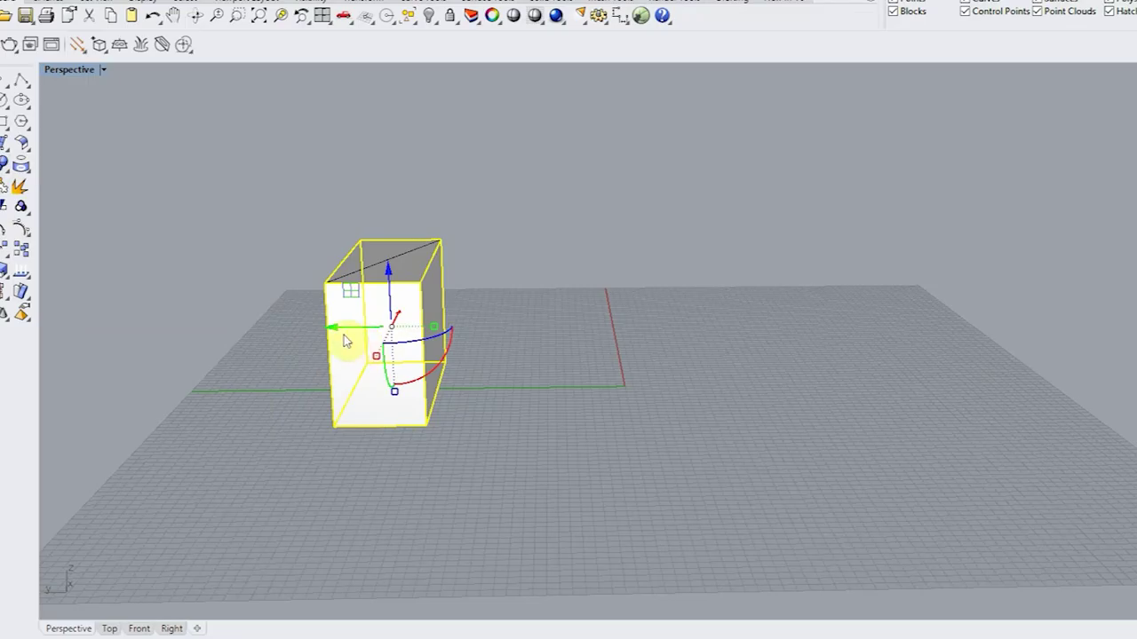
drag(341, 331, 503, 342)
click(668, 461)
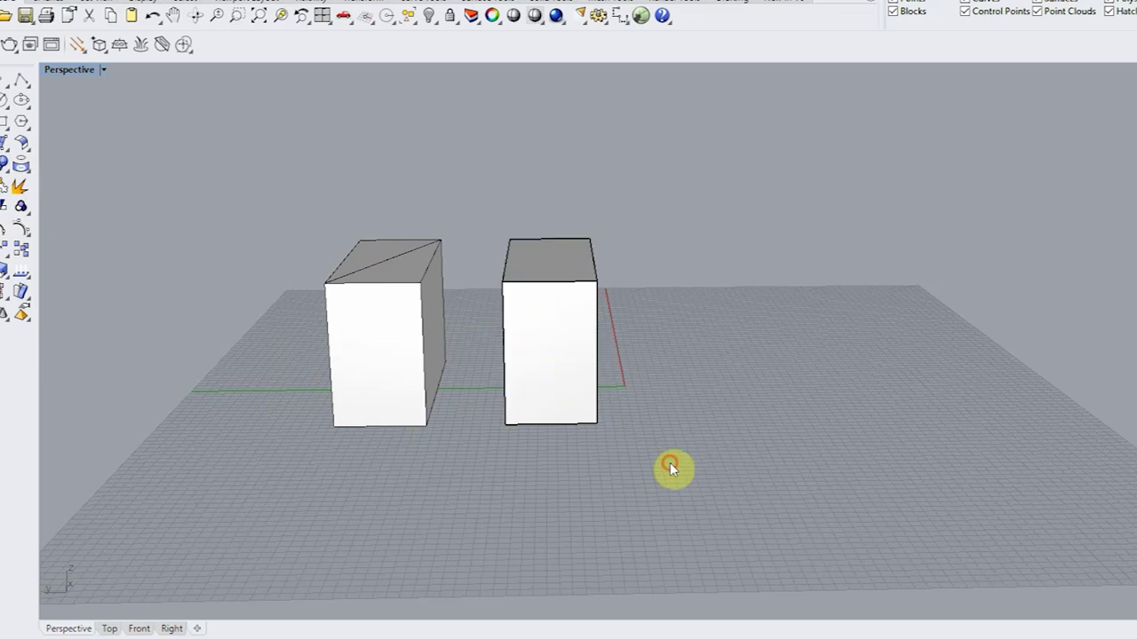
click(380, 373)
right_drag(473, 433, 470, 462)
click(467, 439)
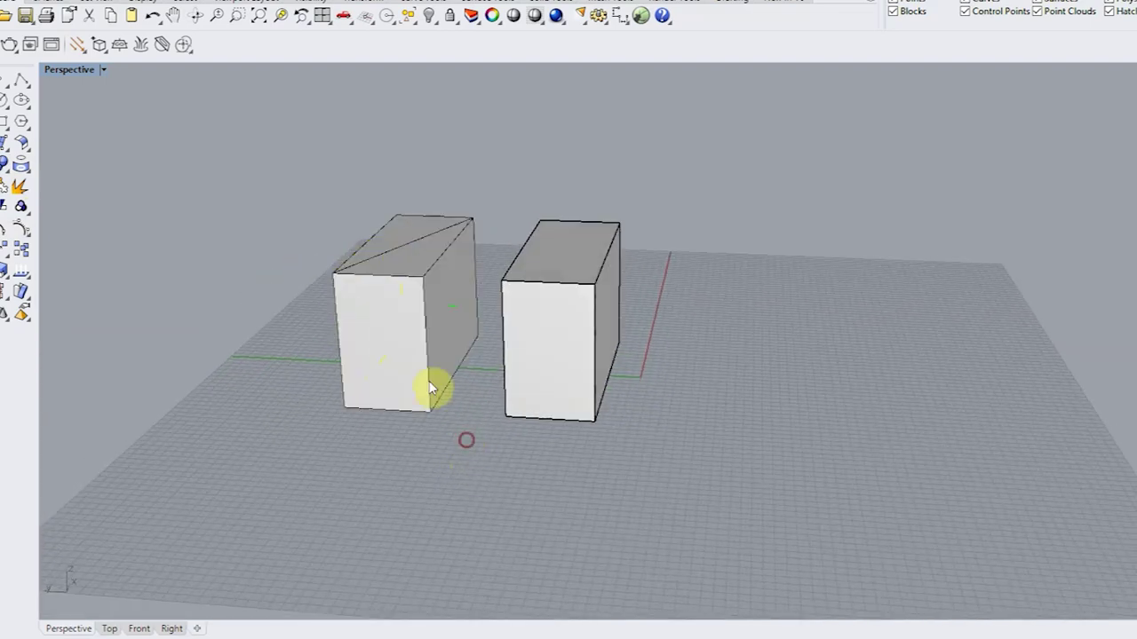
click(609, 359)
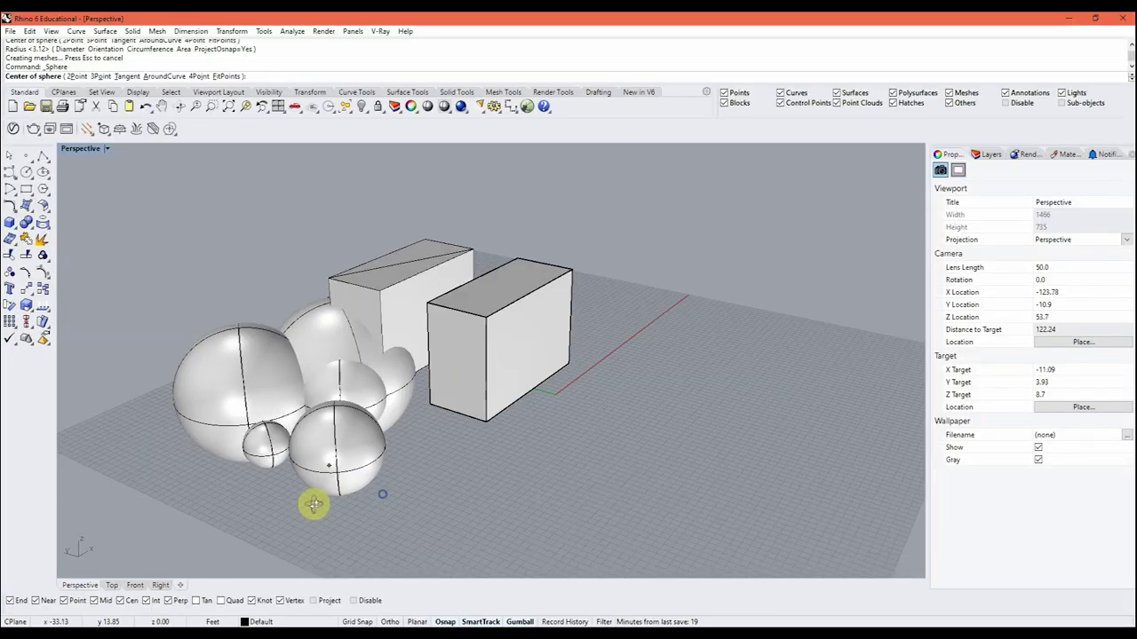
right_drag(313, 500, 337, 485)
click(340, 486)
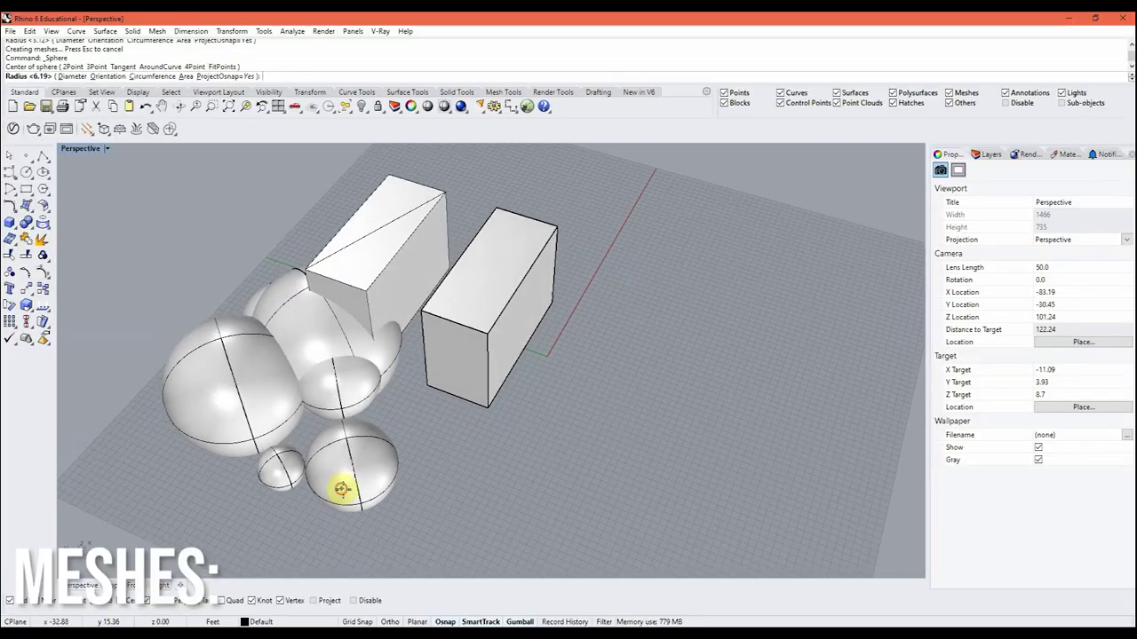
key(Escape)
Step: Select the two small spheres at the front of the cluster and raise them into the larger spheres
drag(410, 479, 252, 488)
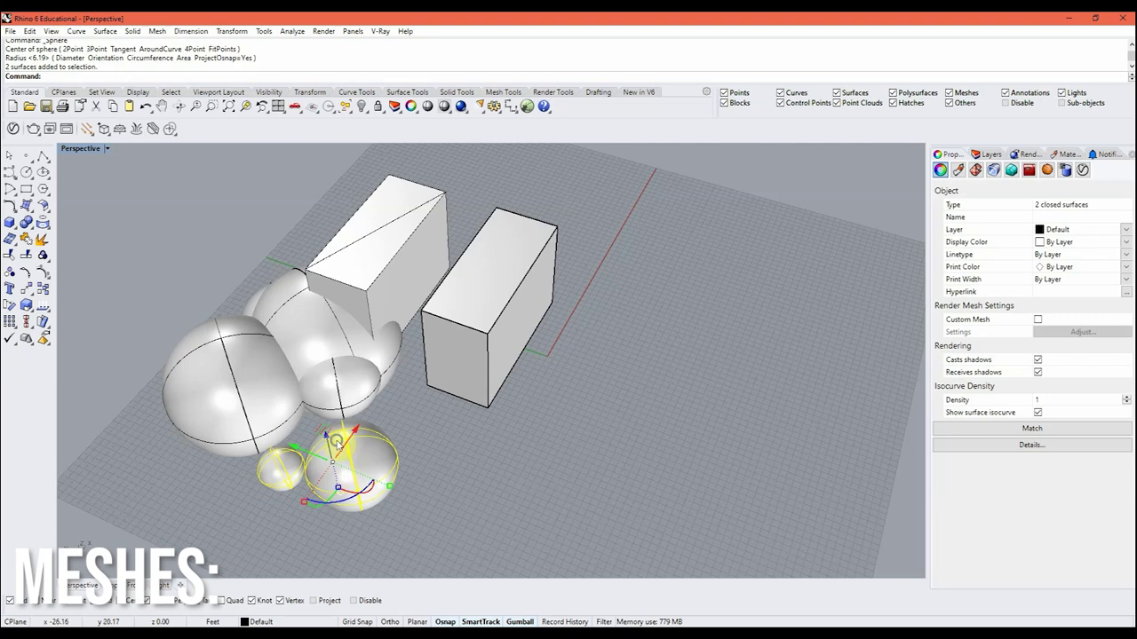
right_drag(340, 432, 347, 440)
drag(326, 424, 305, 373)
key(Escape)
Step: Delete the meshed box behind the spheres
right_drag(305, 373, 303, 485)
click(376, 315)
key(Delete)
Step: Select all six overlapping spheres and merge them into one closed solid with a Boolean union
drag(347, 297, 174, 492)
right_drag(174, 492, 371, 433)
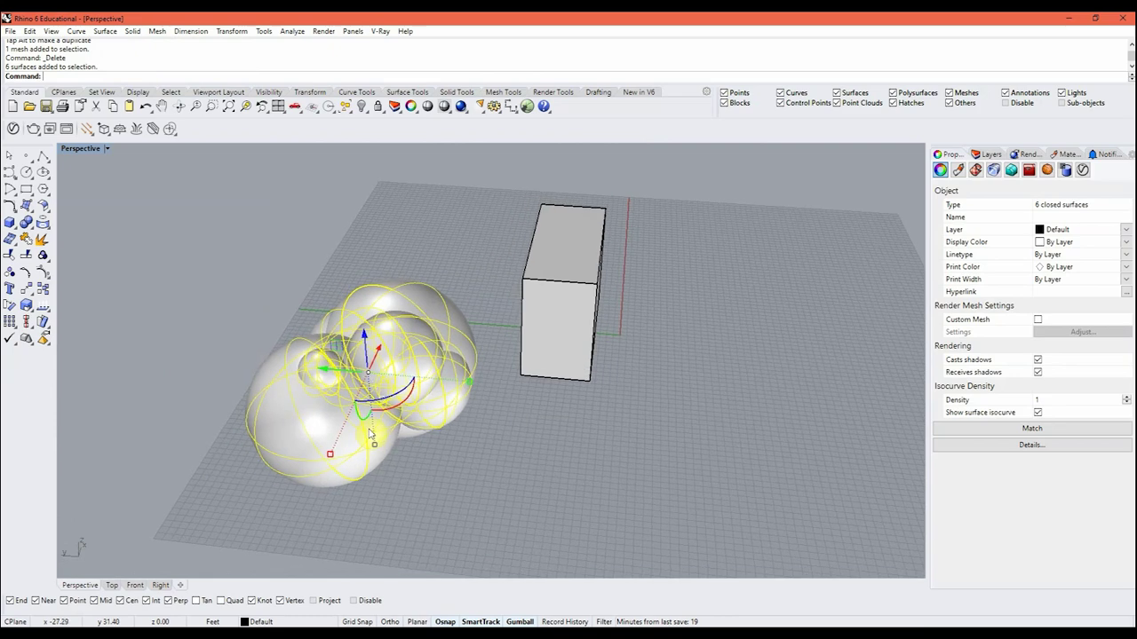
key(Return)
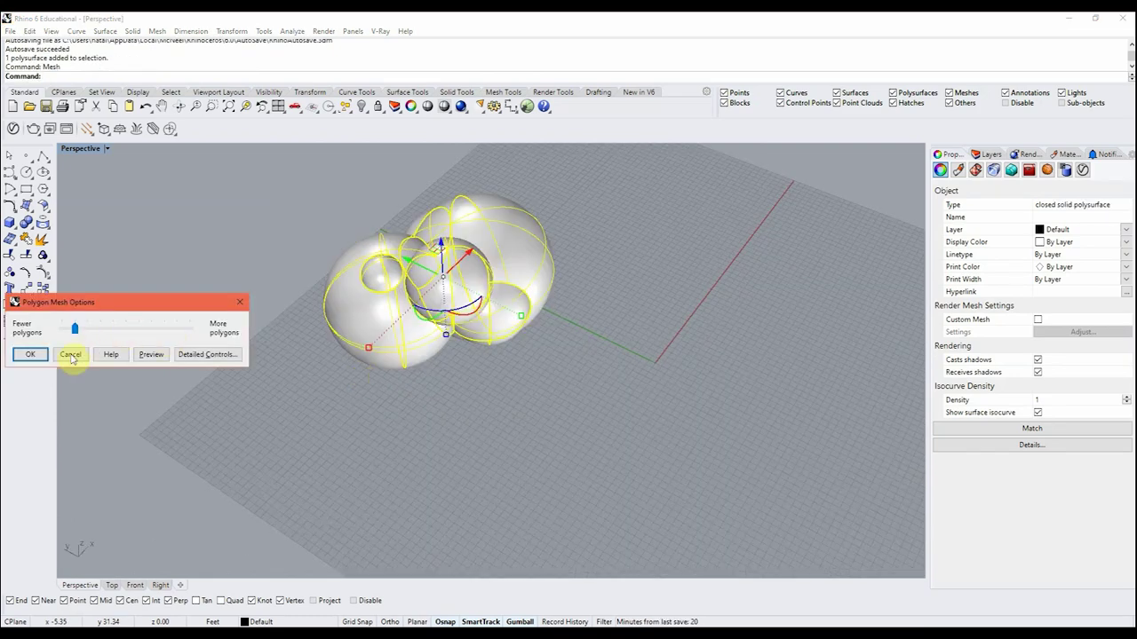
Step: Mesh the merged sphere solid with a low polygon setting, and move the original solid away from the mesh
click(32, 353)
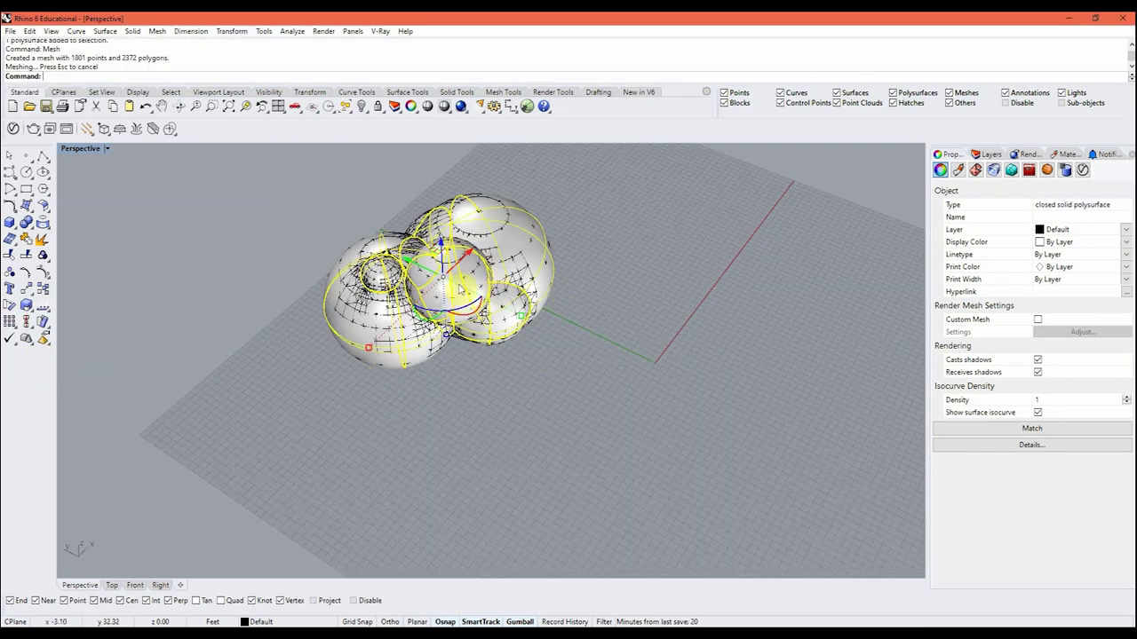
drag(413, 266, 607, 337)
click(416, 373)
right_drag(417, 373, 473, 290)
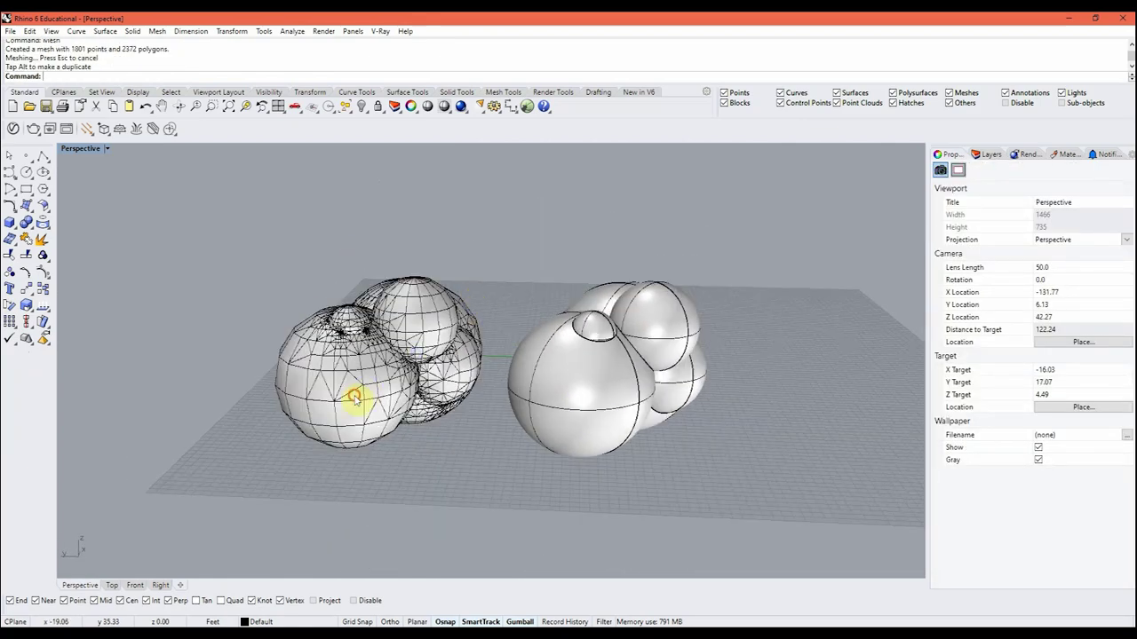
Step: Rebuild the sphere cluster mesh with RebuildMesh, and repeat the command on the same mesh
click(356, 397)
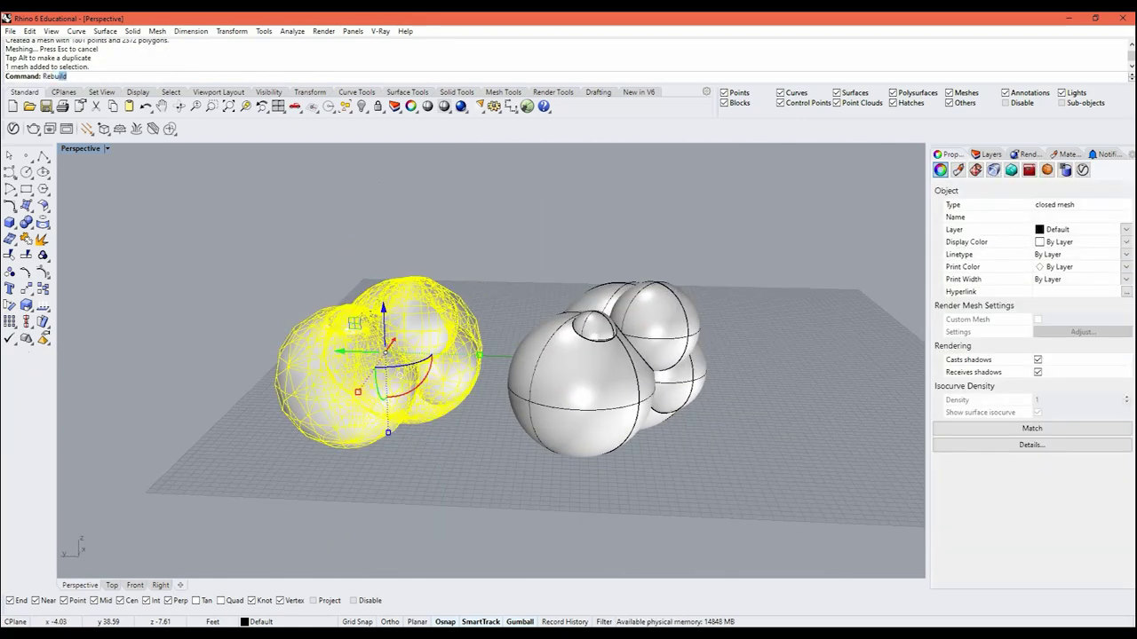
key(Down)
key(Down)
key(Down)
key(Return)
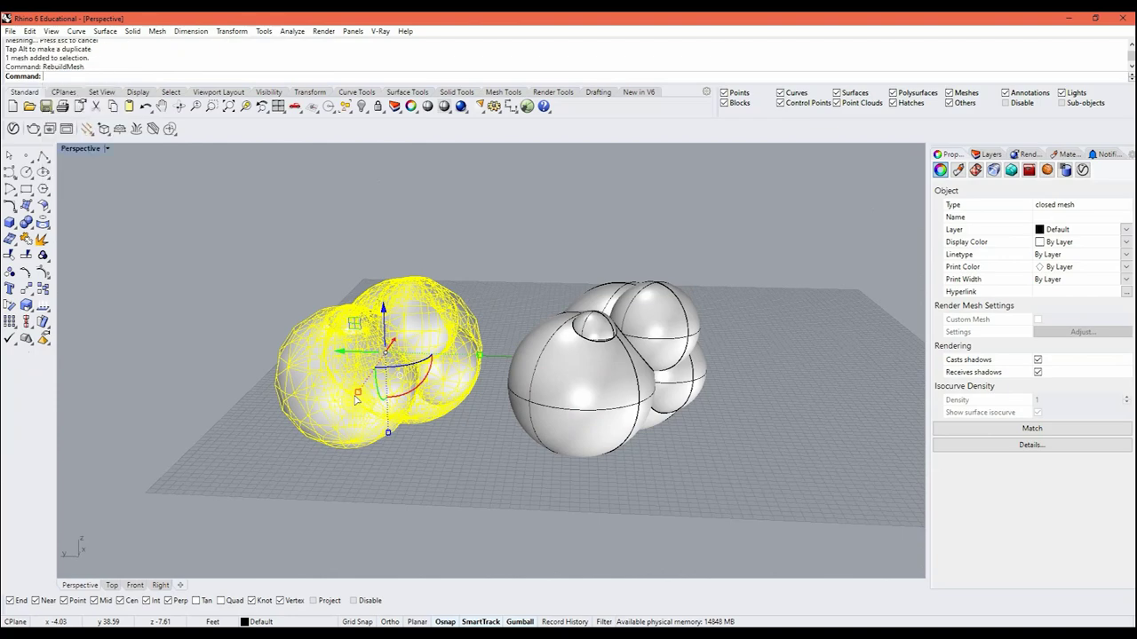
key(Escape)
scroll(357, 395, up, 5)
right_drag(358, 391, 418, 389)
click(419, 391)
right_click(418, 391)
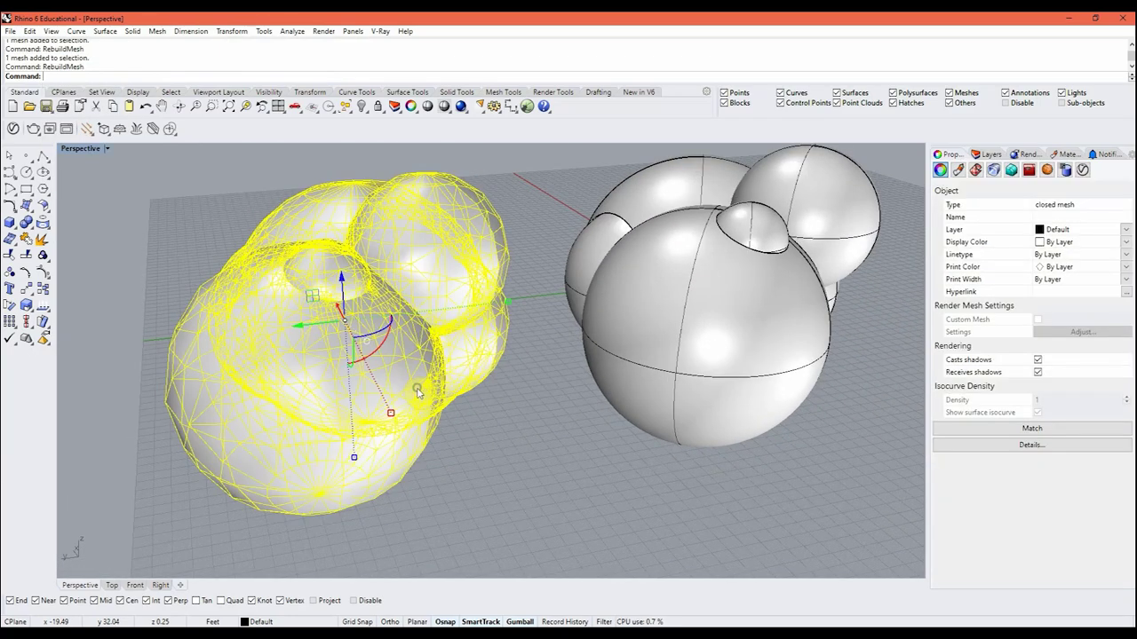
Step: Preview ReduceMesh on the sphere cluster mesh at 2000 polygons, and reduce the mesh to 100 polygons
click(421, 396)
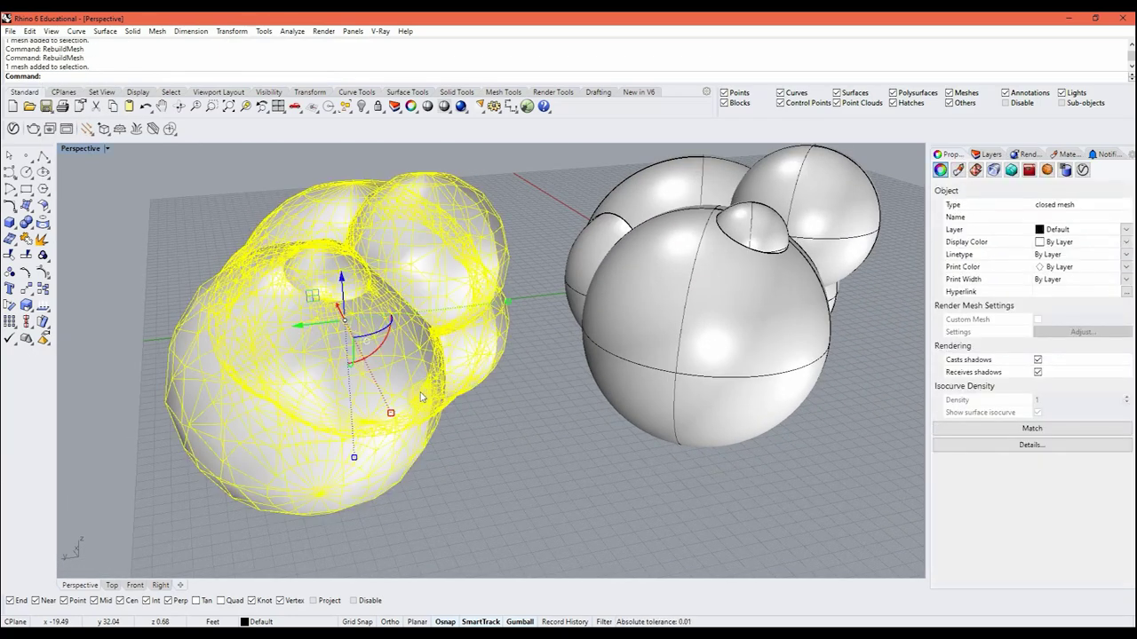
key(Return)
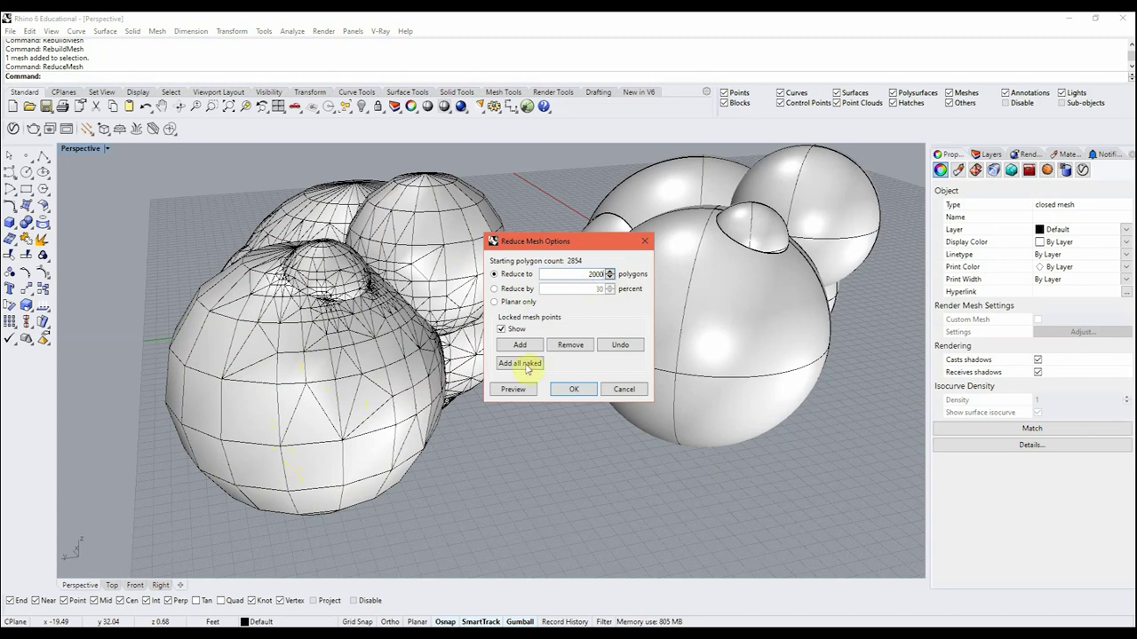
click(519, 391)
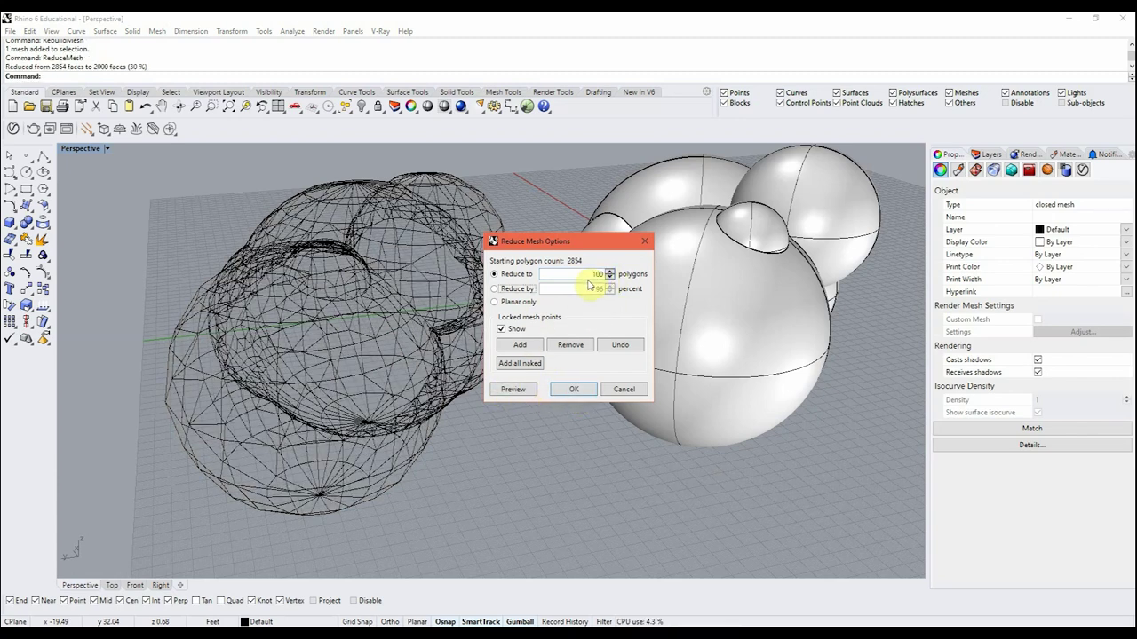
click(518, 391)
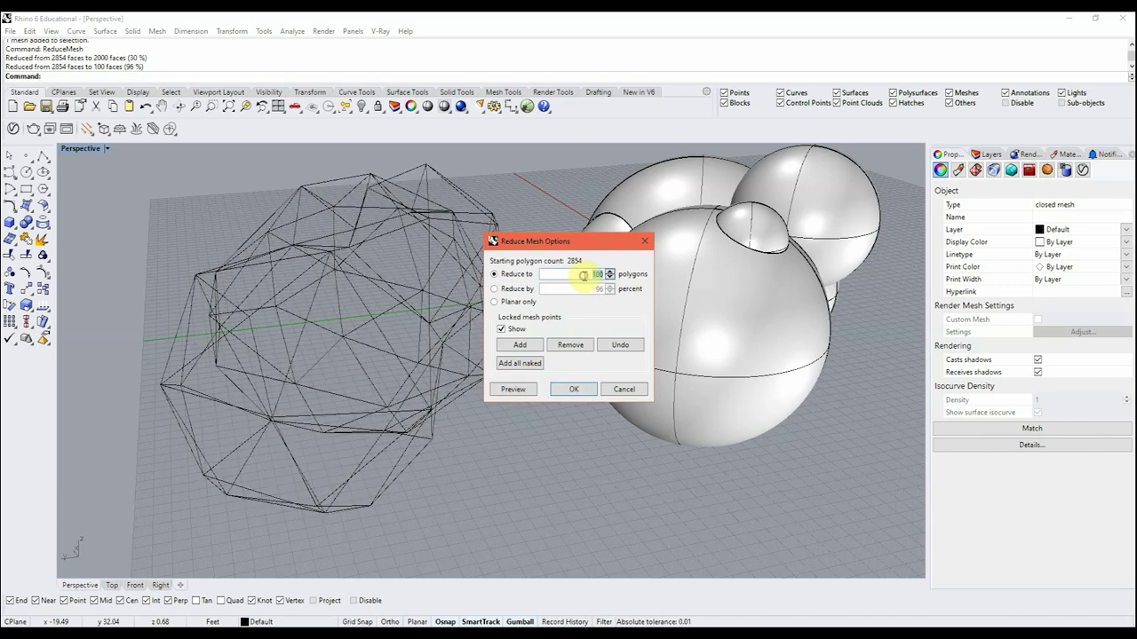
click(569, 392)
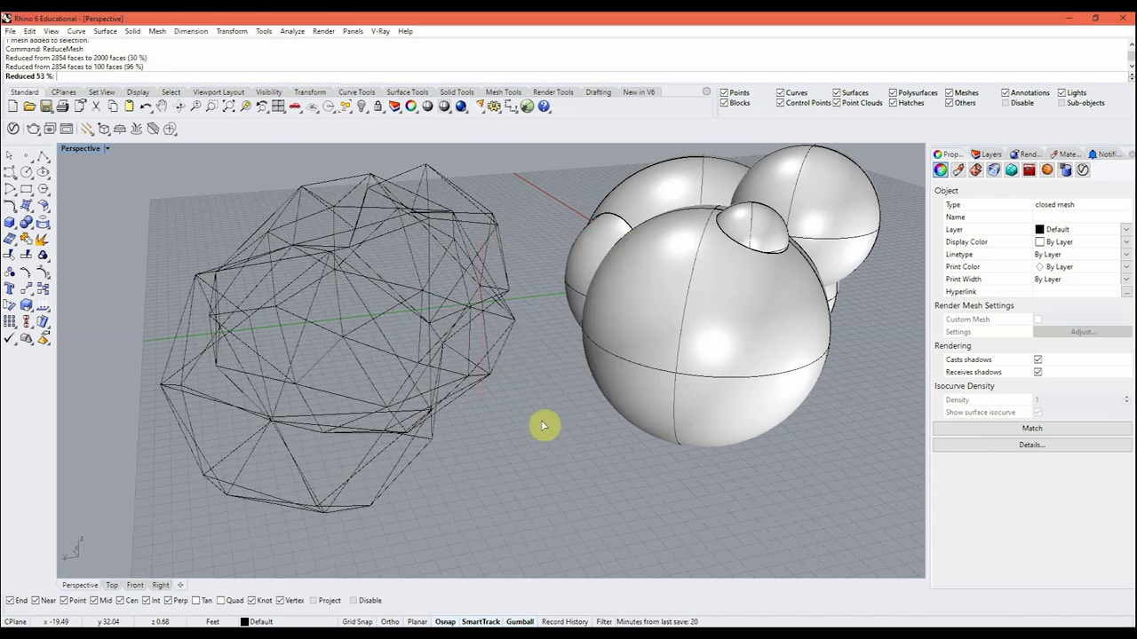
Step: Convert the reduced sphere mesh to a NURBS polysurface with MeshToNURB, and move the mesh away from the converted copy
right_drag(500, 429, 439, 421)
right_drag(553, 474, 491, 534)
click(579, 556)
scroll(490, 533, down, 8)
right_drag(525, 473, 651, 404)
click(613, 433)
click(434, 457)
shift+right_drag(431, 459, 493, 414)
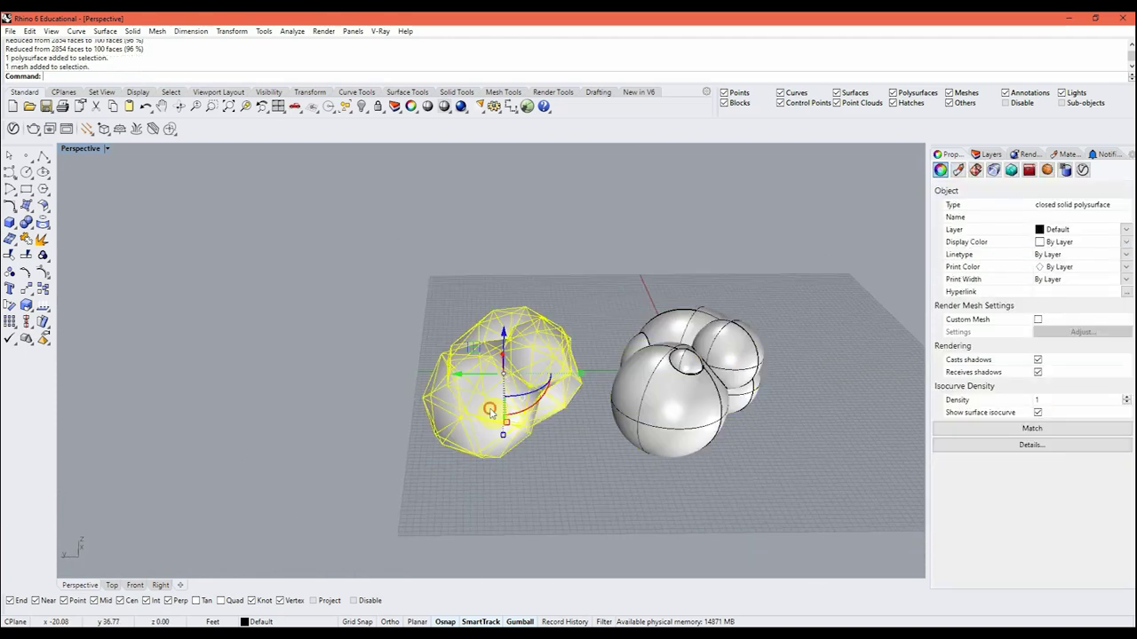
text(MeshToNURB)
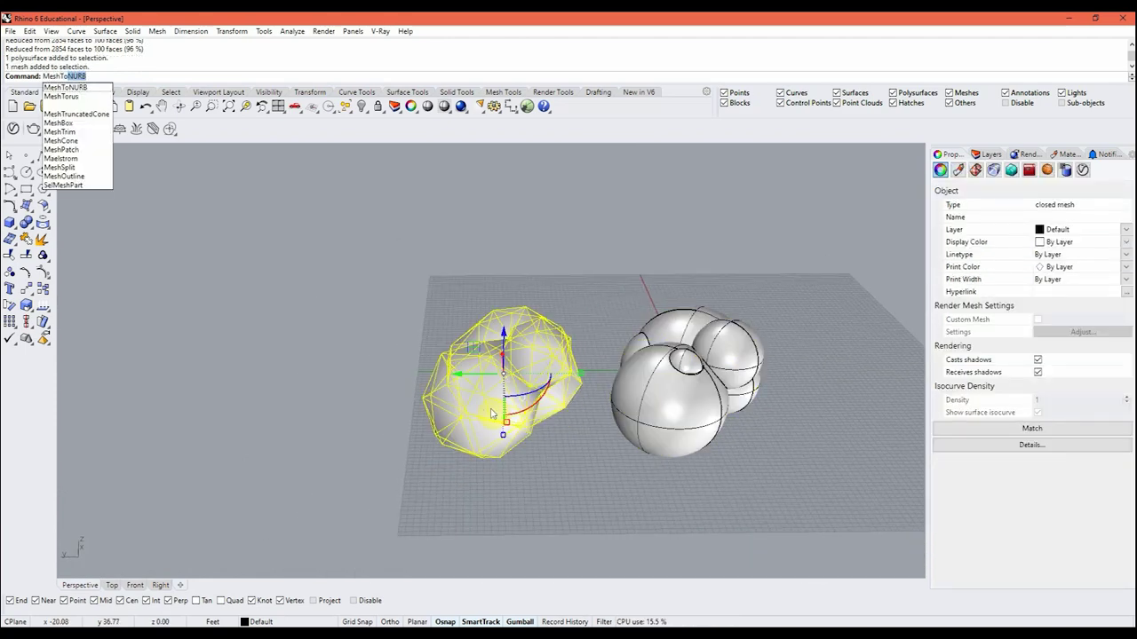
key(Return)
drag(461, 377, 280, 377)
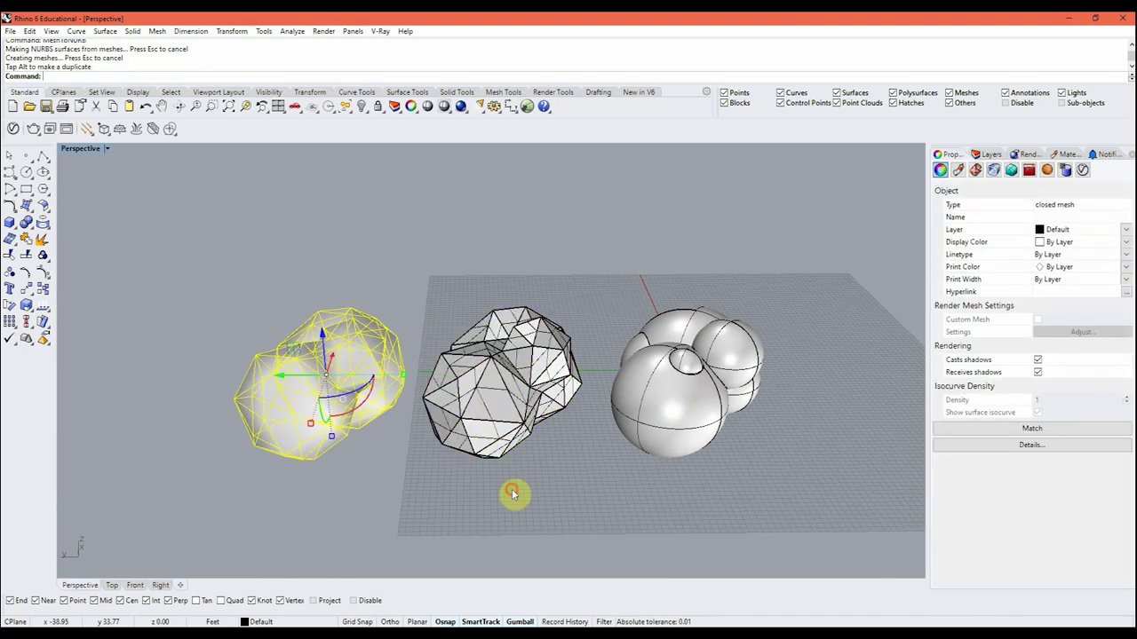